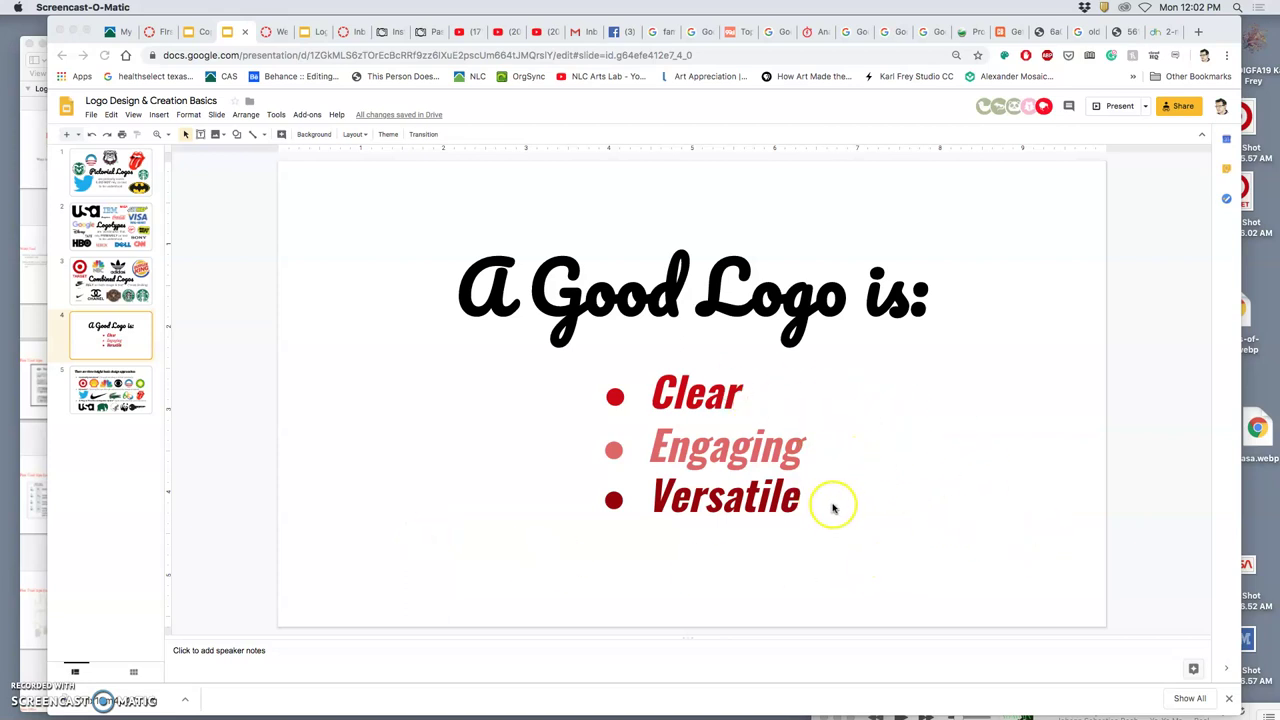
Step: In Google Slides, view the Pictorial Logos slide, then return to slide 5's three design approaches
{"action": "left_click", "coordinate": [142, 403]}
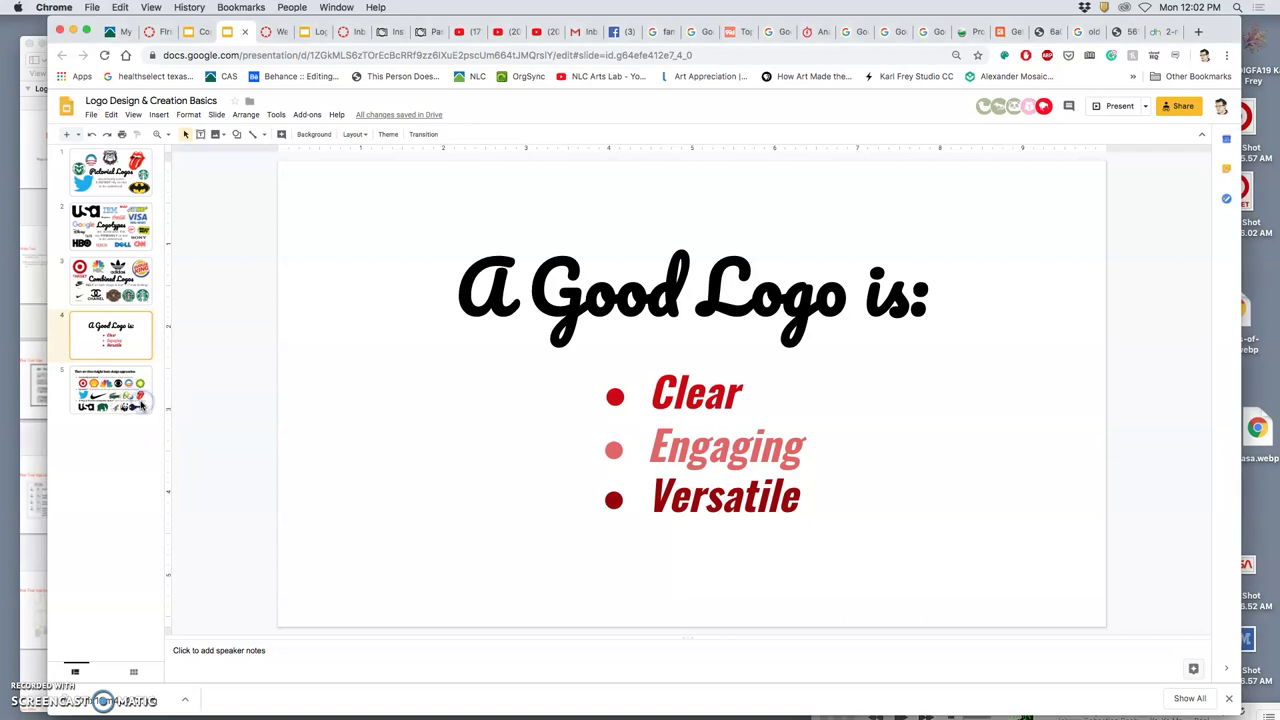
{"action": "left_click", "coordinate": [128, 398]}
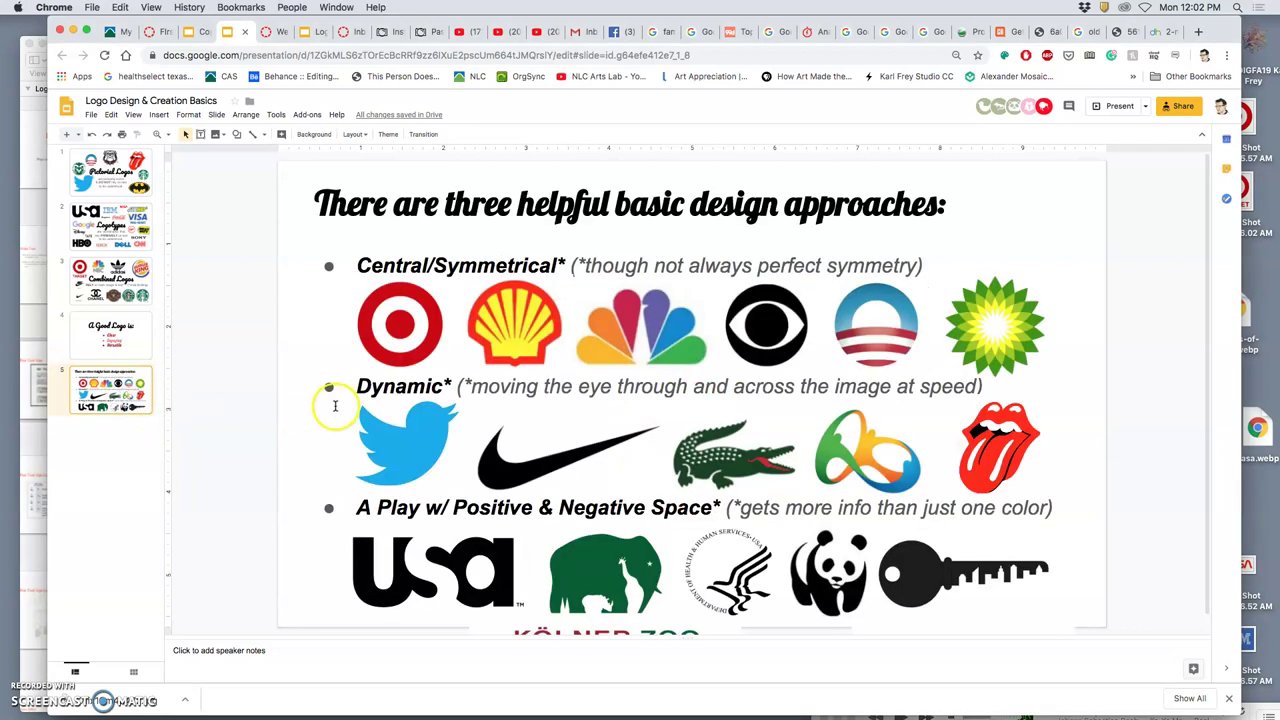
{"action": "left_click", "coordinate": [136, 188]}
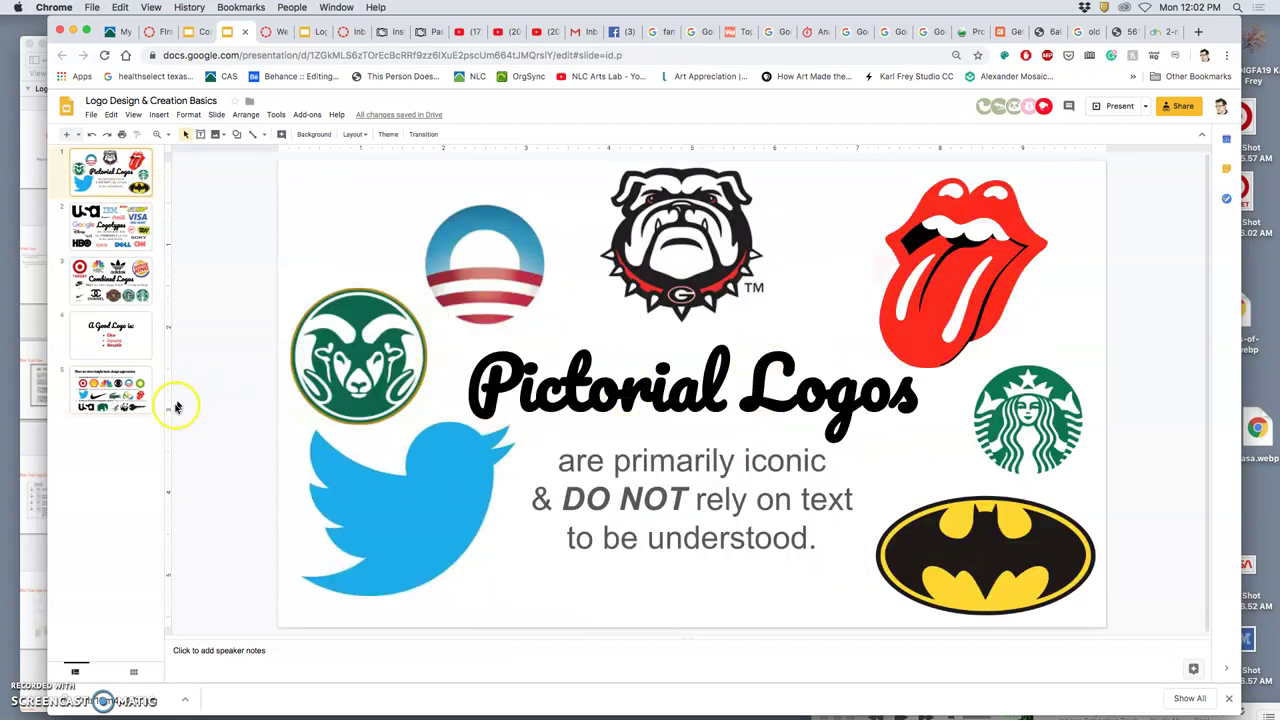
{"action": "left_click", "coordinate": [120, 393]}
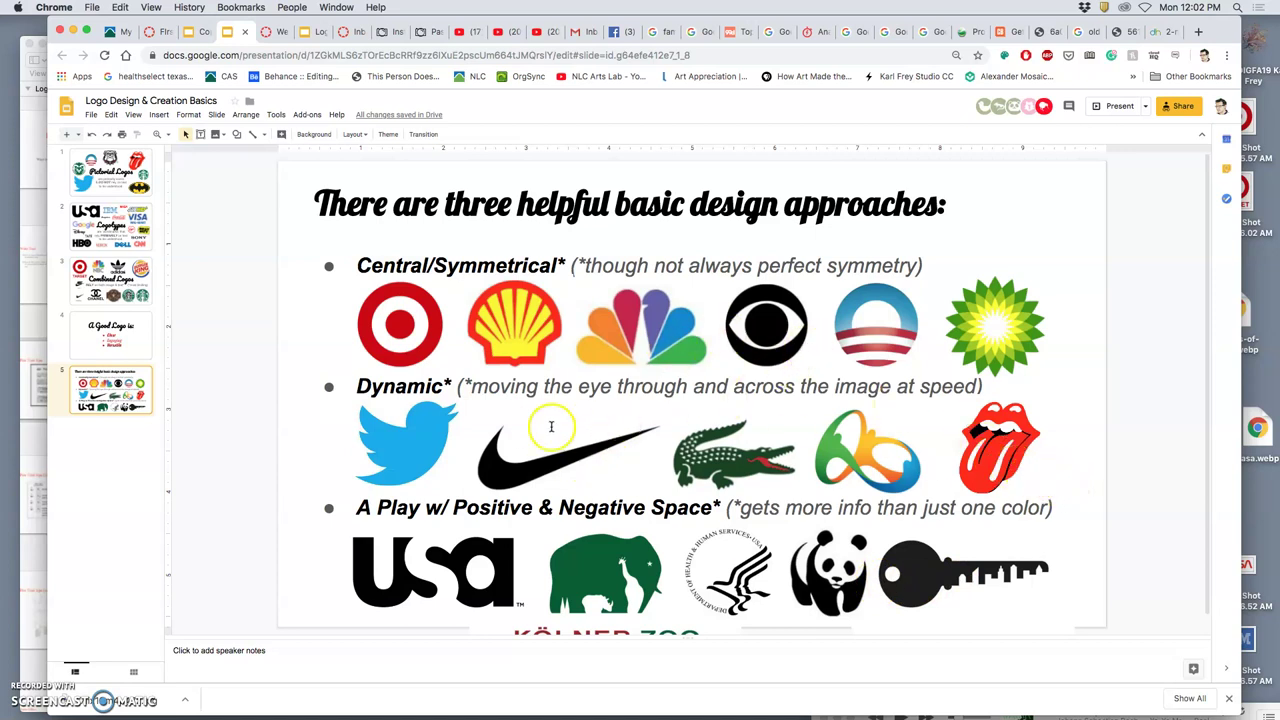
Step: Switch to the Illustrator bull logo document and zoom out to see the whole page
{"action": "left_click", "coordinate": [72, 31]}
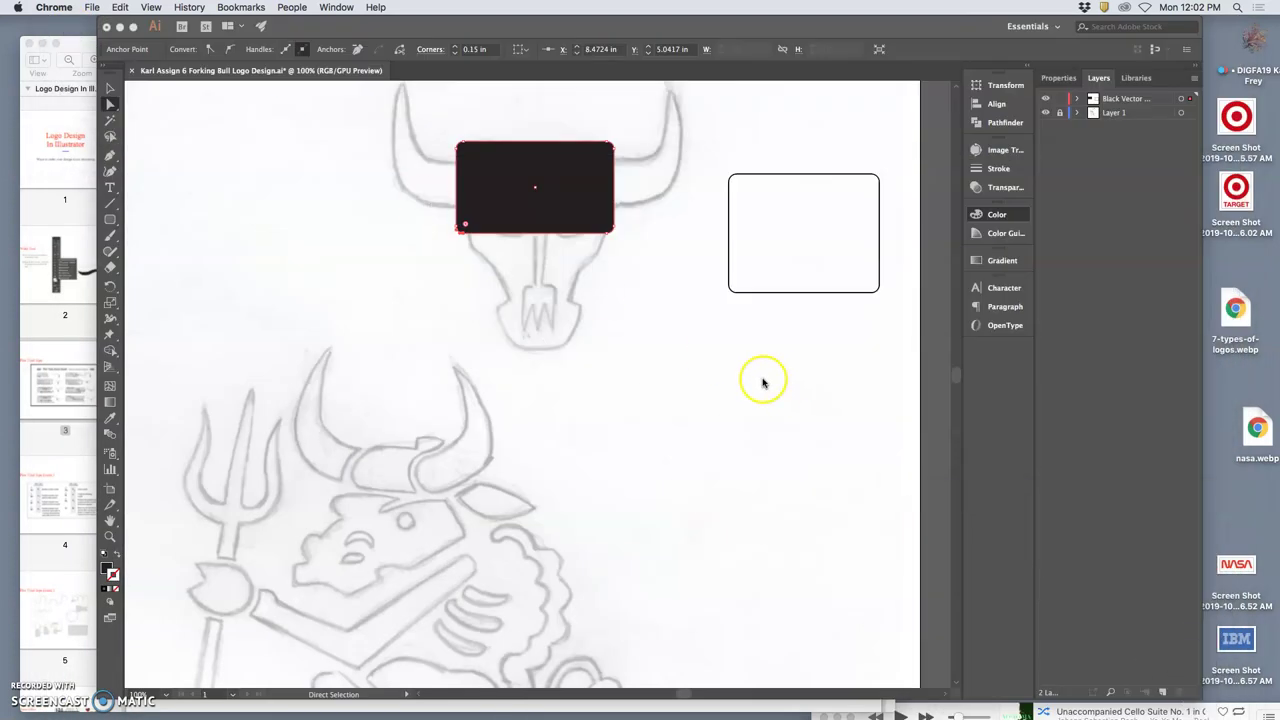
{"action": "left_click", "coordinate": [760, 380]}
{"action": "scroll", "coordinate": [660, 382], "scroll_direction": "down", "scroll_amount": 5}
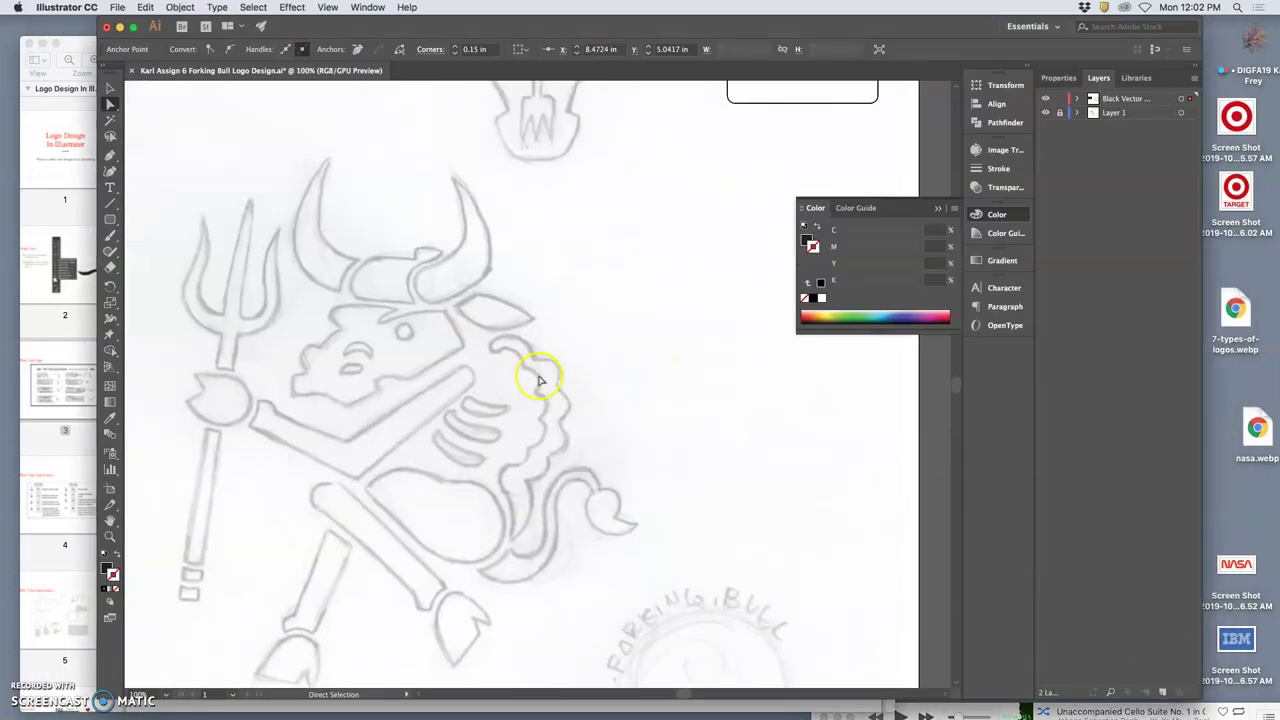
{"action": "scroll", "coordinate": [545, 380], "scroll_direction": "left", "scroll_amount": 3}
{"action": "scroll", "coordinate": [545, 380], "scroll_direction": "down", "scroll_amount": 2}
{"action": "key", "text": "super+minus"}
{"action": "key", "text": "super+minus"}
{"action": "key", "text": "super+minus"}
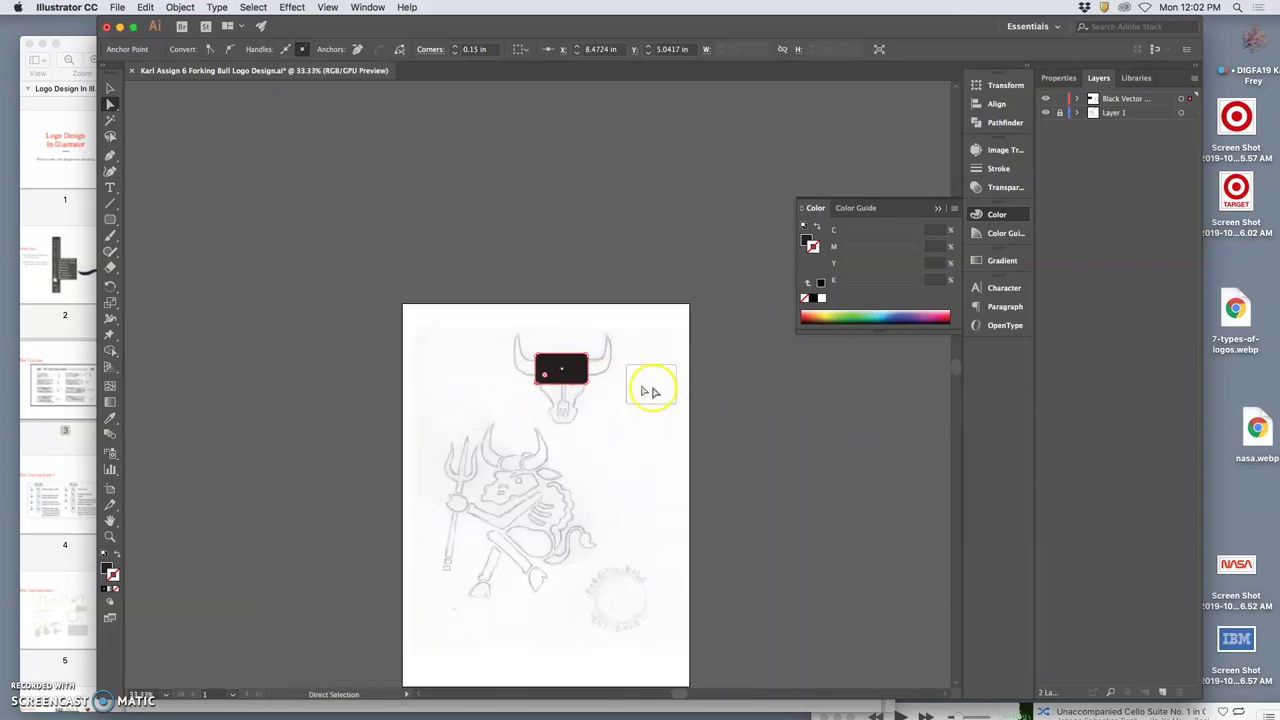
{"action": "scroll", "coordinate": [655, 390], "scroll_direction": "down", "scroll_amount": 1}
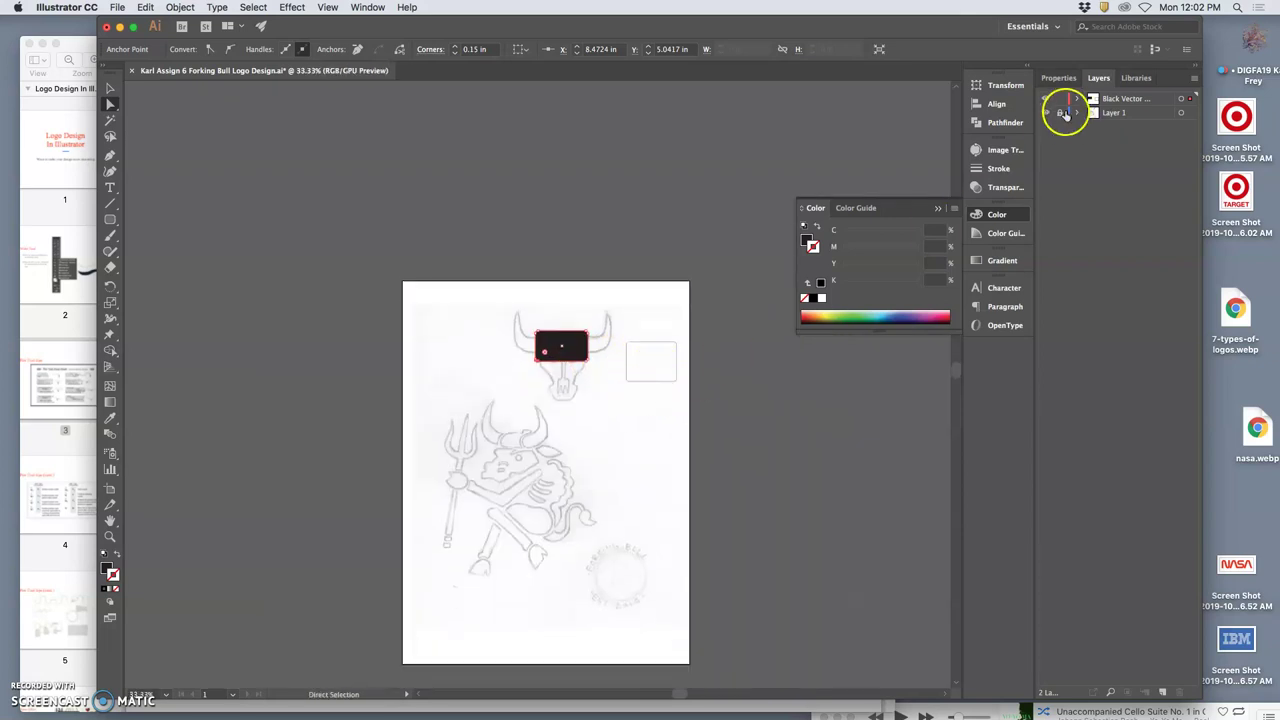
Step: Lock the sketch Layer 1 via its options, keeping the Black Vector layer visible and targeted
{"action": "left_click", "coordinate": [1047, 99]}
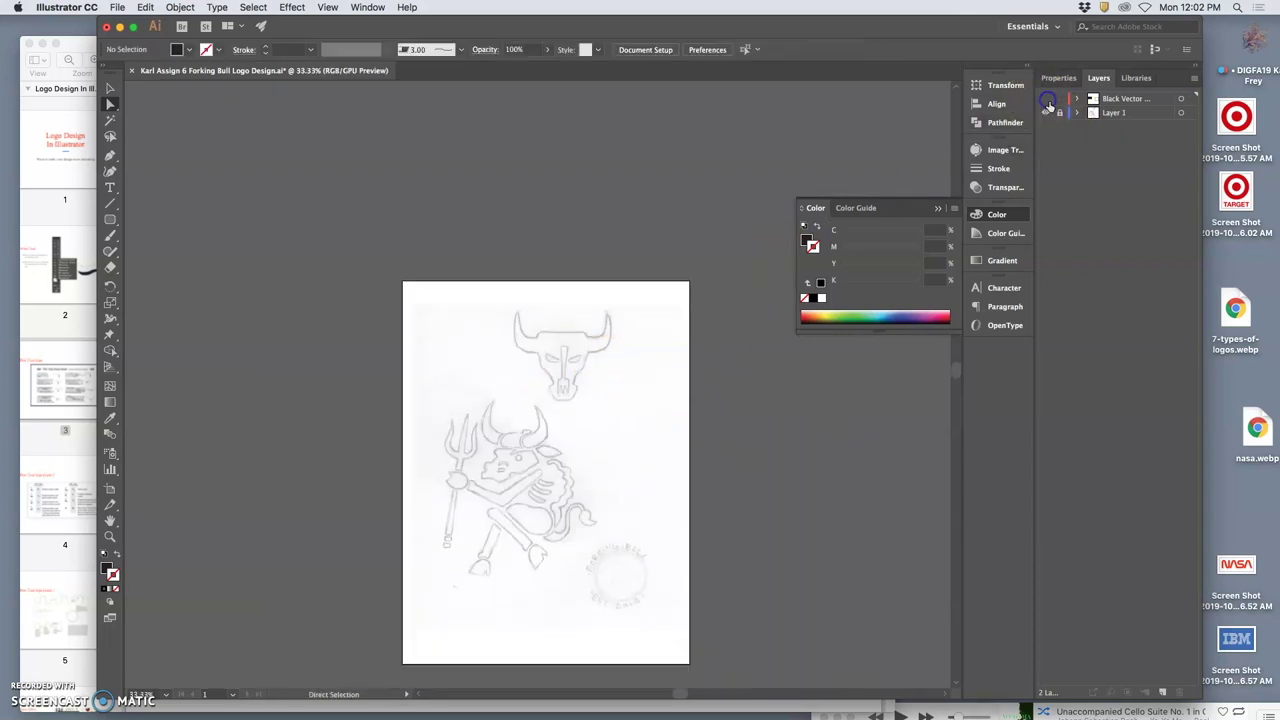
{"action": "double_click", "coordinate": [1140, 116]}
{"action": "left_click", "coordinate": [1138, 117]}
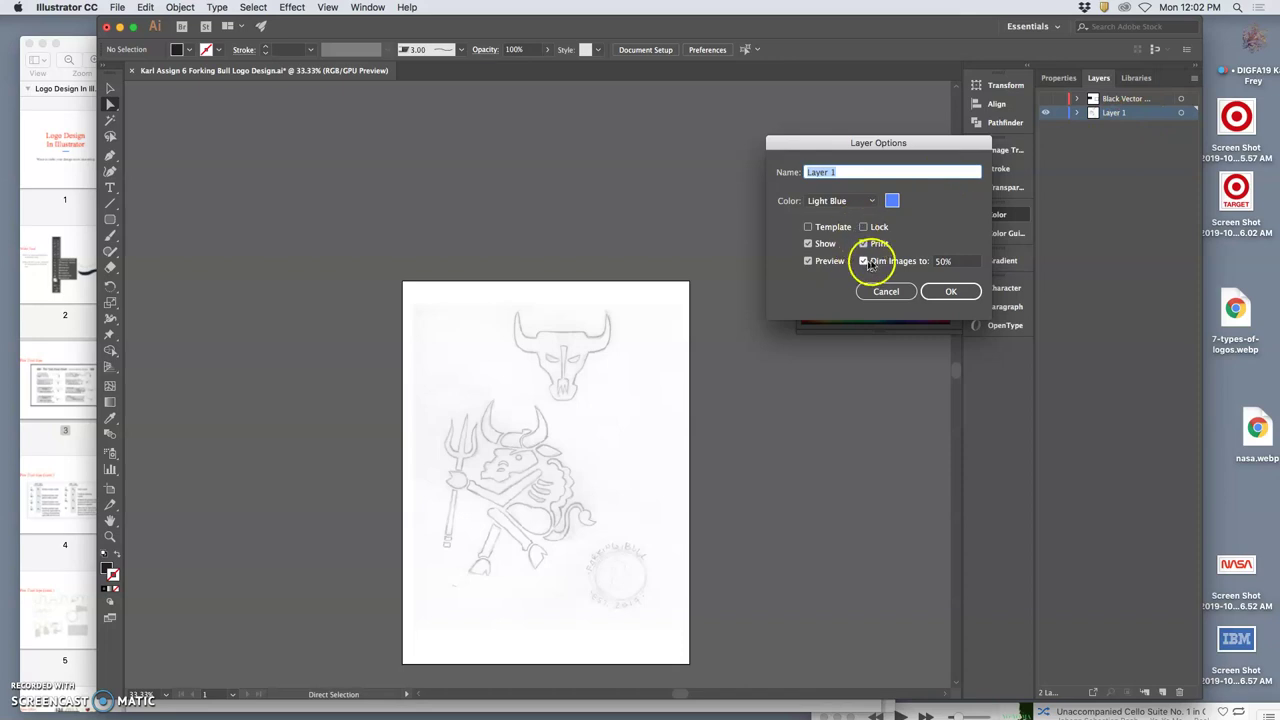
{"action": "left_click", "coordinate": [952, 290]}
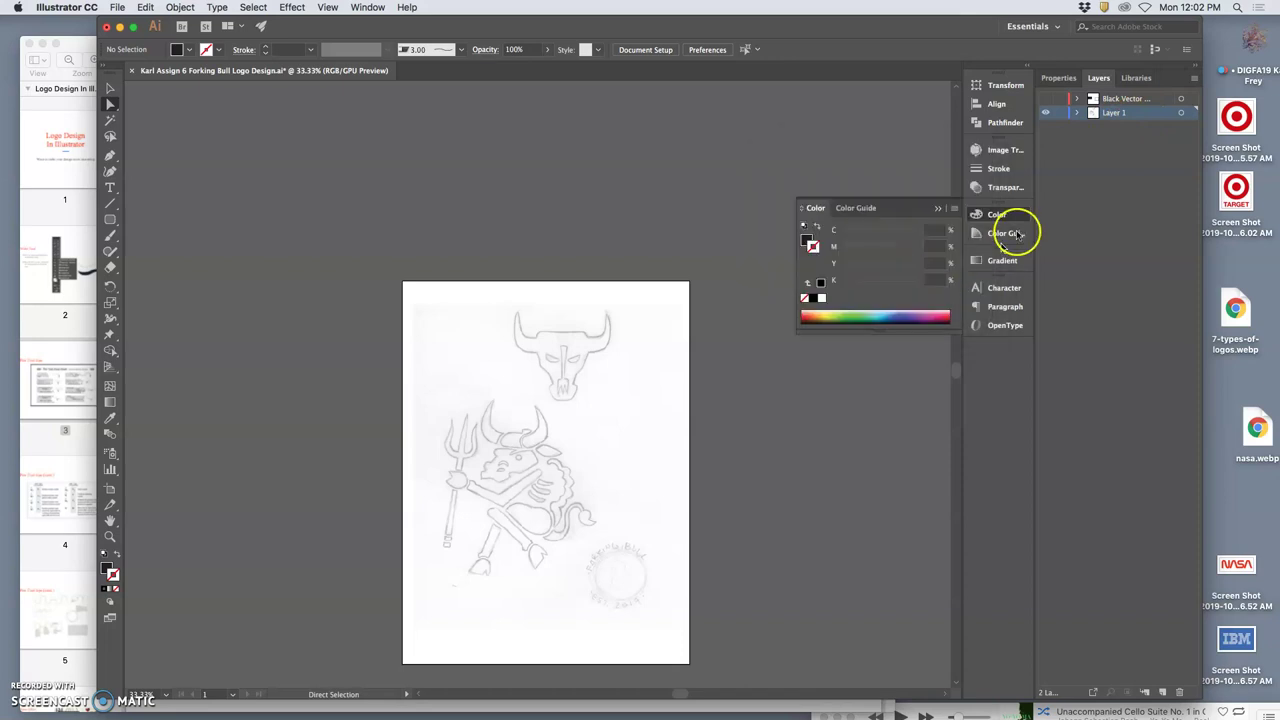
{"action": "left_click", "coordinate": [1060, 113]}
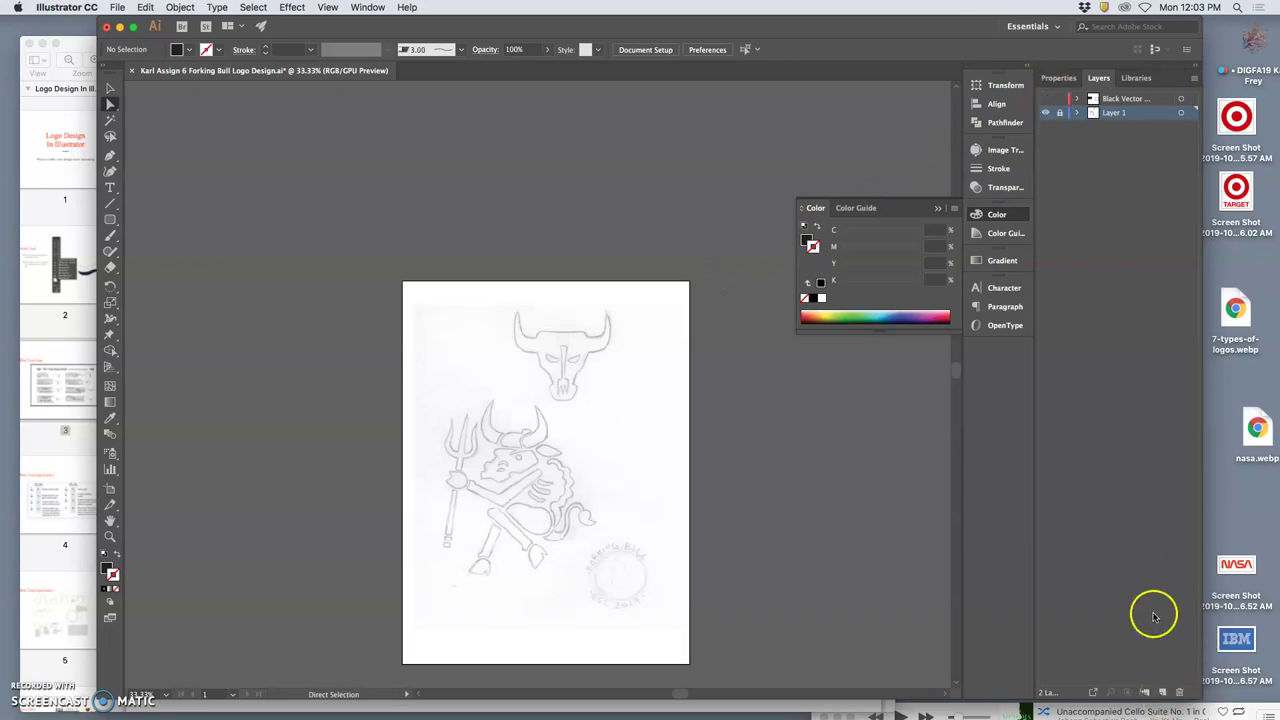
{"action": "left_click", "coordinate": [1113, 100]}
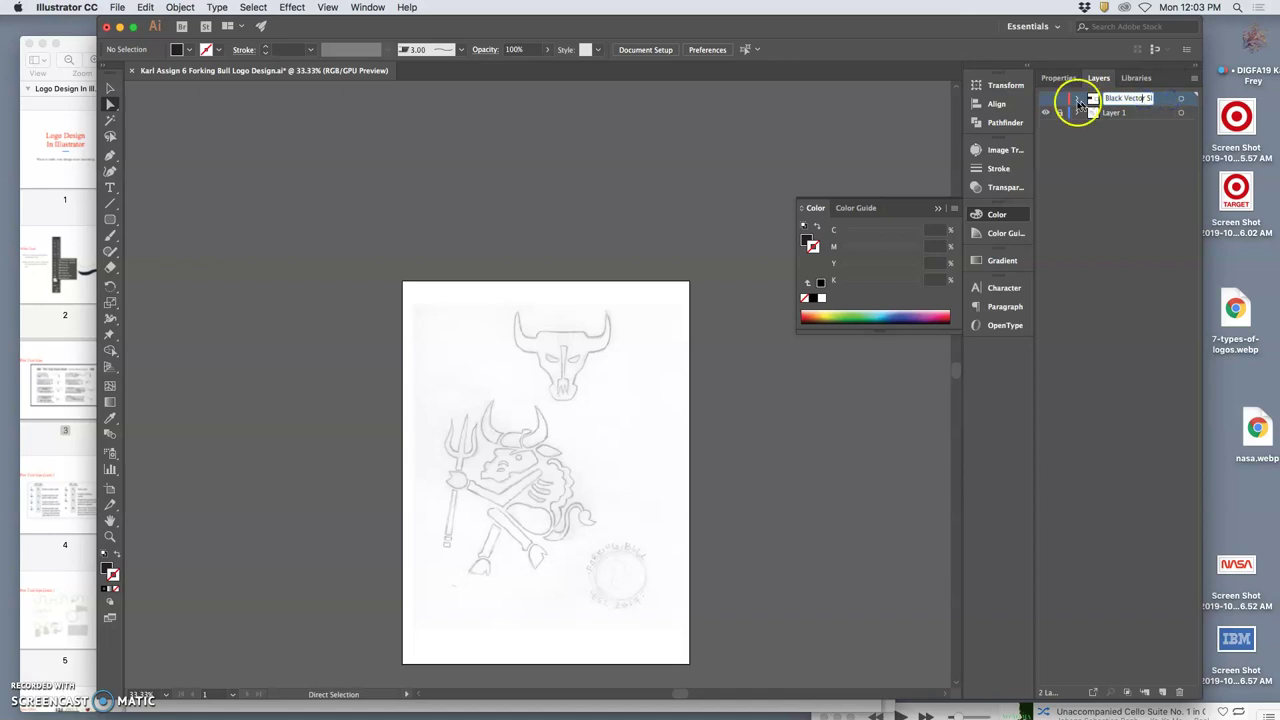
{"action": "left_click", "coordinate": [1047, 99]}
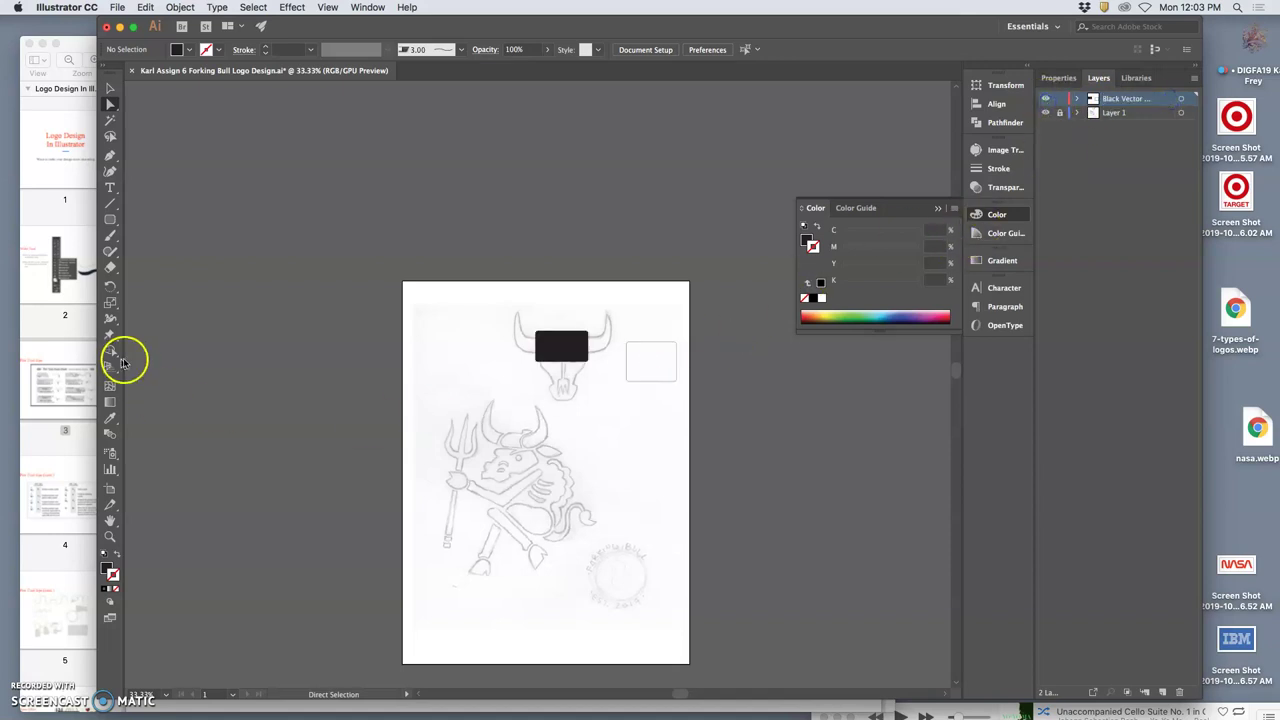
Step: Draw a small ellipse beside the bull head sketch with the Ellipse Tool
{"action": "mouse_move", "coordinate": [110, 219]}
{"action": "left_mouse_down"}
{"action": "mouse_move", "coordinate": [543, 351]}
{"action": "mouse_move", "coordinate": [391, 317]}
{"action": "mouse_move", "coordinate": [228, 241]}
{"action": "left_mouse_up"}
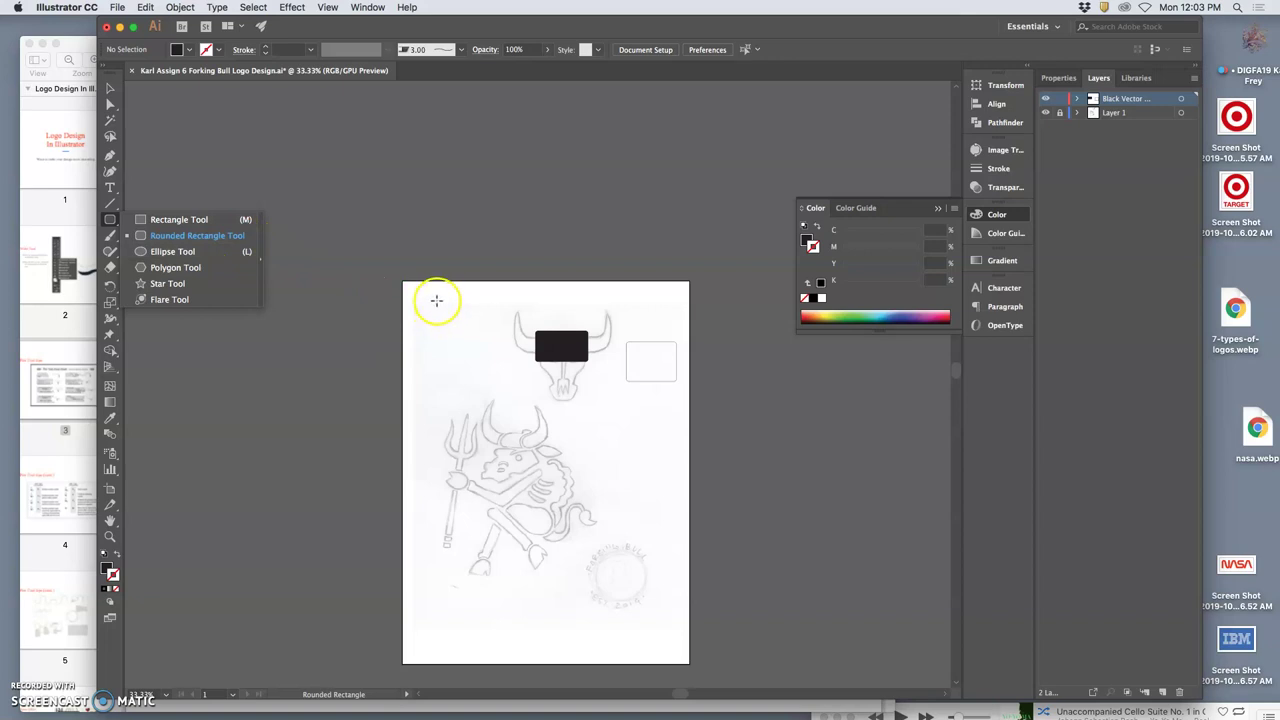
{"action": "left_click", "coordinate": [200, 251]}
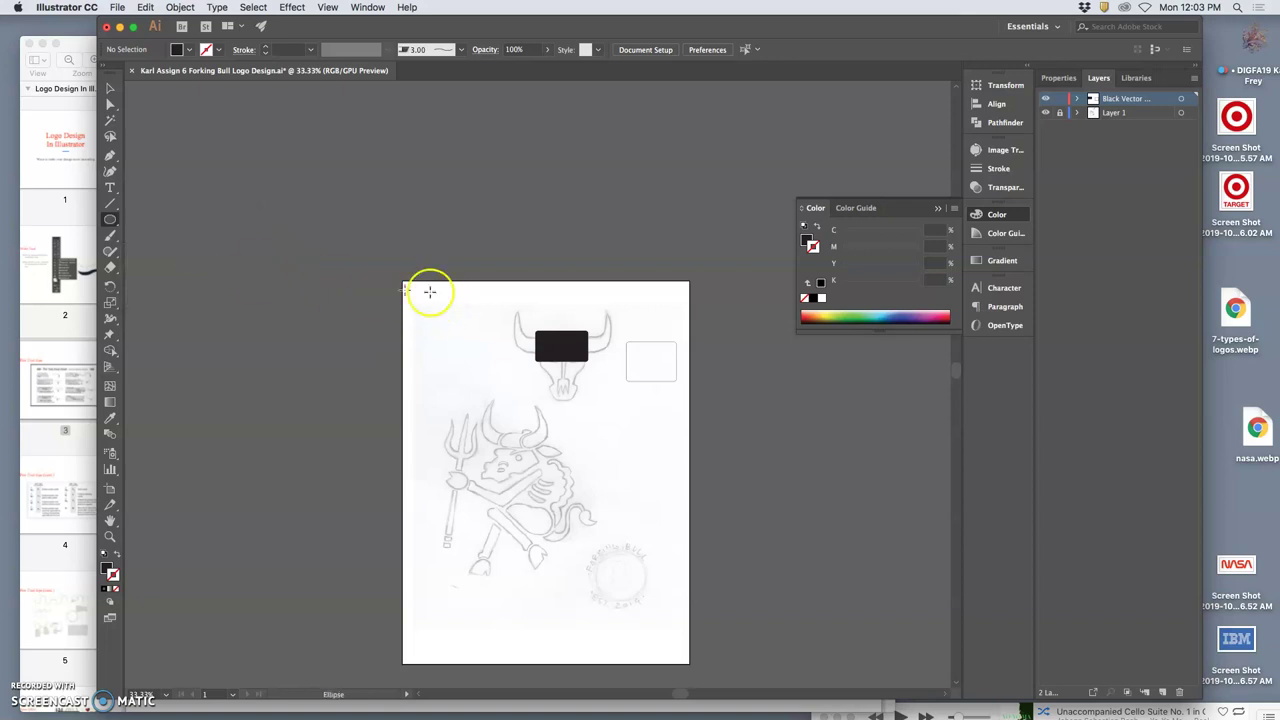
{"action": "left_click_drag", "start_coordinate": [587, 400], "coordinate": [621, 419]}
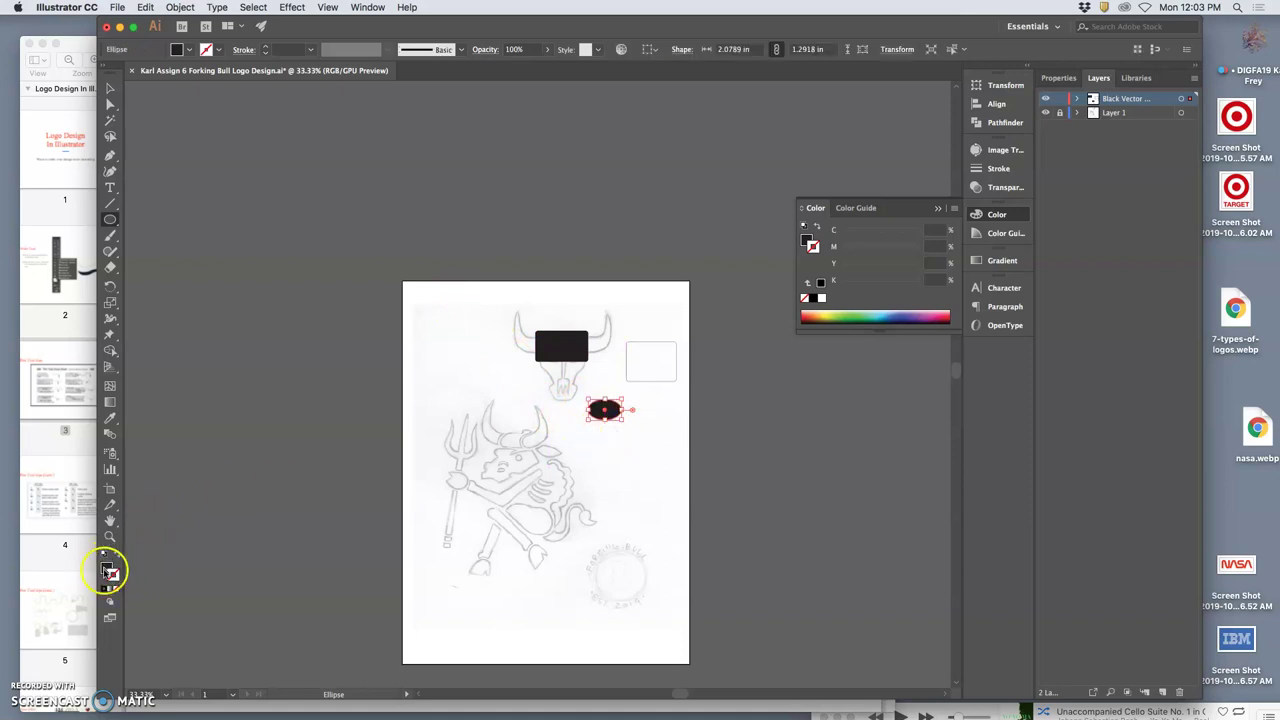
Step: Give the ellipse a black 10 pt stroke and no fill
{"action": "left_click", "coordinate": [107, 569]}
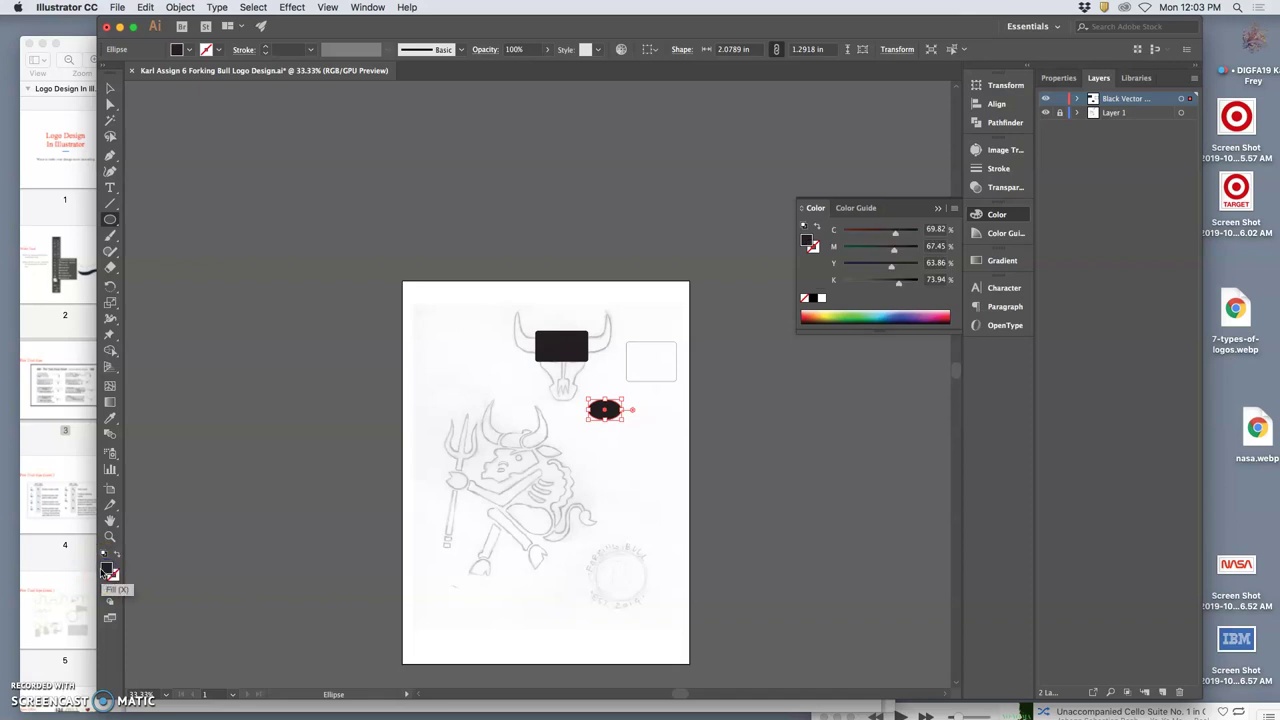
{"action": "left_click", "coordinate": [117, 576]}
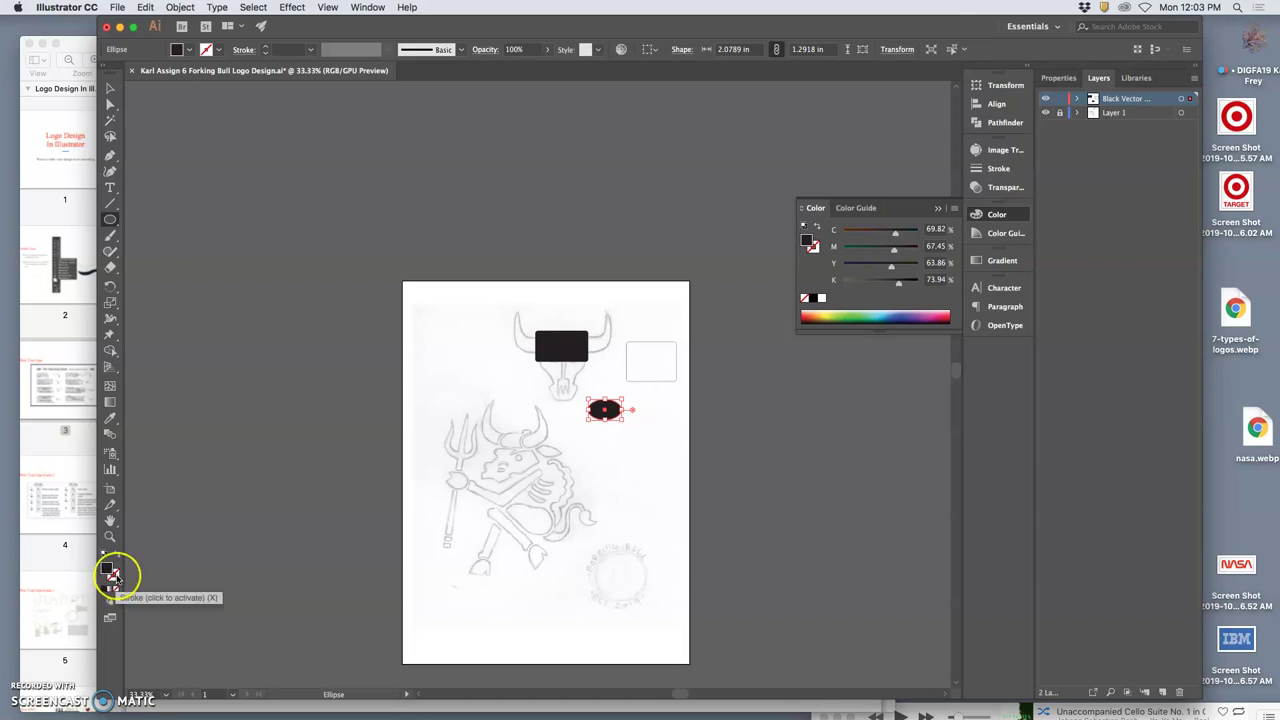
{"action": "left_click", "coordinate": [116, 577]}
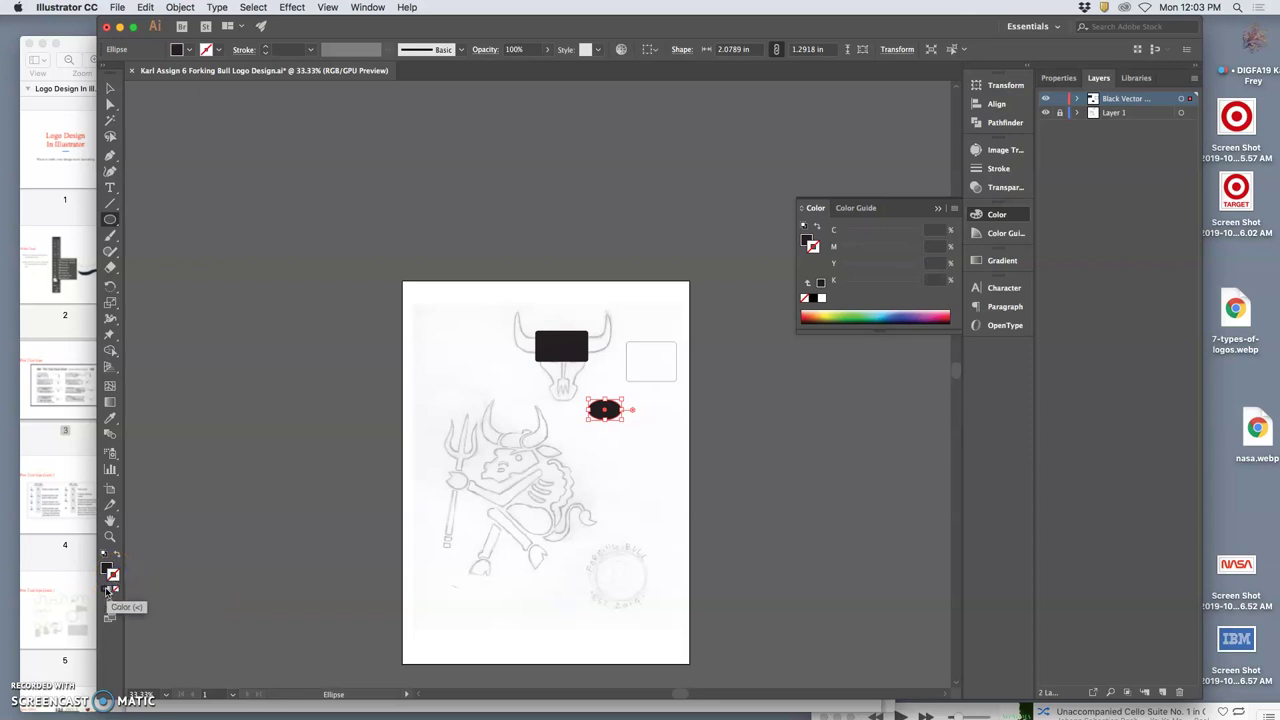
{"action": "left_click", "coordinate": [107, 590]}
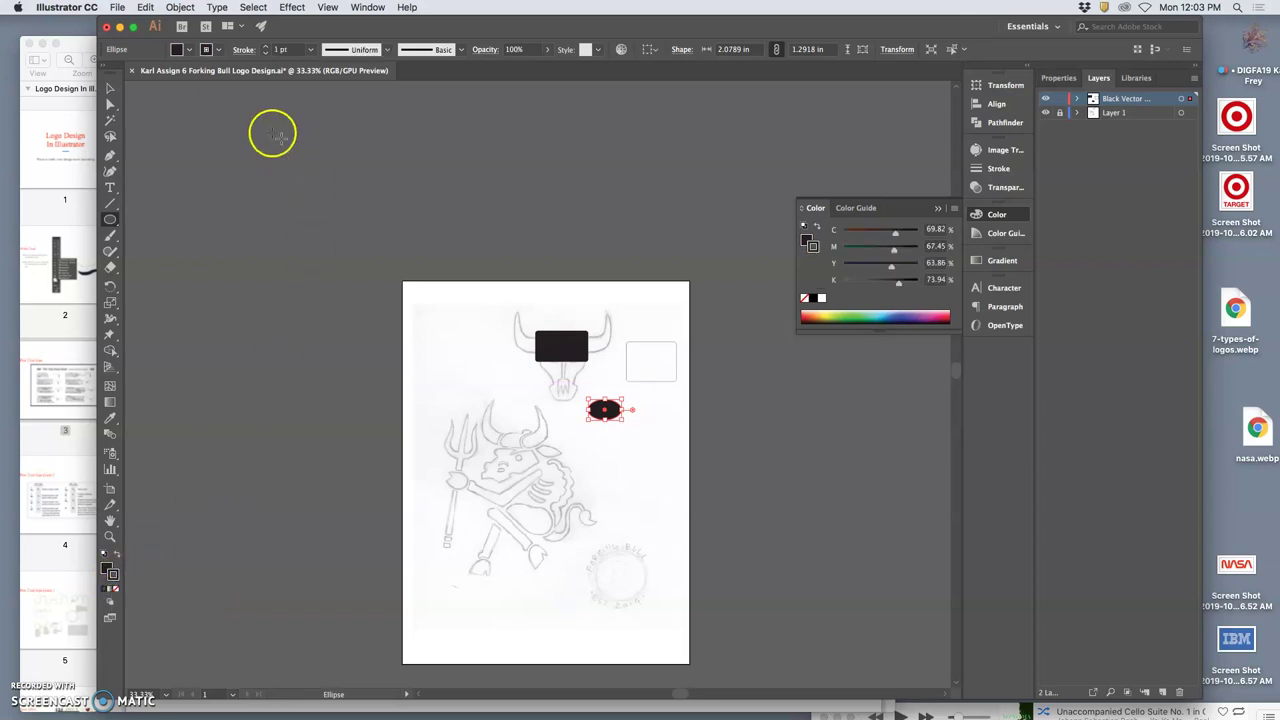
{"action": "left_click", "coordinate": [266, 47]}
{"action": "left_click", "coordinate": [116, 590]}
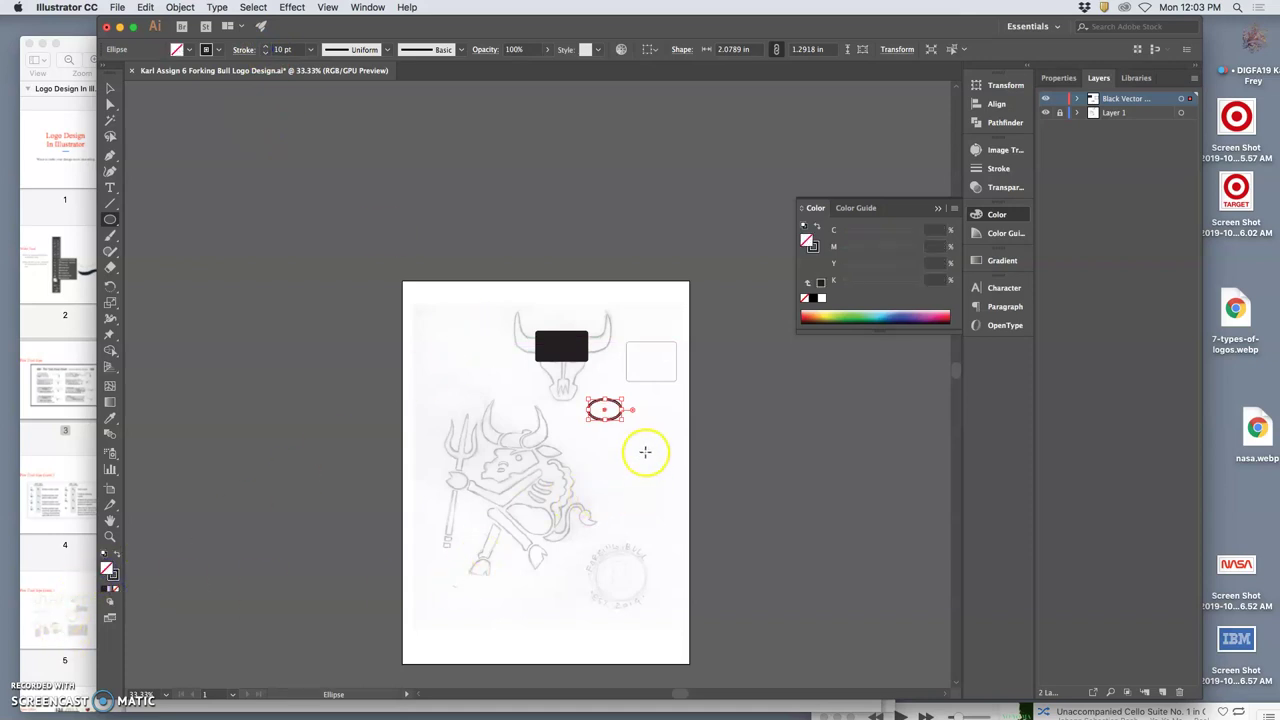
Step: Move the outlined ellipse onto the bull's muzzle and nudge it centred after zooming in
{"action": "left_click", "coordinate": [112, 90]}
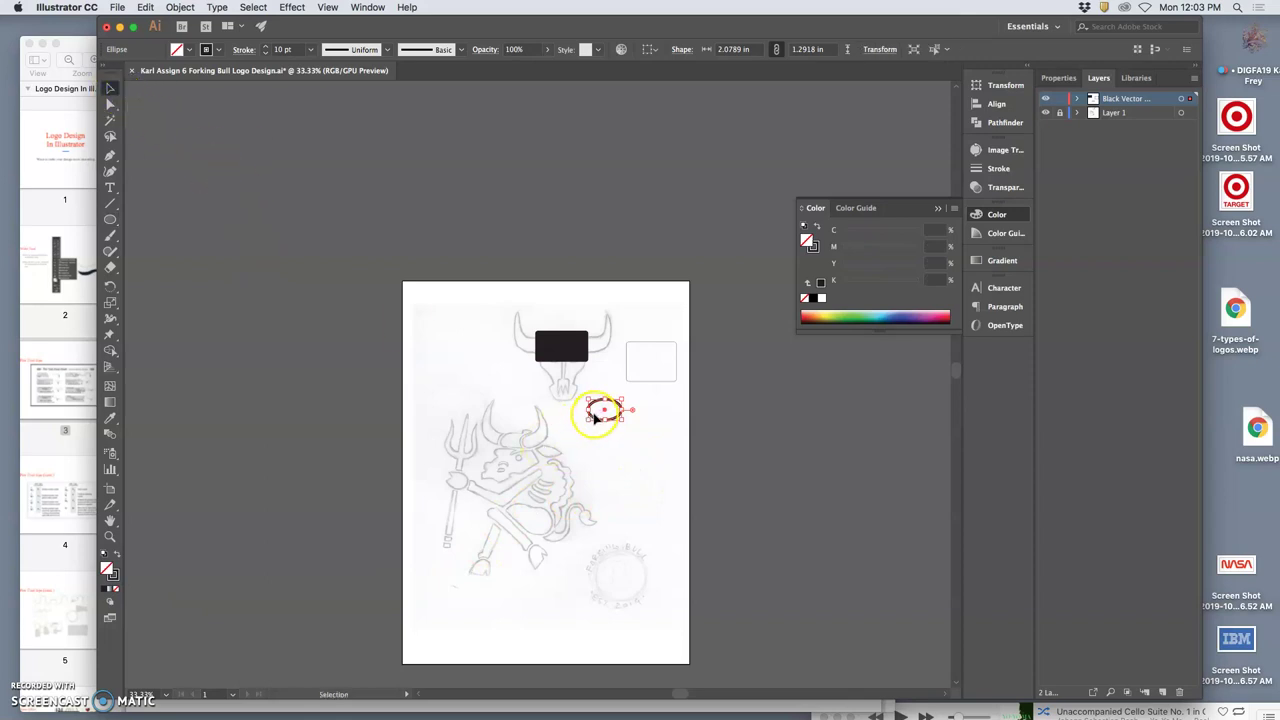
{"action": "left_click_drag", "start_coordinate": [602, 410], "coordinate": [264, 333]}
{"action": "left_click", "coordinate": [291, 417]}
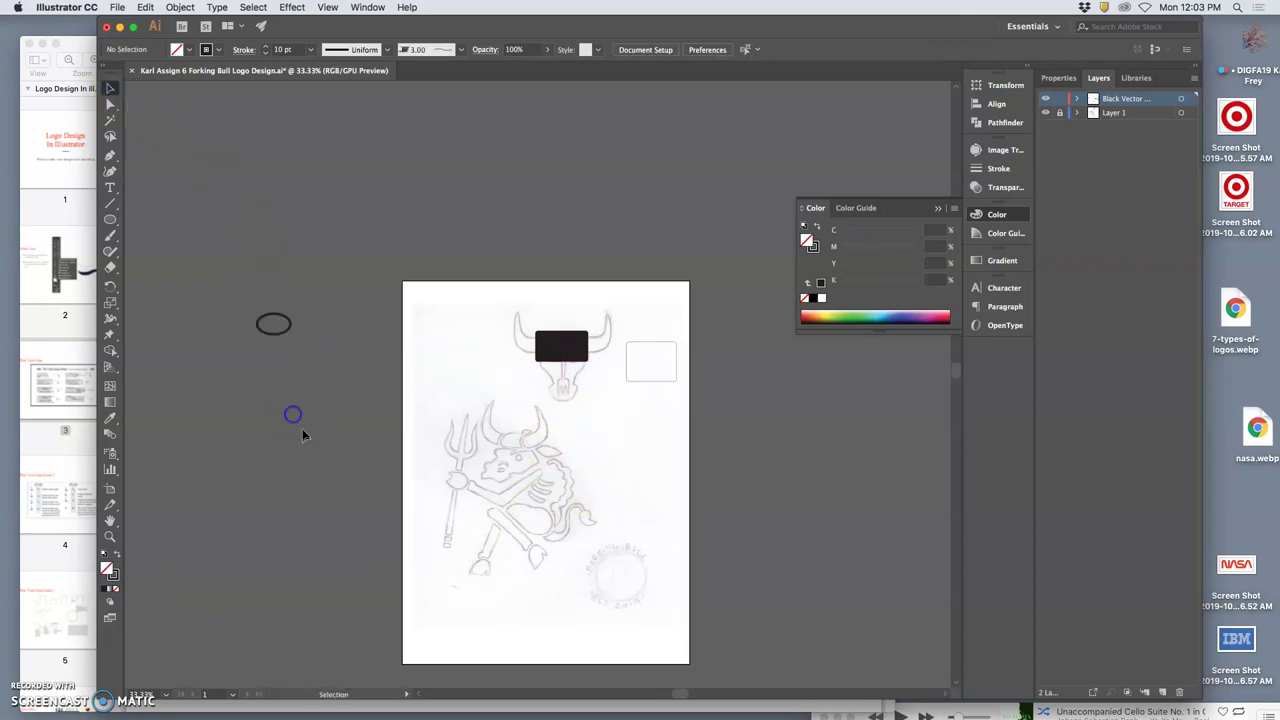
{"action": "left_click", "coordinate": [274, 321]}
{"action": "left_click_drag", "start_coordinate": [277, 330], "coordinate": [571, 401]}
{"action": "key", "text": "ctrl+equal"}
{"action": "key", "text": "ctrl+equal"}
{"action": "key", "text": "ctrl+equal"}
{"action": "key", "text": "ctrl+equal"}
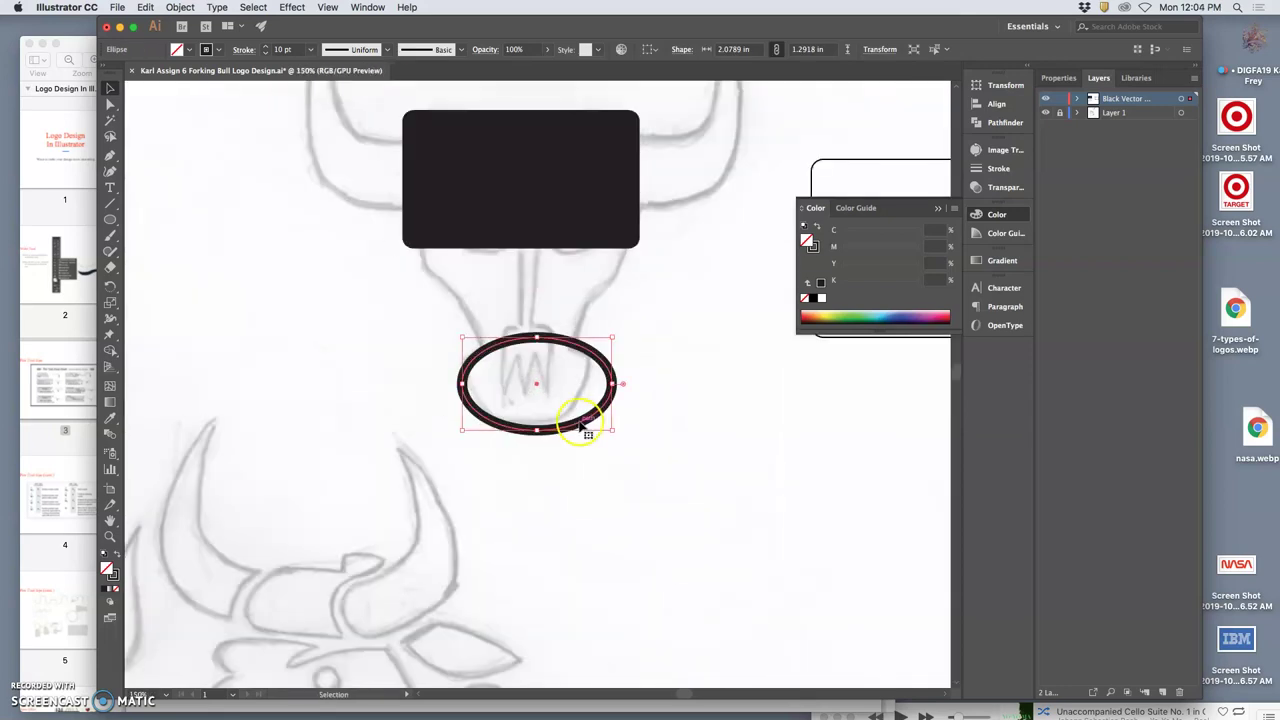
{"action": "left_click_drag", "start_coordinate": [586, 427], "coordinate": [568, 418]}
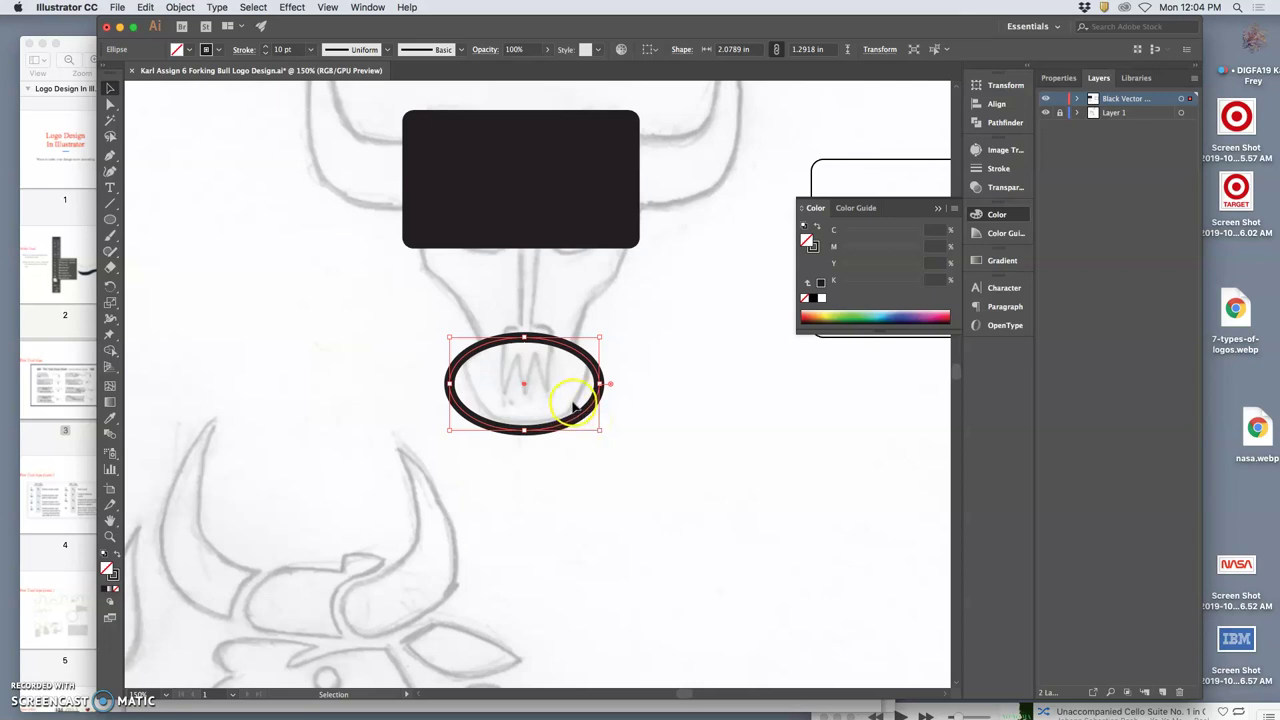
Step: Give the ellipse a tapered stroke width profile and raise its weight to about 19 pt
{"action": "left_click", "coordinate": [387, 50]}
{"action": "left_click", "coordinate": [371, 116]}
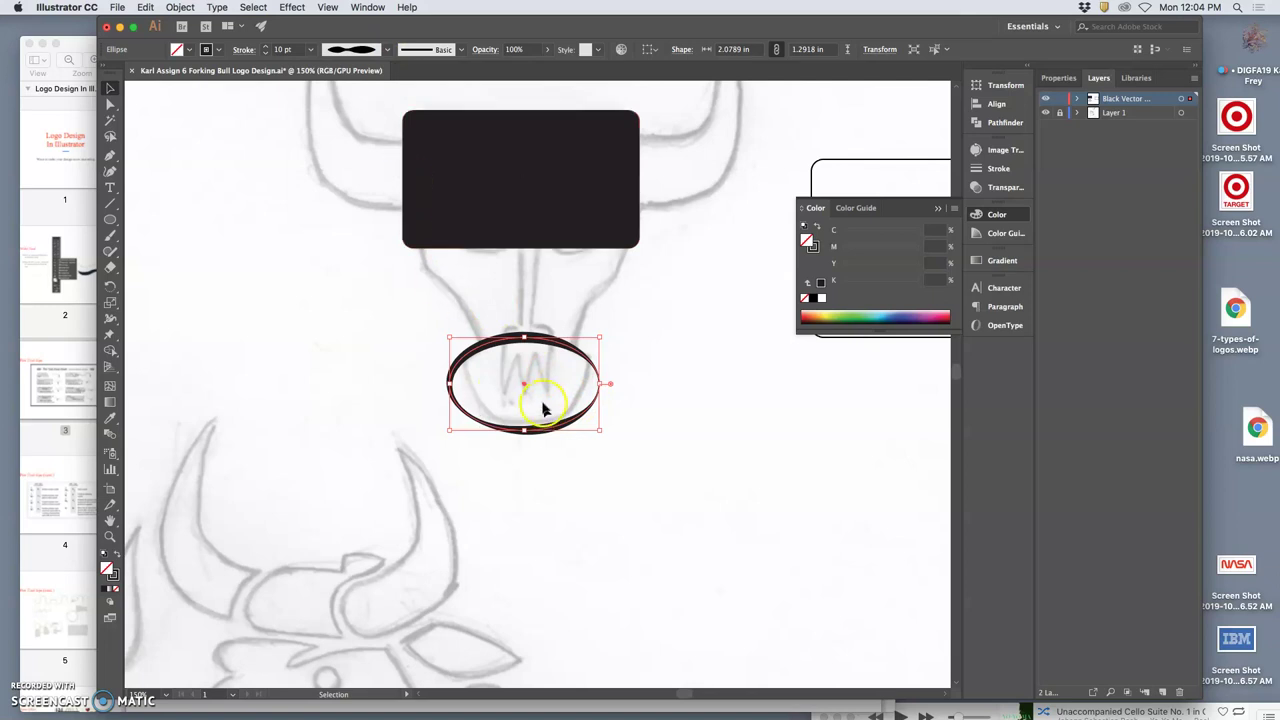
{"action": "left_click", "coordinate": [385, 51]}
{"action": "left_click", "coordinate": [358, 179]}
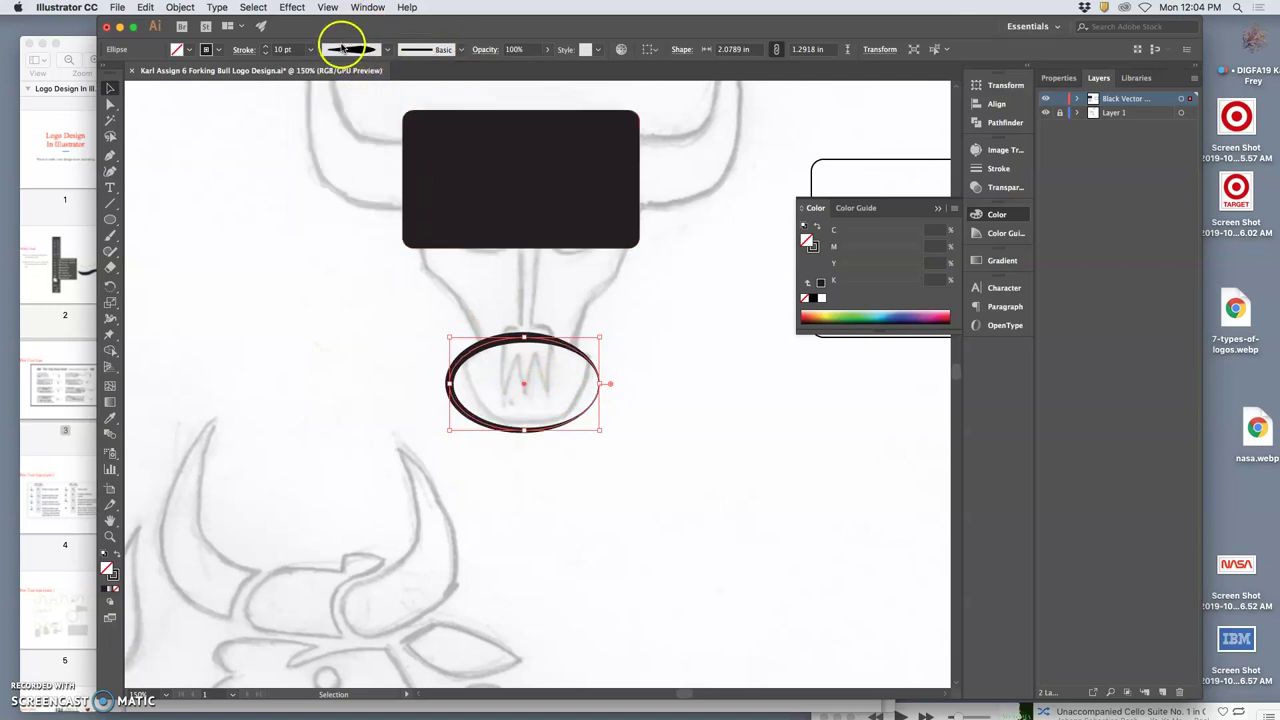
{"action": "left_click", "coordinate": [265, 46]}
{"action": "left_click", "coordinate": [265, 46]}
{"action": "left_click", "coordinate": [265, 46]}
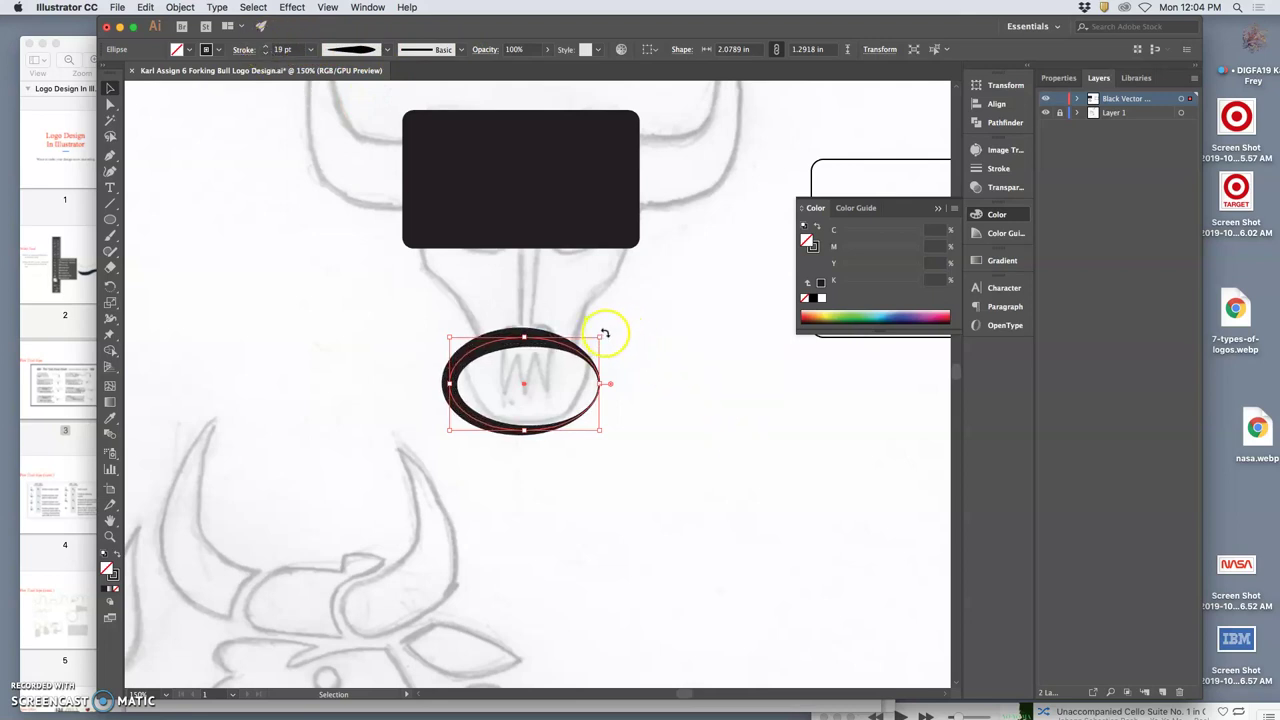
Step: Rotate the ellipse 90° to stand upright and widen it slightly
{"action": "left_click_drag", "start_coordinate": [604, 333], "coordinate": [480, 306]}
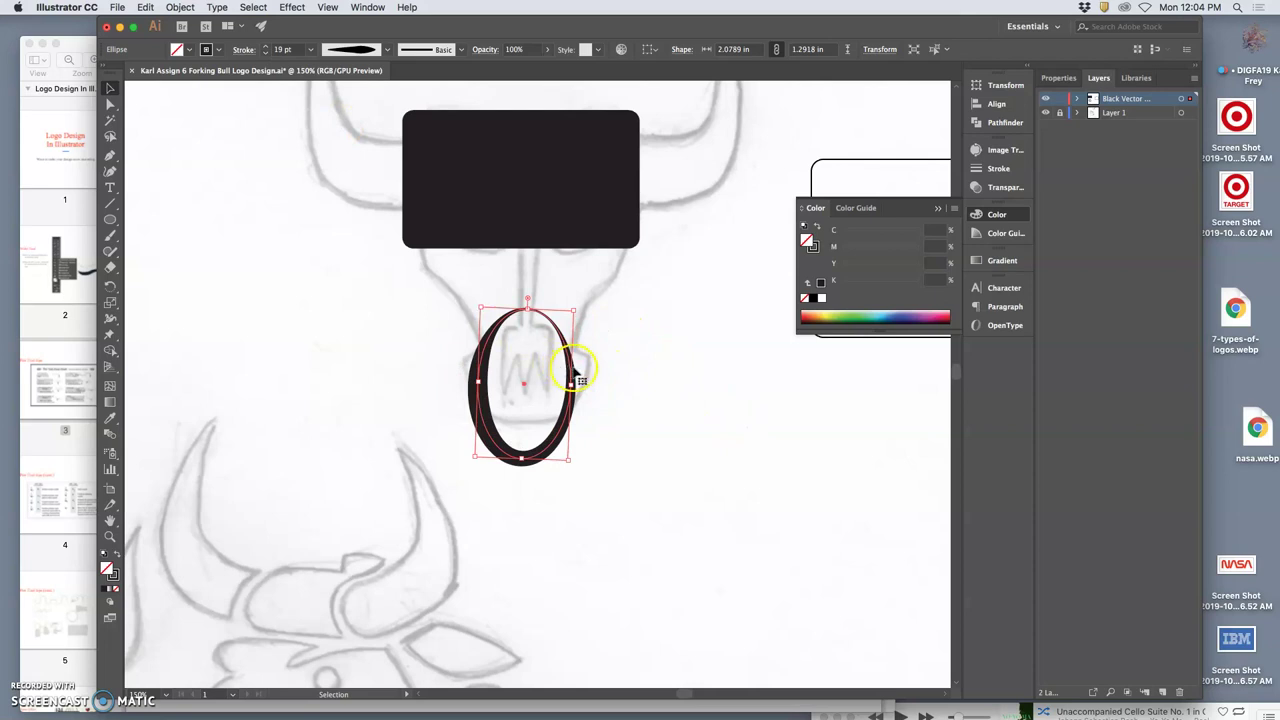
{"action": "left_click_drag", "start_coordinate": [578, 305], "coordinate": [575, 307]}
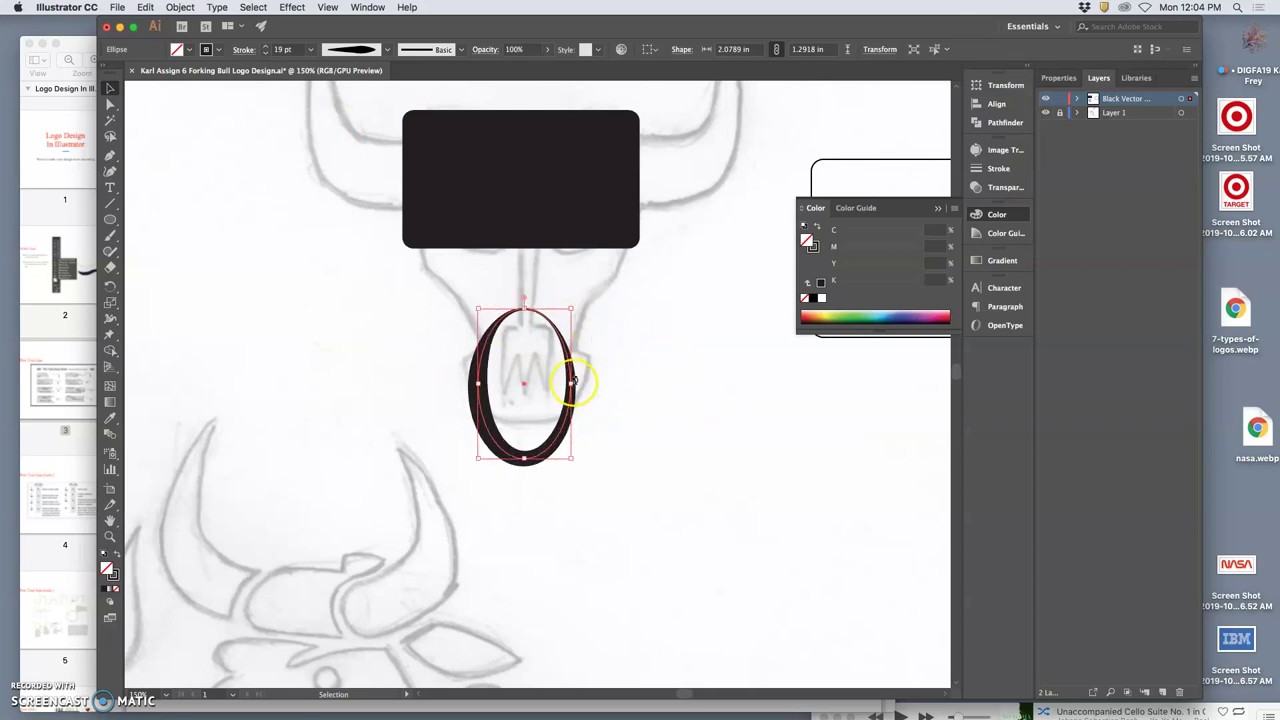
{"action": "left_click_drag", "start_coordinate": [569, 383], "coordinate": [611, 386]}
{"action": "left_click", "coordinate": [674, 401]}
{"action": "scroll", "coordinate": [670, 412], "scroll_direction": "up", "scroll_amount": 5}
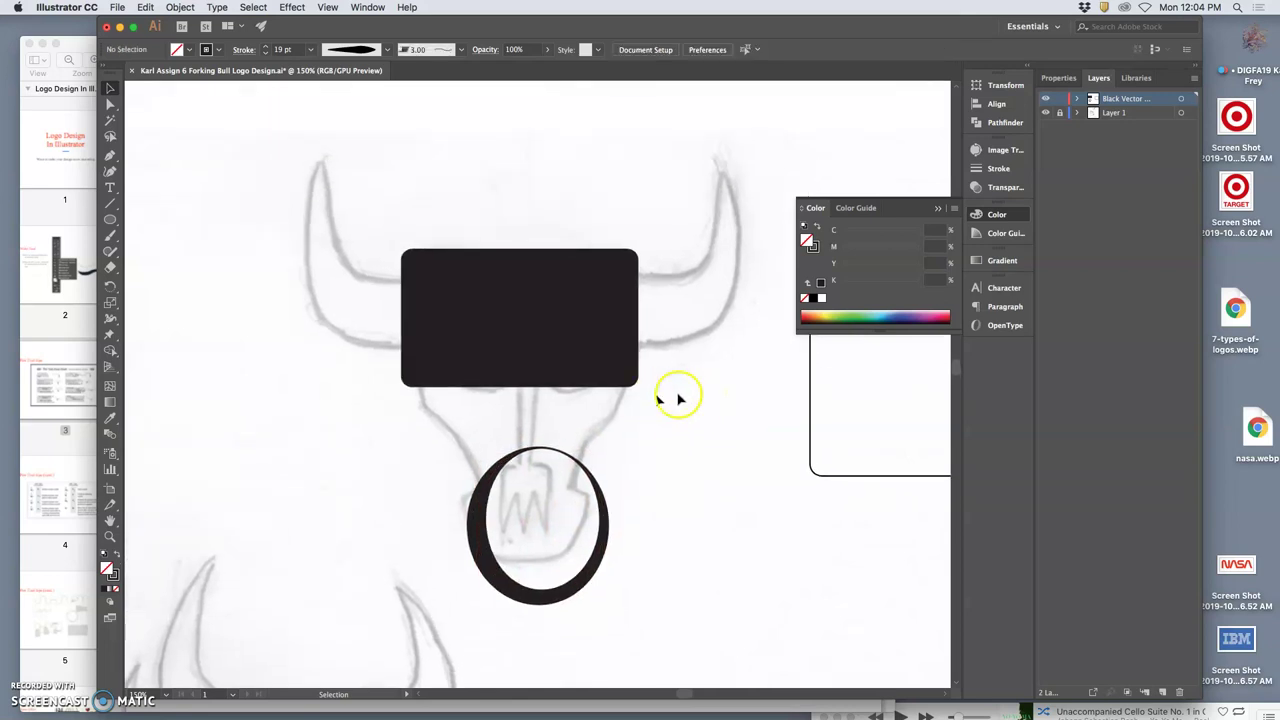
Step: Resize the dark rounded rectangle to about 3.29 × 2.65 in, reaching the ring's top
{"action": "left_click", "coordinate": [595, 367]}
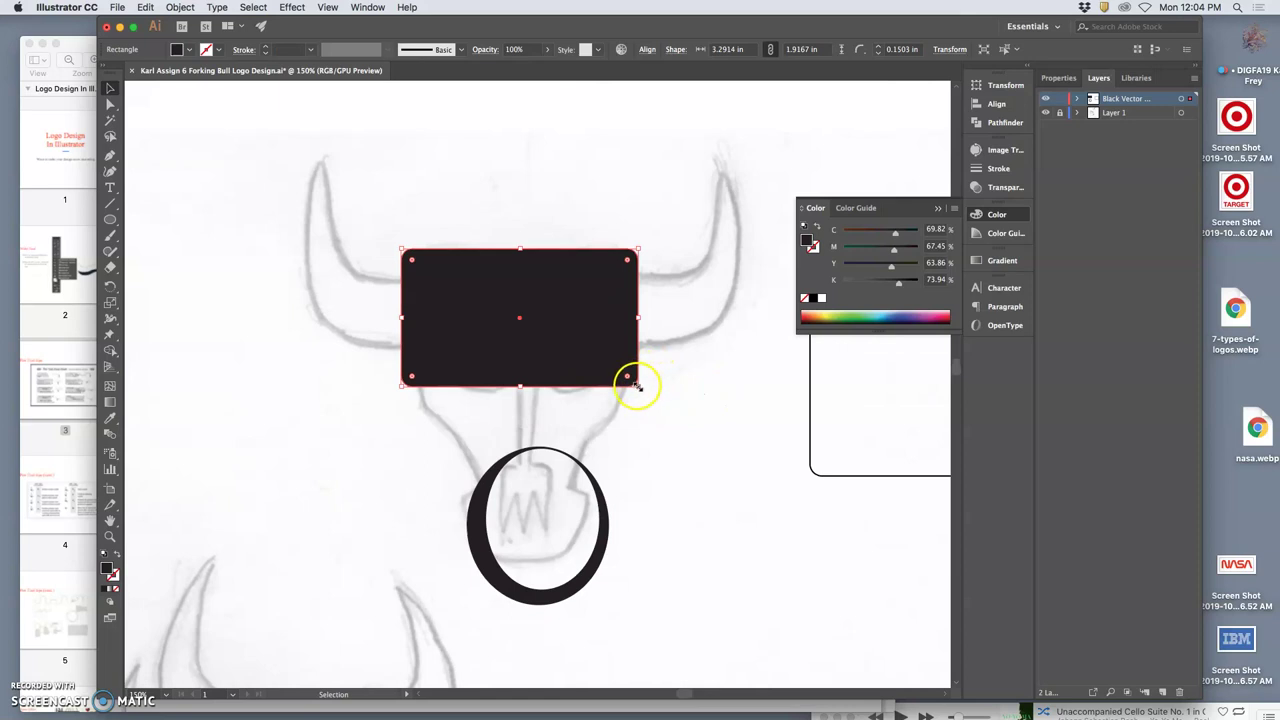
{"action": "left_click_drag", "start_coordinate": [637, 390], "coordinate": [548, 438]}
{"action": "left_click_drag", "start_coordinate": [550, 343], "coordinate": [639, 345]}
{"action": "right_click", "coordinate": [601, 403]}
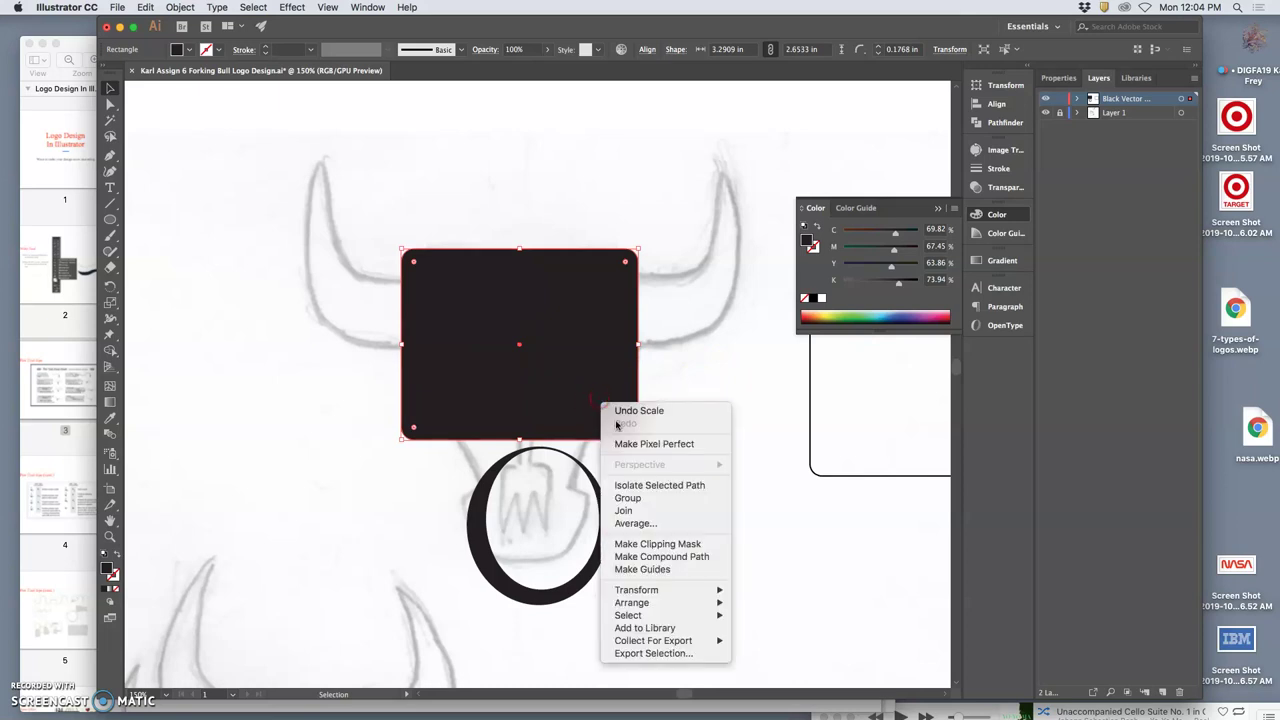
{"action": "mouse_move", "coordinate": [668, 590]}
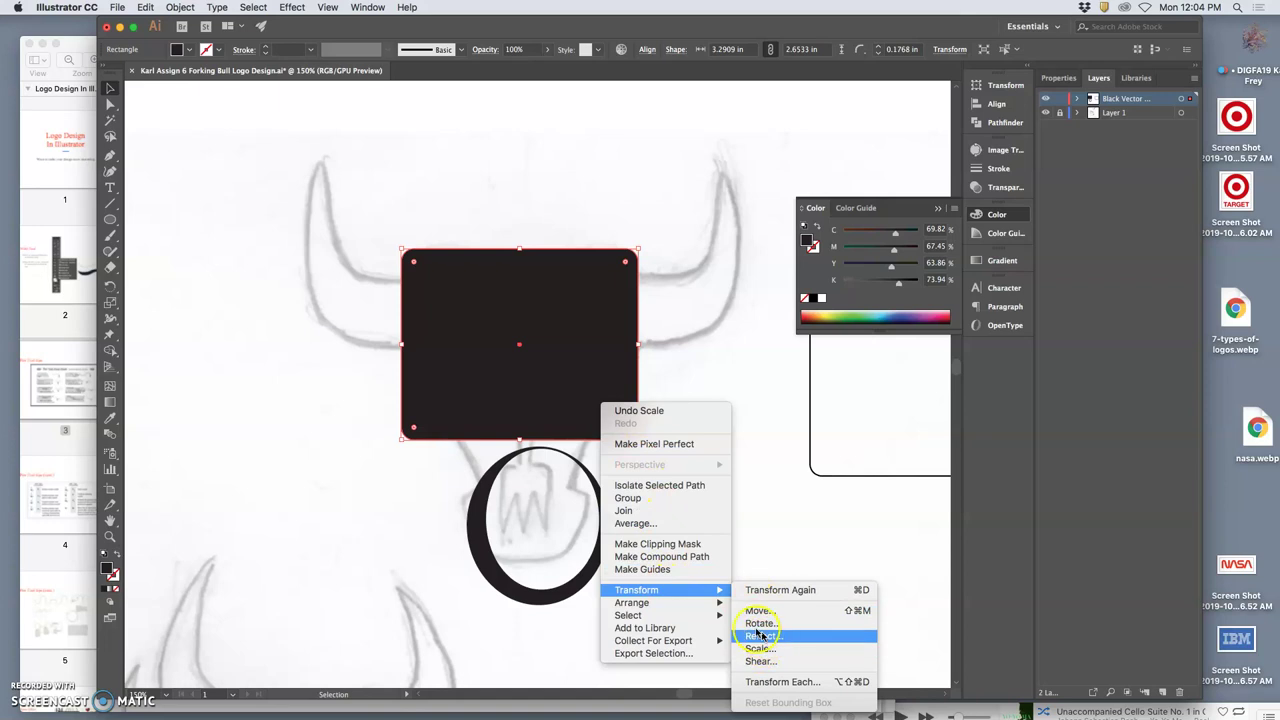
{"action": "left_click", "coordinate": [710, 358]}
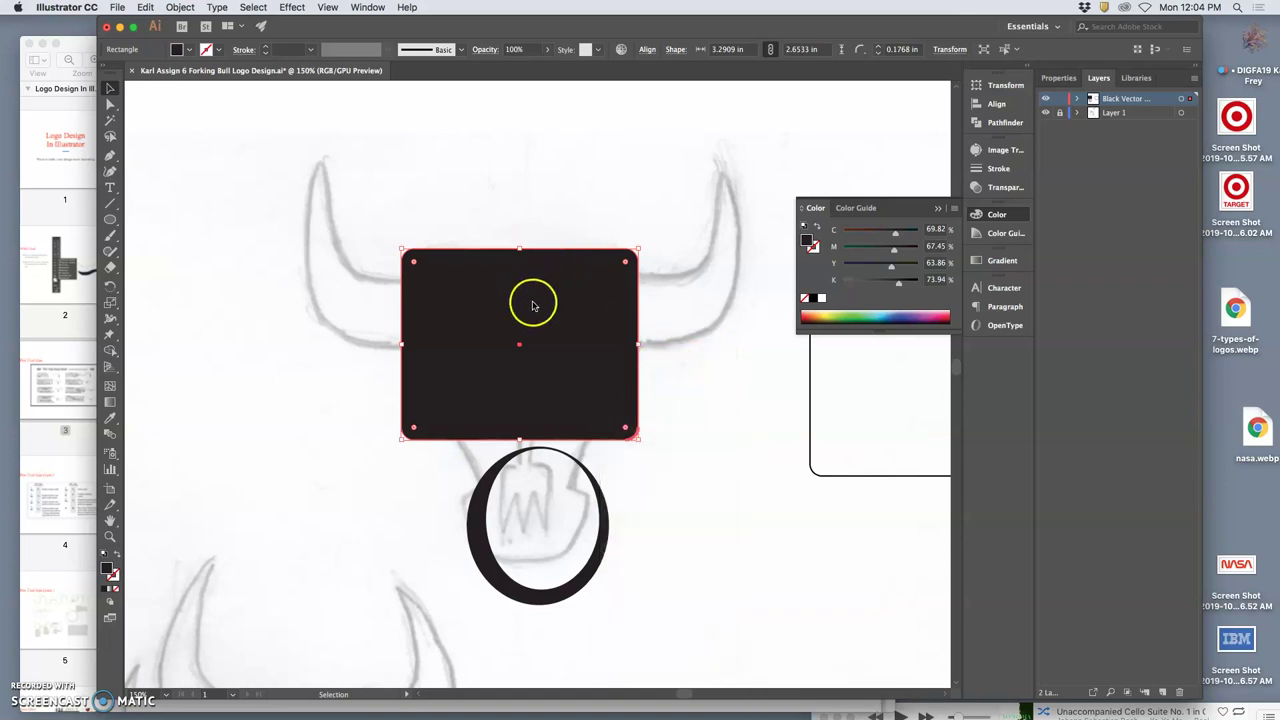
{"action": "left_click", "coordinate": [110, 104]}
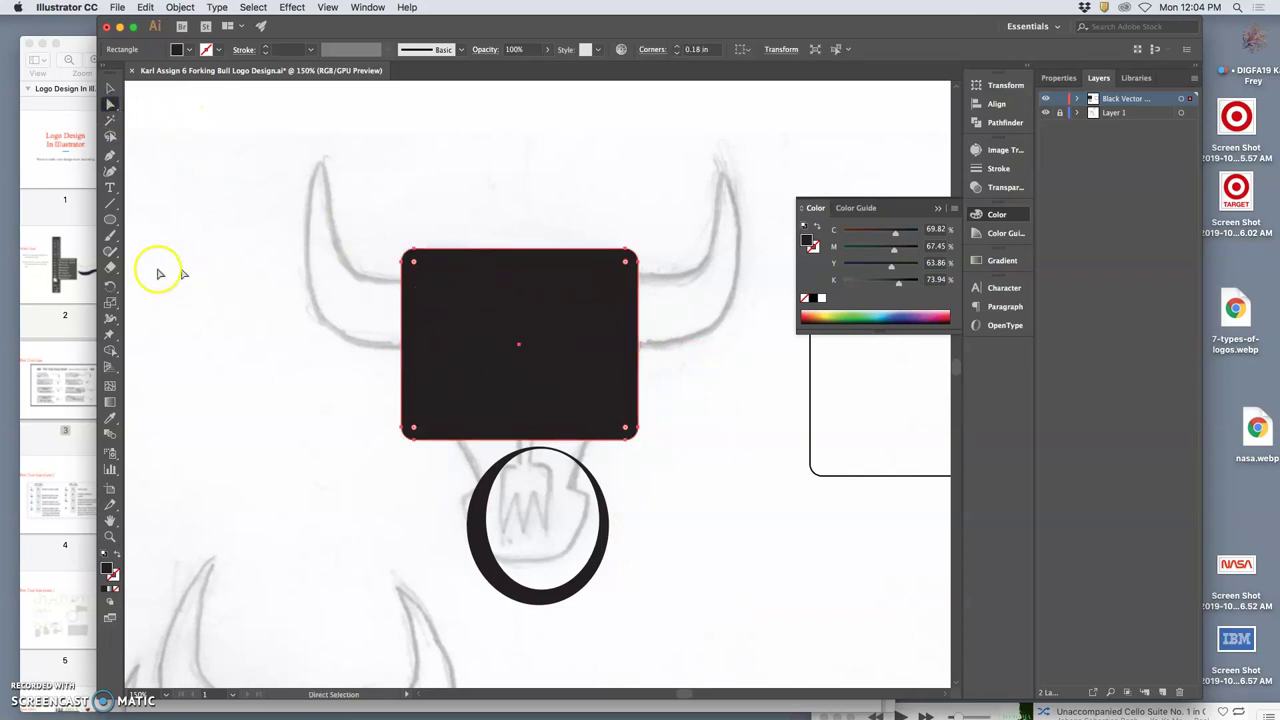
{"action": "left_click", "coordinate": [486, 500]}
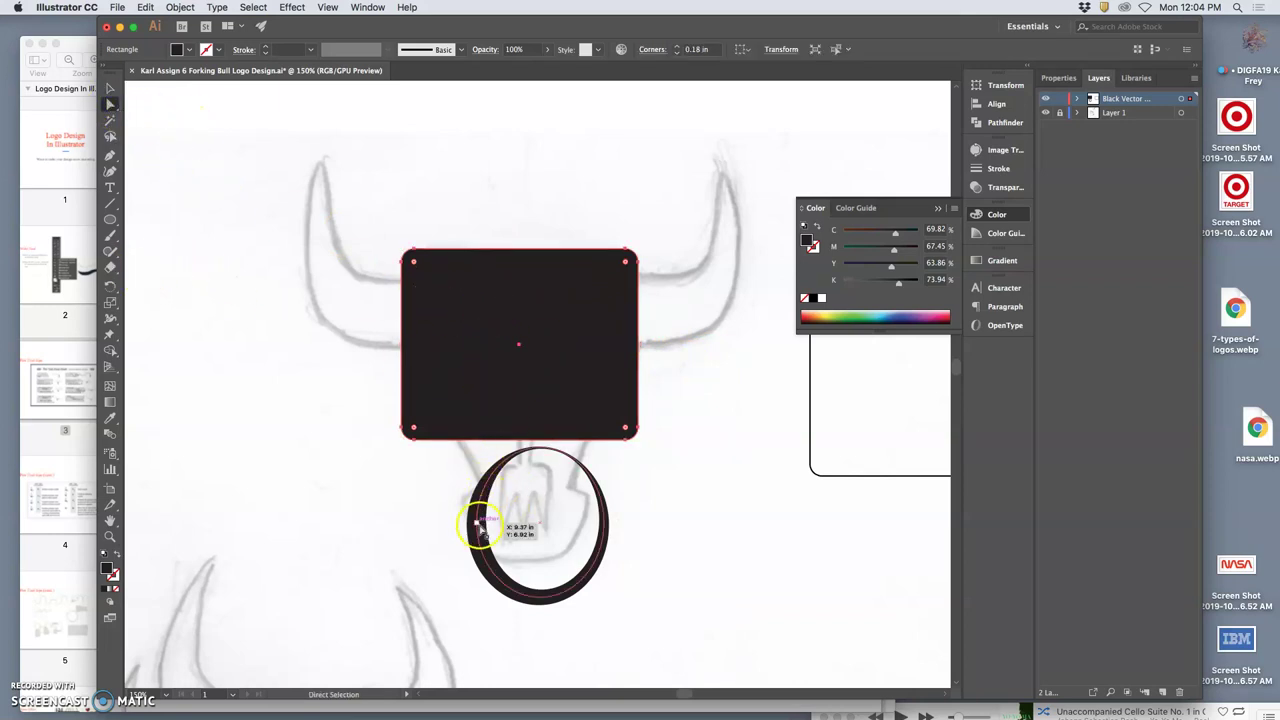
{"action": "left_click_drag", "start_coordinate": [484, 530], "coordinate": [508, 523]}
{"action": "left_click", "coordinate": [457, 423]}
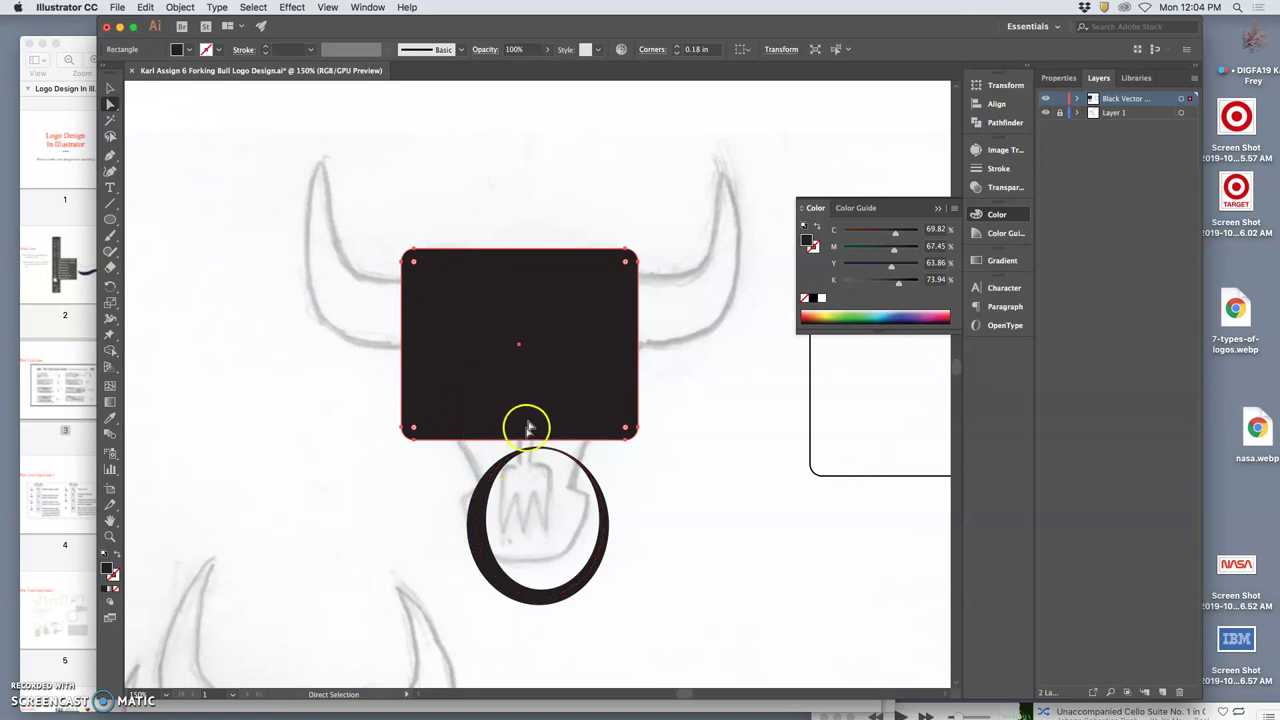
{"action": "key", "text": "ctrl+z"}
{"action": "key", "text": "ctrl+z"}
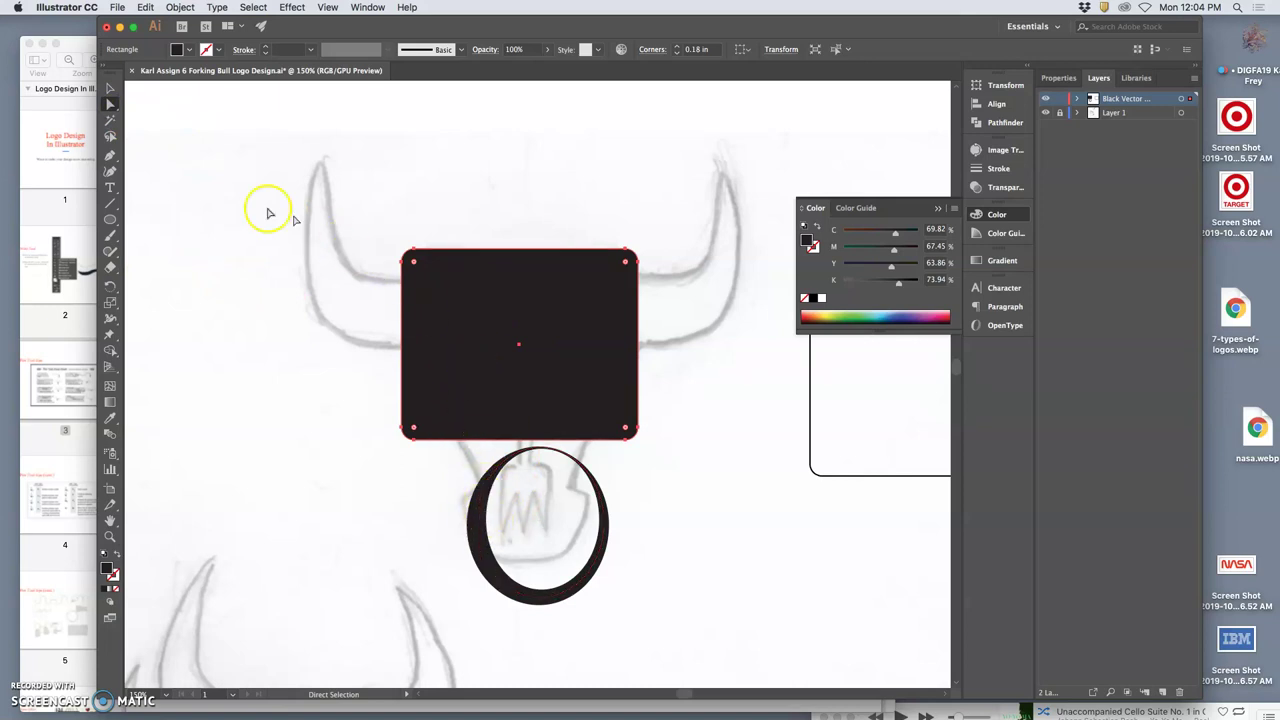
{"action": "left_click", "coordinate": [212, 128]}
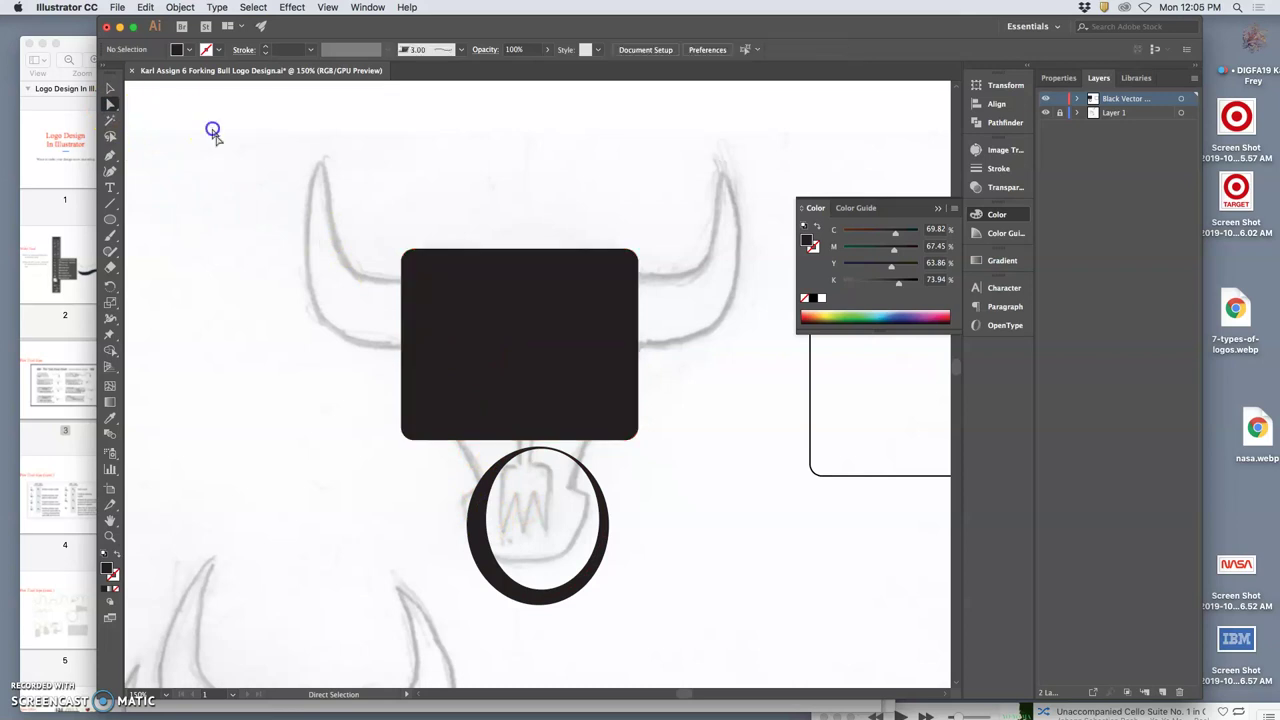
{"action": "left_click", "coordinate": [412, 425]}
{"action": "left_click", "coordinate": [432, 440]}
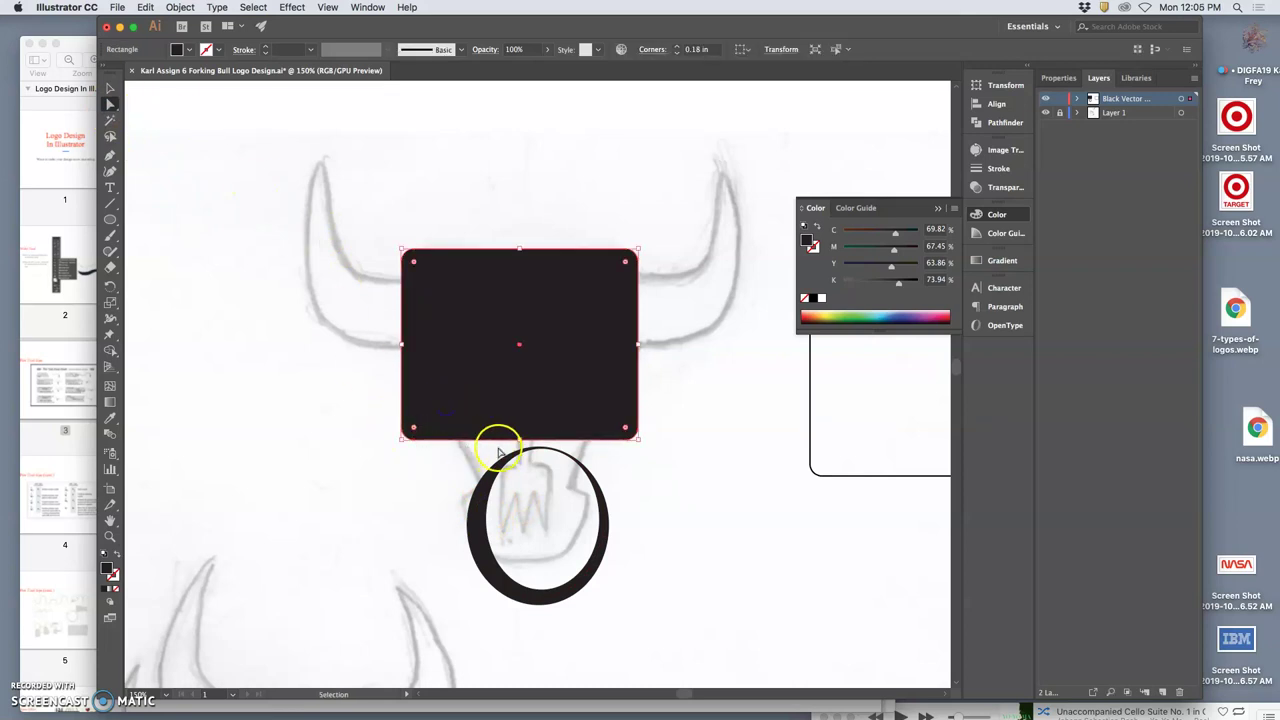
{"action": "key", "text": "super+equal"}
{"action": "key", "text": "super+equal"}
{"action": "key", "text": "super+equal"}
{"action": "key", "text": "super+equal"}
{"action": "scroll", "coordinate": [445, 430], "scroll_direction": "down", "scroll_amount": 5}
{"action": "scroll", "coordinate": [445, 430], "scroll_direction": "left", "scroll_amount": 5}
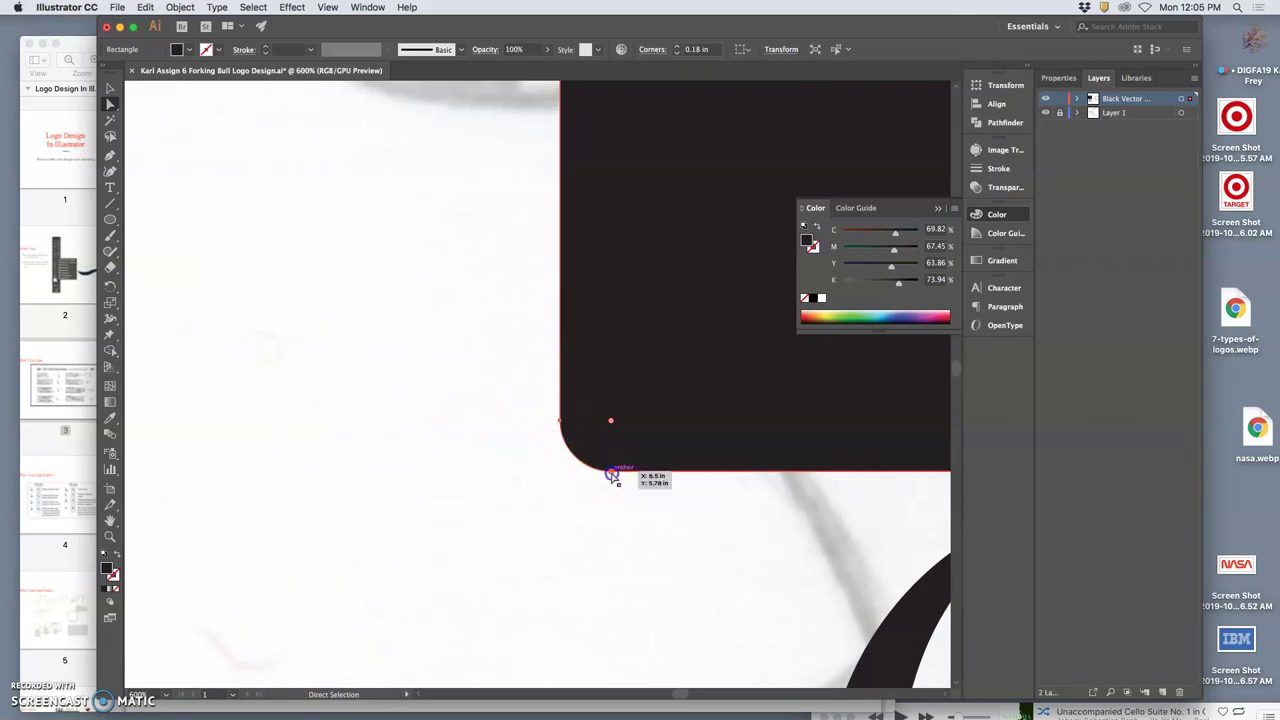
{"action": "left_click", "coordinate": [612, 473]}
{"action": "left_click", "coordinate": [611, 472]}
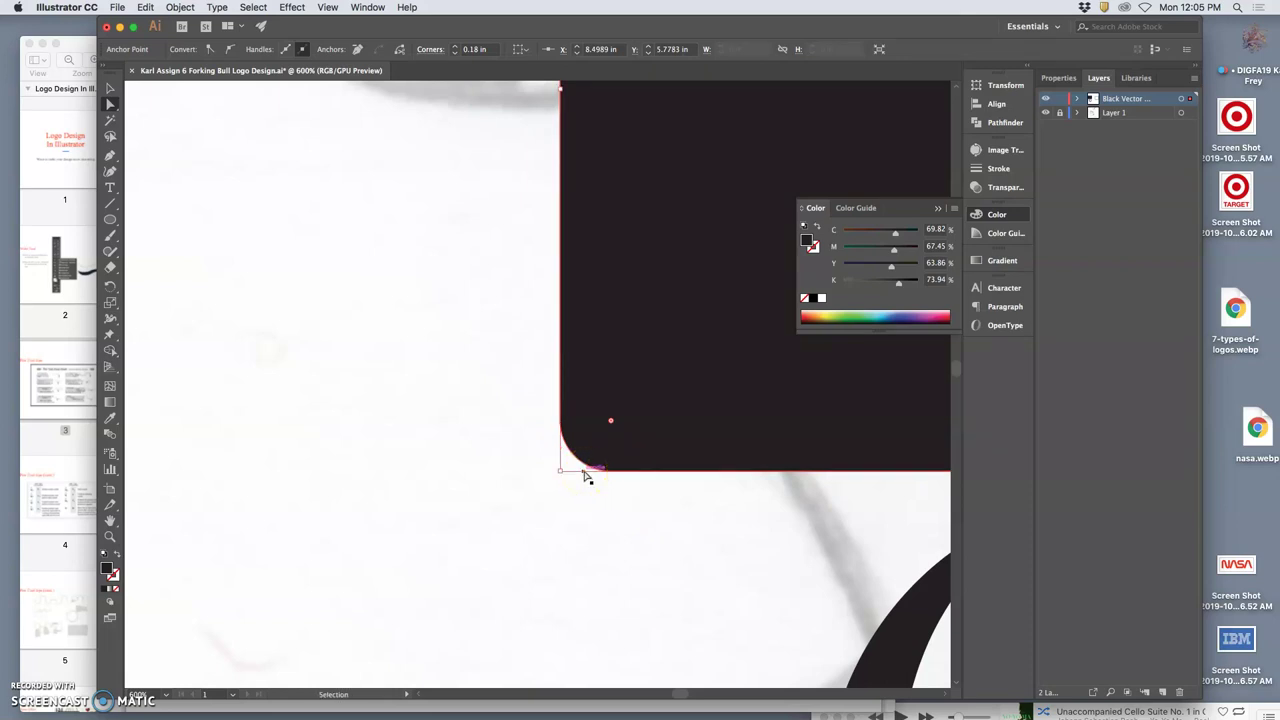
{"action": "key", "text": "super+equal"}
{"action": "left_click_drag", "start_coordinate": [520, 405], "coordinate": [485, 389]}
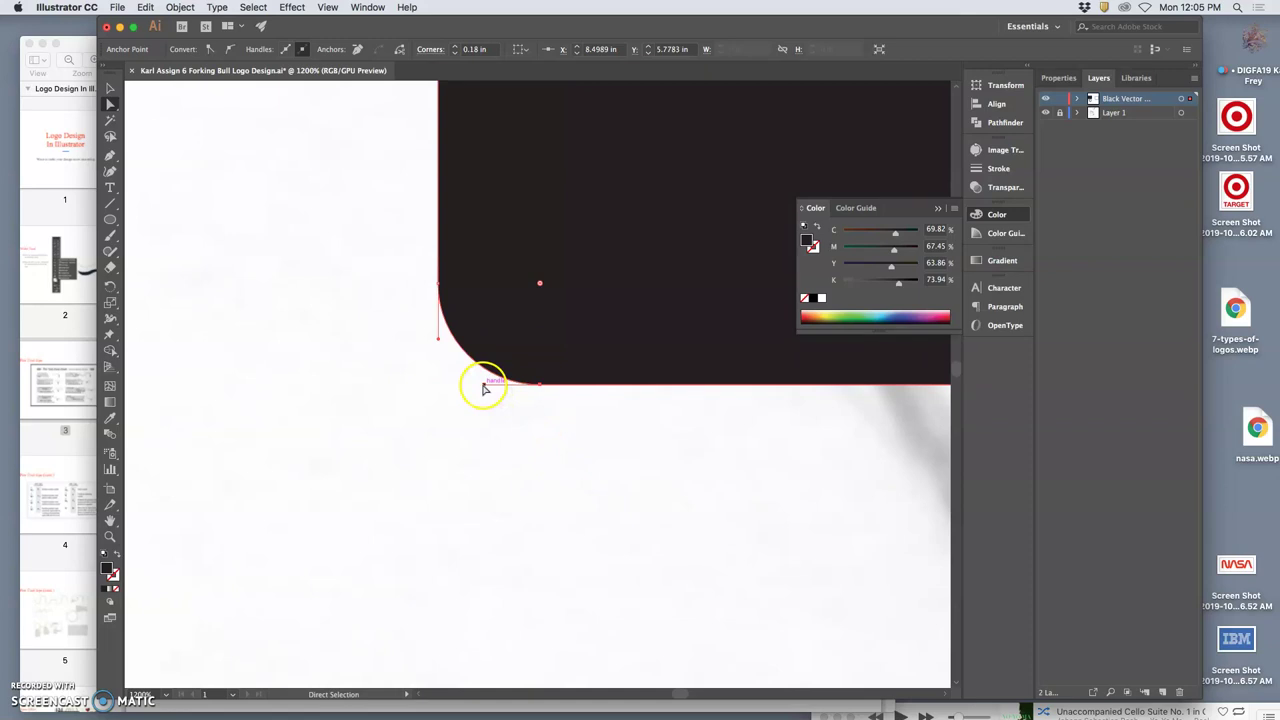
{"action": "left_click_drag", "start_coordinate": [483, 386], "coordinate": [440, 470]}
{"action": "key", "text": "ctrl+z"}
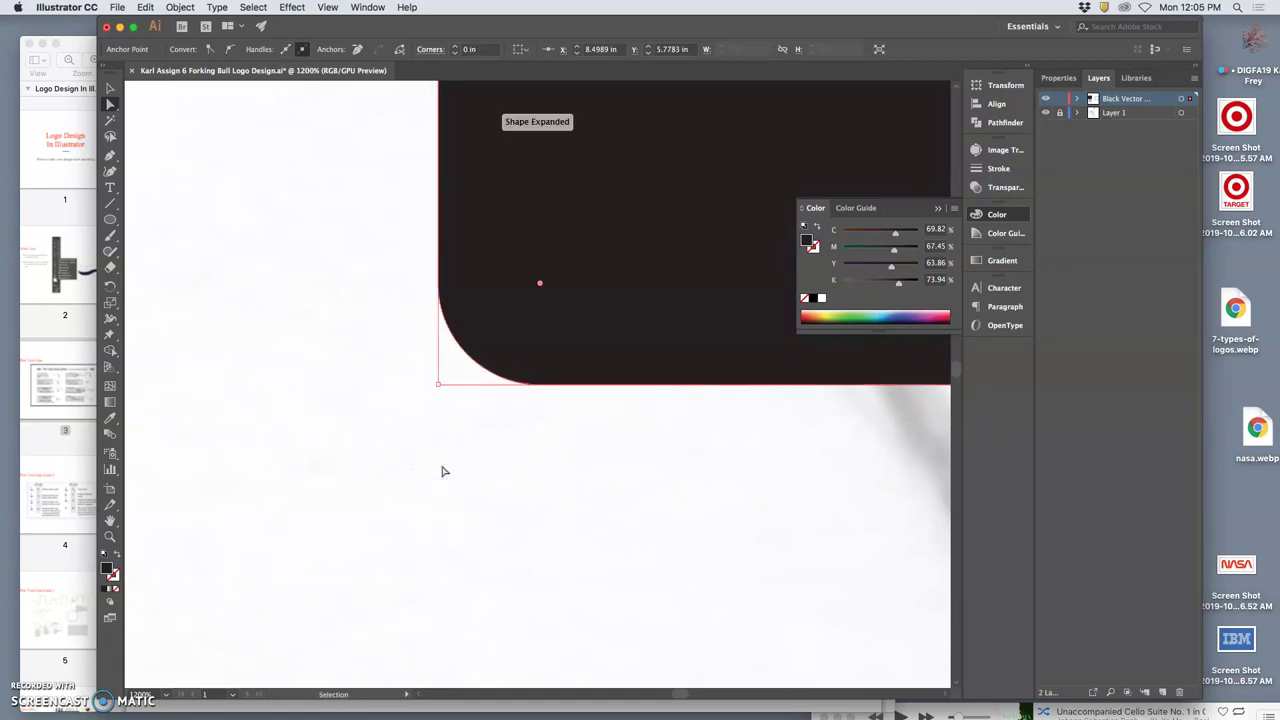
{"action": "key", "text": "super+minus"}
{"action": "key", "text": "super+minus"}
{"action": "key", "text": "super+minus"}
{"action": "key", "text": "super+minus"}
{"action": "key", "text": "super+minus"}
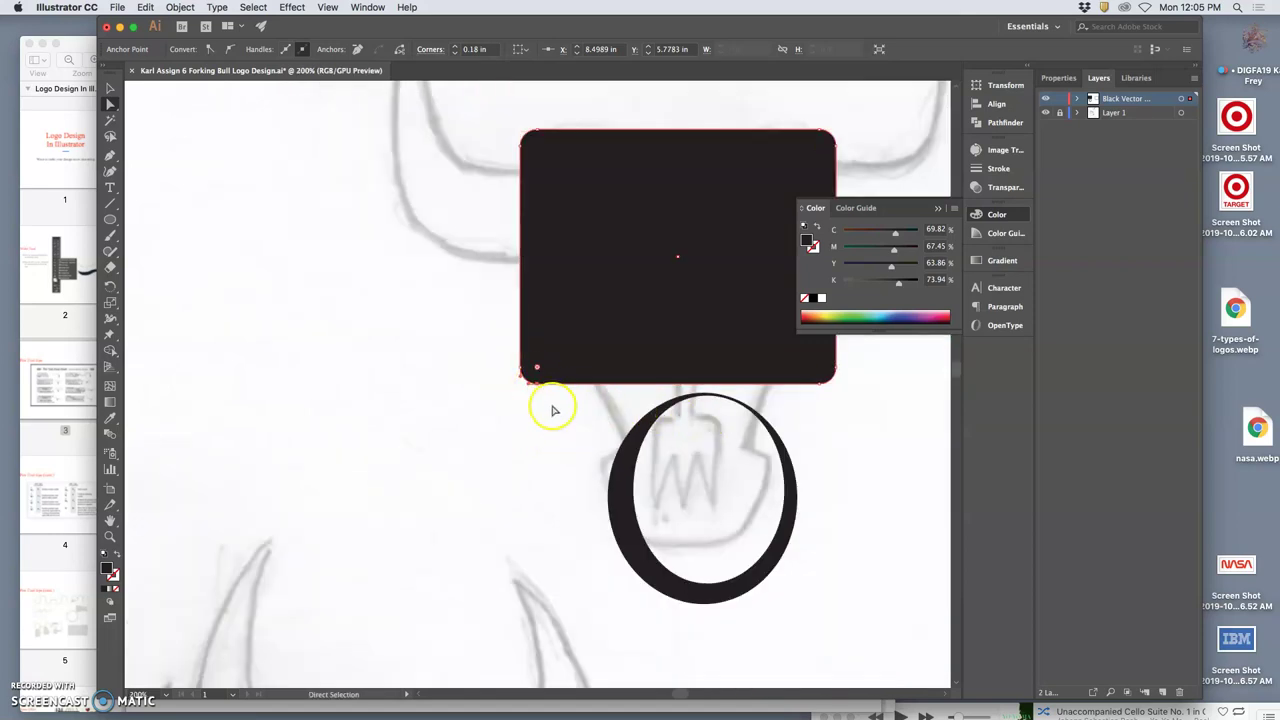
Step: Pull the rectangle's bottom corner anchors down and inward into slanted, tapering sides
{"action": "left_click", "coordinate": [542, 392]}
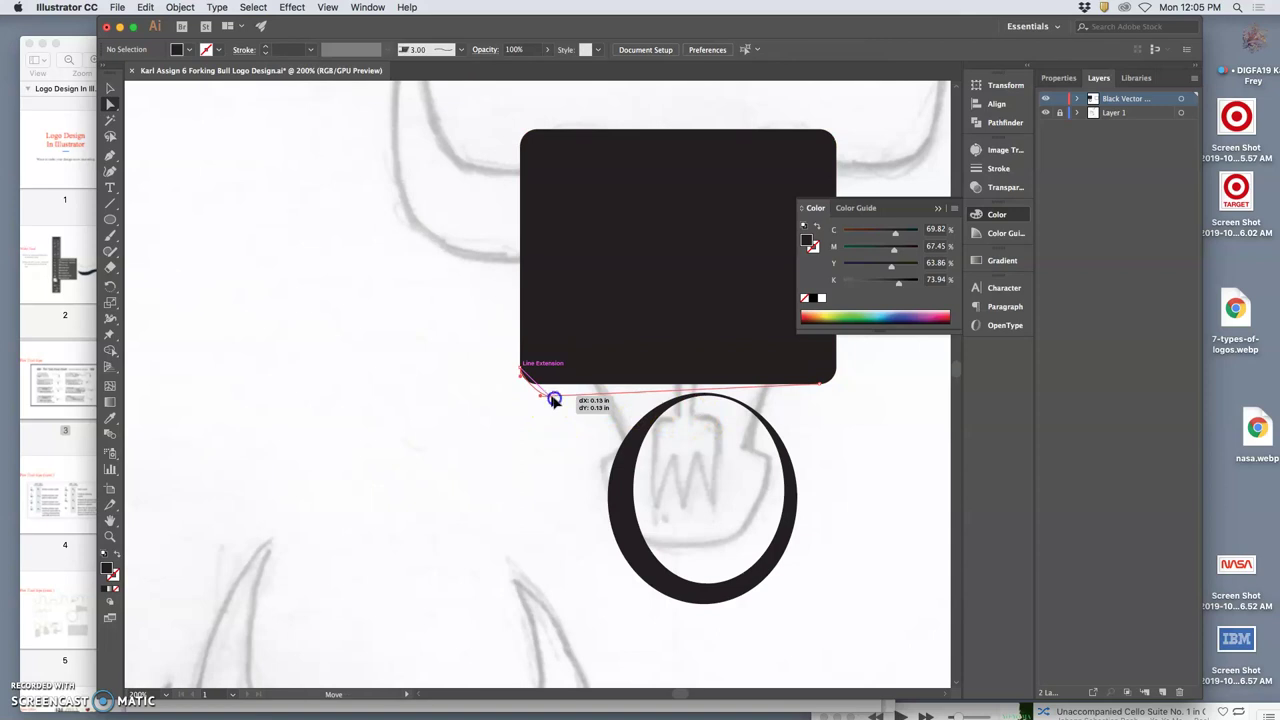
{"action": "left_click_drag", "start_coordinate": [541, 392], "coordinate": [631, 433]}
{"action": "left_click_drag", "start_coordinate": [819, 386], "coordinate": [743, 448]}
{"action": "scroll", "coordinate": [810, 447], "scroll_direction": "right", "scroll_amount": 3}
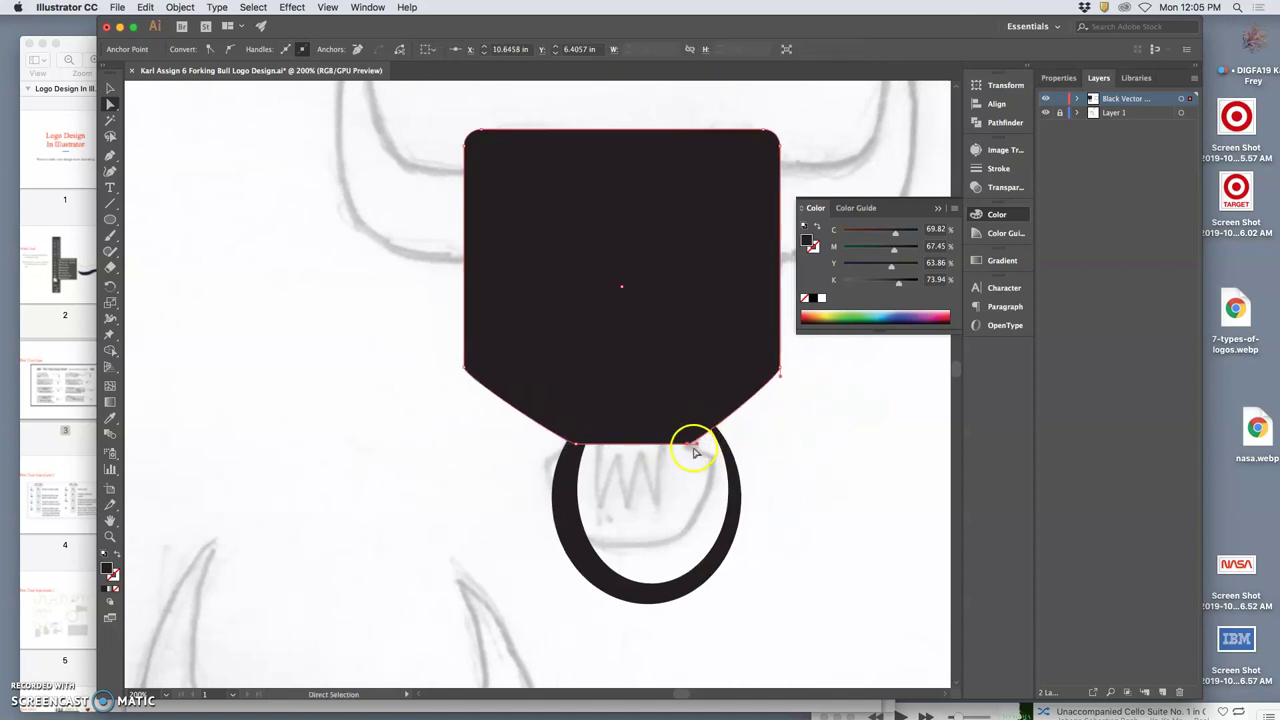
{"action": "left_click_drag", "start_coordinate": [693, 452], "coordinate": [691, 450]}
{"action": "scroll", "coordinate": [693, 450], "scroll_direction": "up", "scroll_amount": 5}
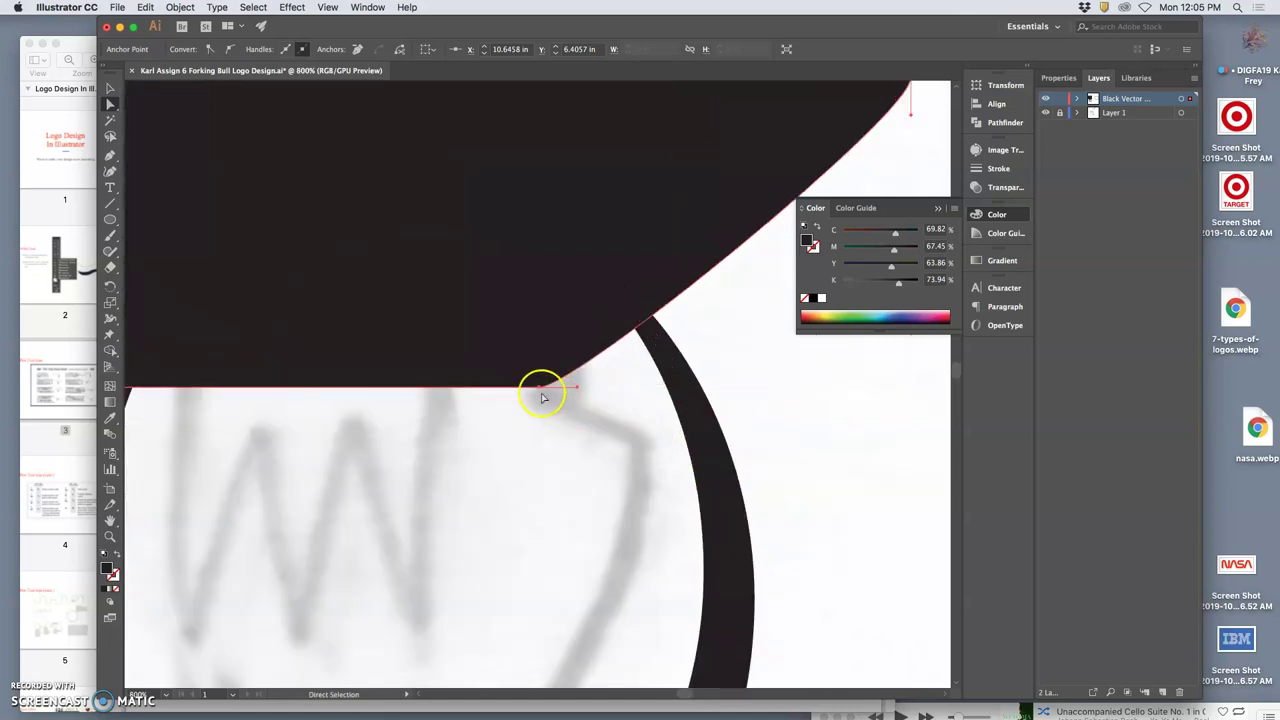
{"action": "scroll", "coordinate": [711, 345], "scroll_direction": "right", "scroll_amount": 6}
{"action": "scroll", "coordinate": [711, 345], "scroll_direction": "up", "scroll_amount": 1}
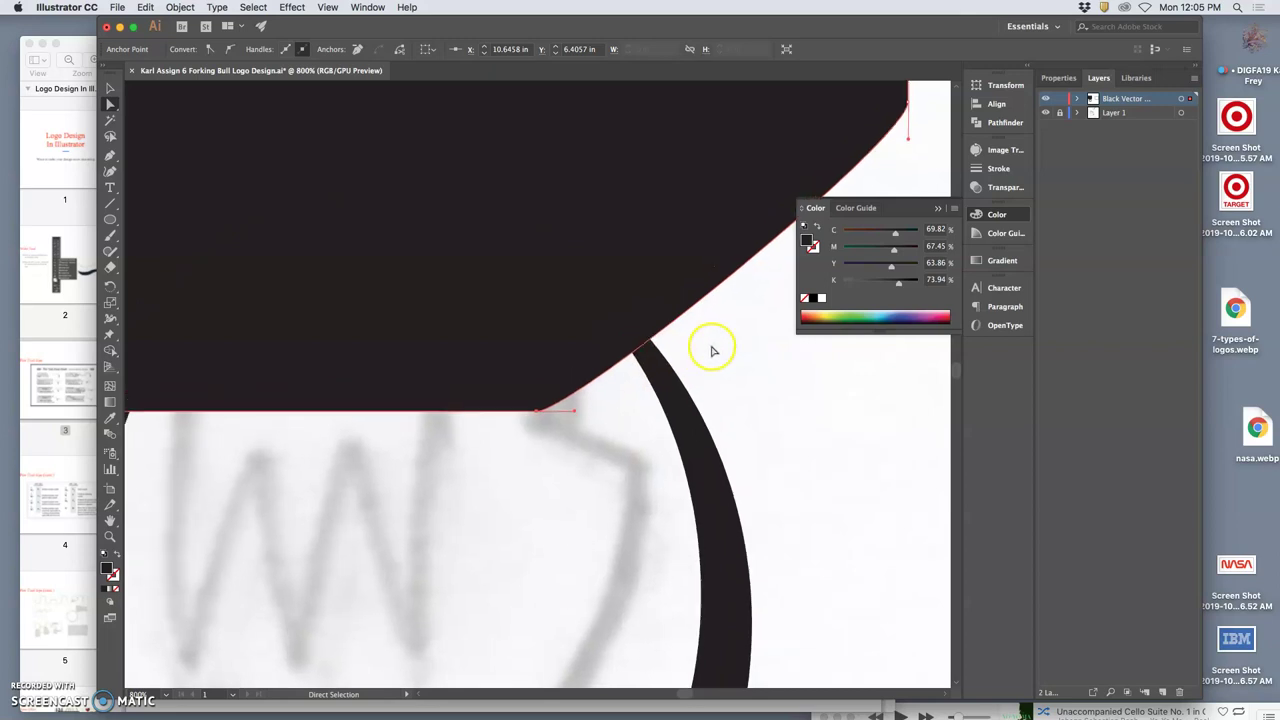
{"action": "scroll", "coordinate": [711, 350], "scroll_direction": "right", "scroll_amount": 5}
{"action": "scroll", "coordinate": [711, 350], "scroll_direction": "up", "scroll_amount": 8}
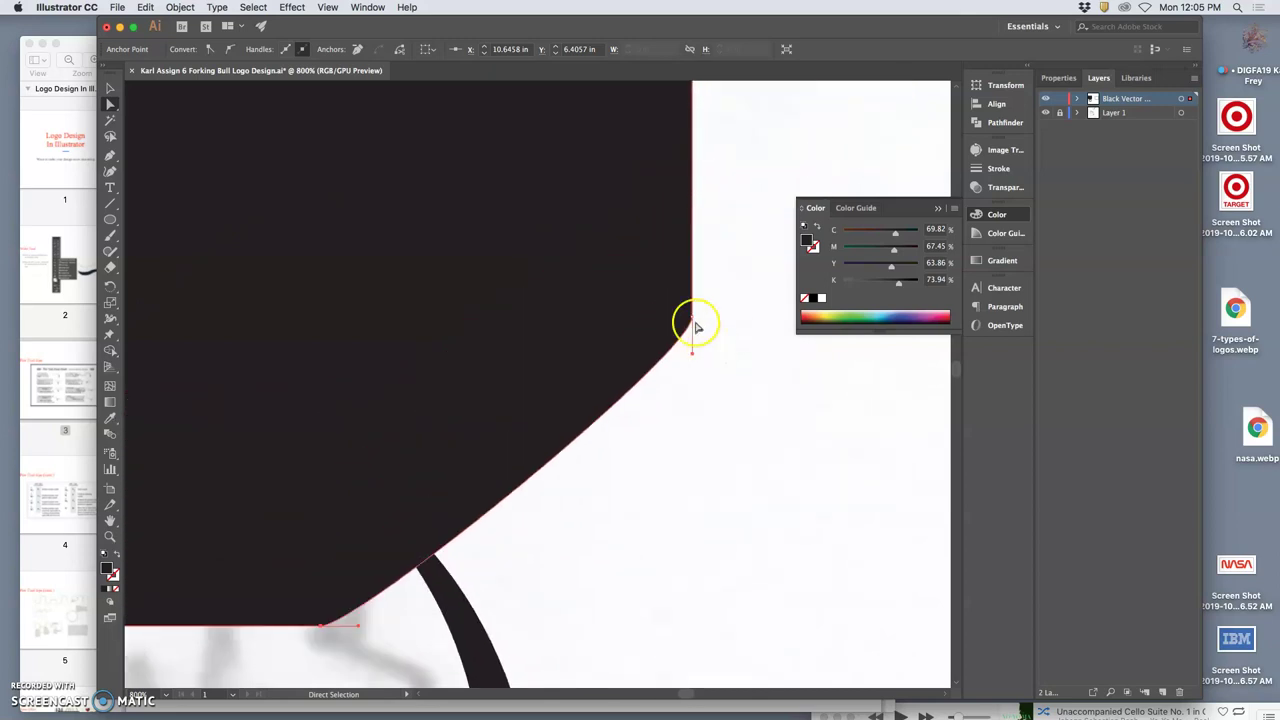
{"action": "scroll", "coordinate": [676, 394], "scroll_direction": "left", "scroll_amount": 8}
{"action": "scroll", "coordinate": [640, 480], "scroll_direction": "down", "scroll_amount": 8}
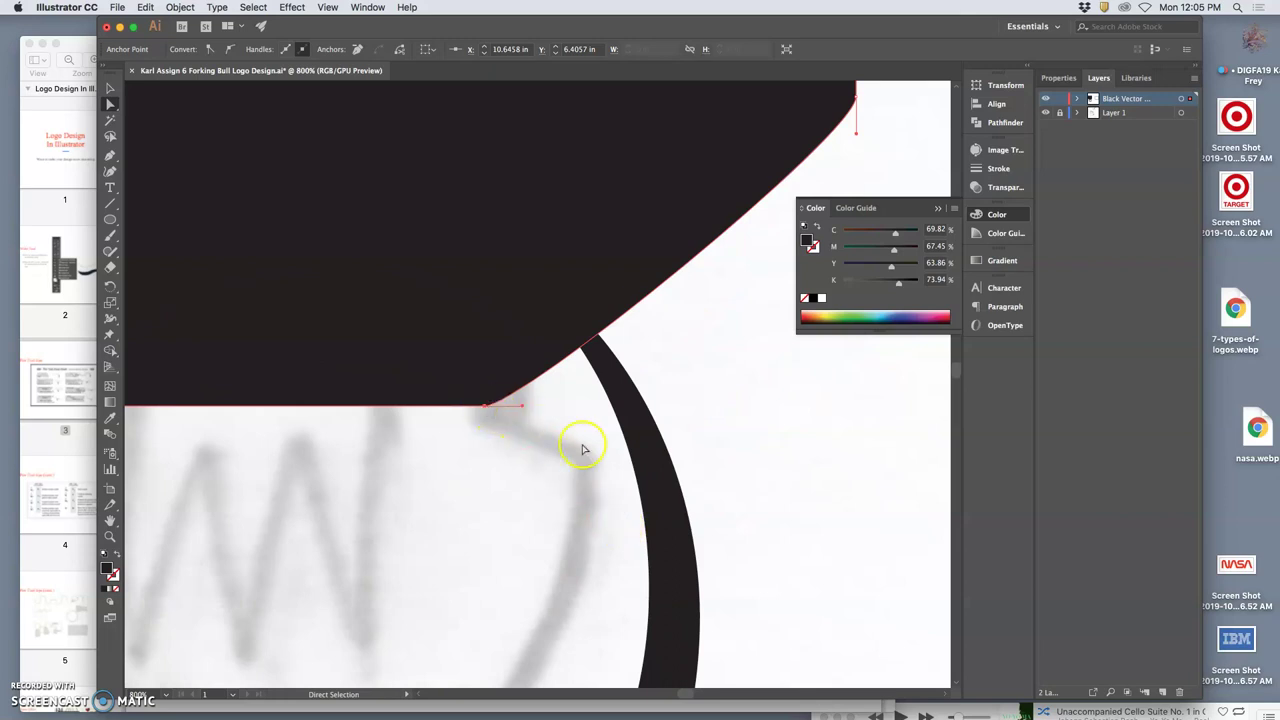
{"action": "key", "text": "super+minus"}
{"action": "key", "text": "super+minus"}
{"action": "key", "text": "super+minus"}
{"action": "key", "text": "super+minus"}
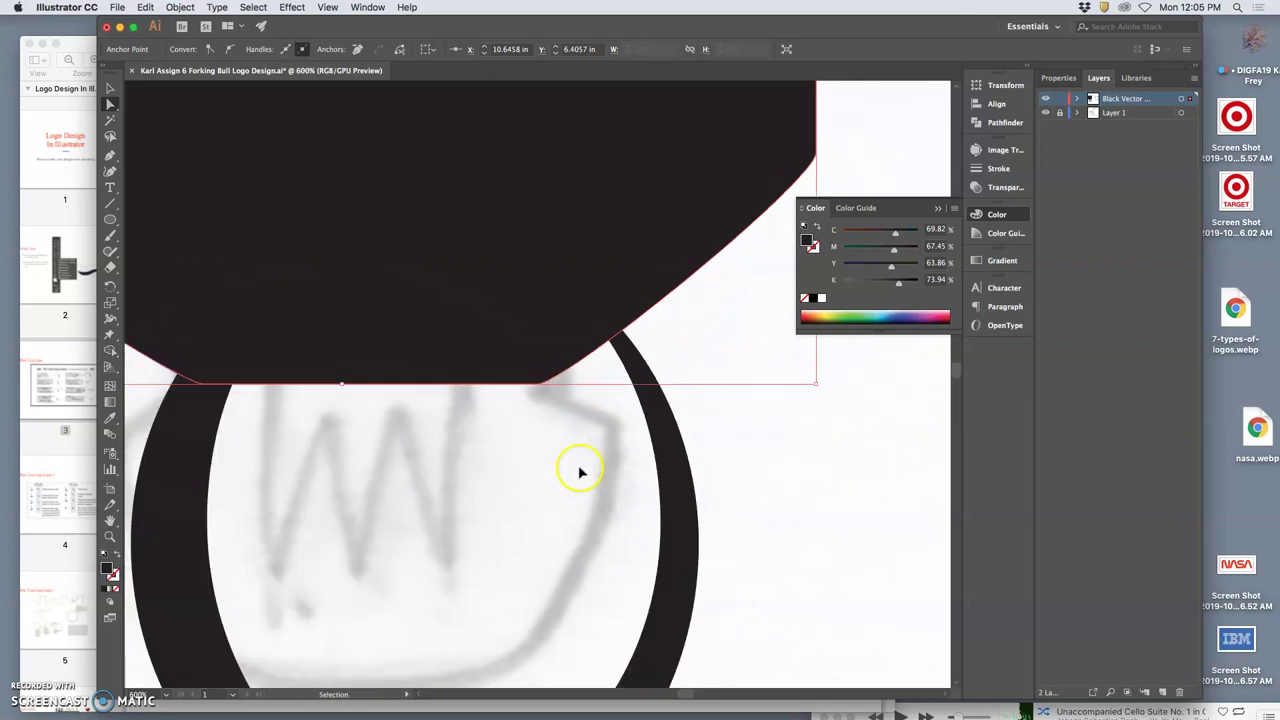
Step: Delete the oval ring and a leftover stray segment, then select the tapered head shape
{"action": "left_click", "coordinate": [721, 408]}
{"action": "scroll", "coordinate": [718, 408], "scroll_direction": "up", "scroll_amount": 3}
{"action": "left_click", "coordinate": [587, 522]}
{"action": "key", "text": "Delete"}
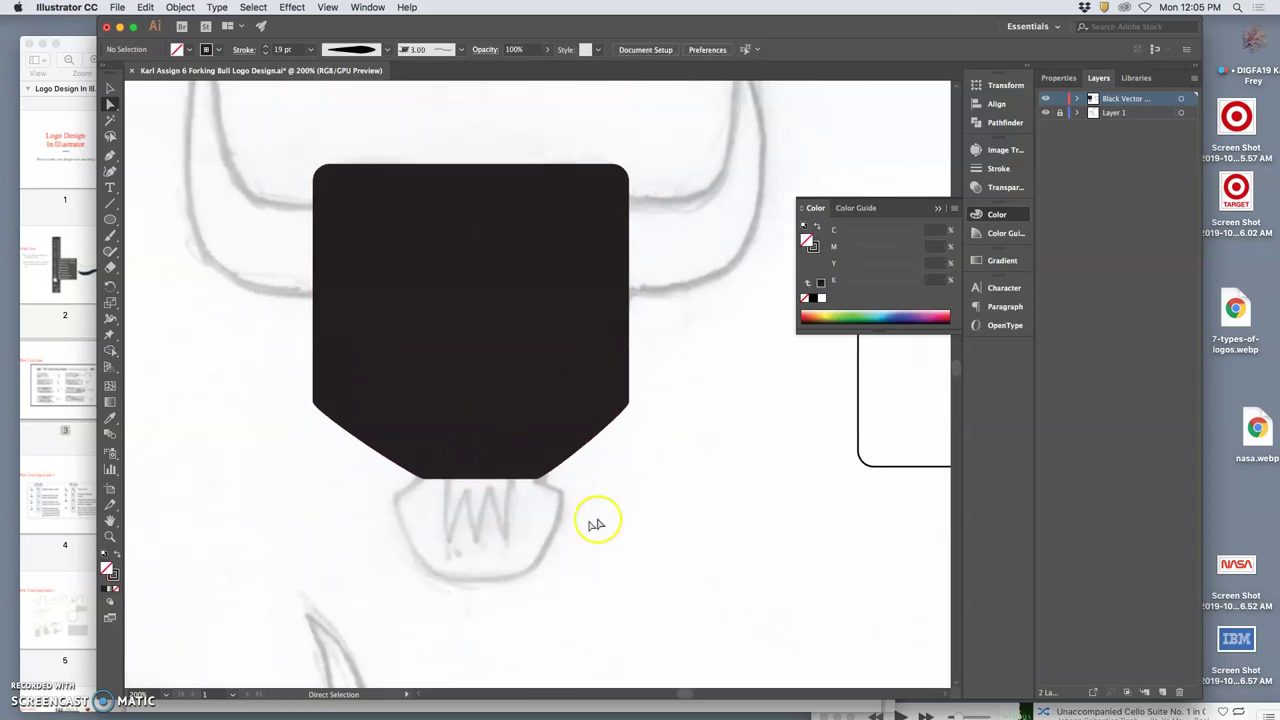
{"action": "scroll", "coordinate": [689, 462], "scroll_direction": "up", "scroll_amount": 1}
{"action": "left_click", "coordinate": [858, 443]}
{"action": "key", "text": "Delete"}
{"action": "key", "text": "Delete"}
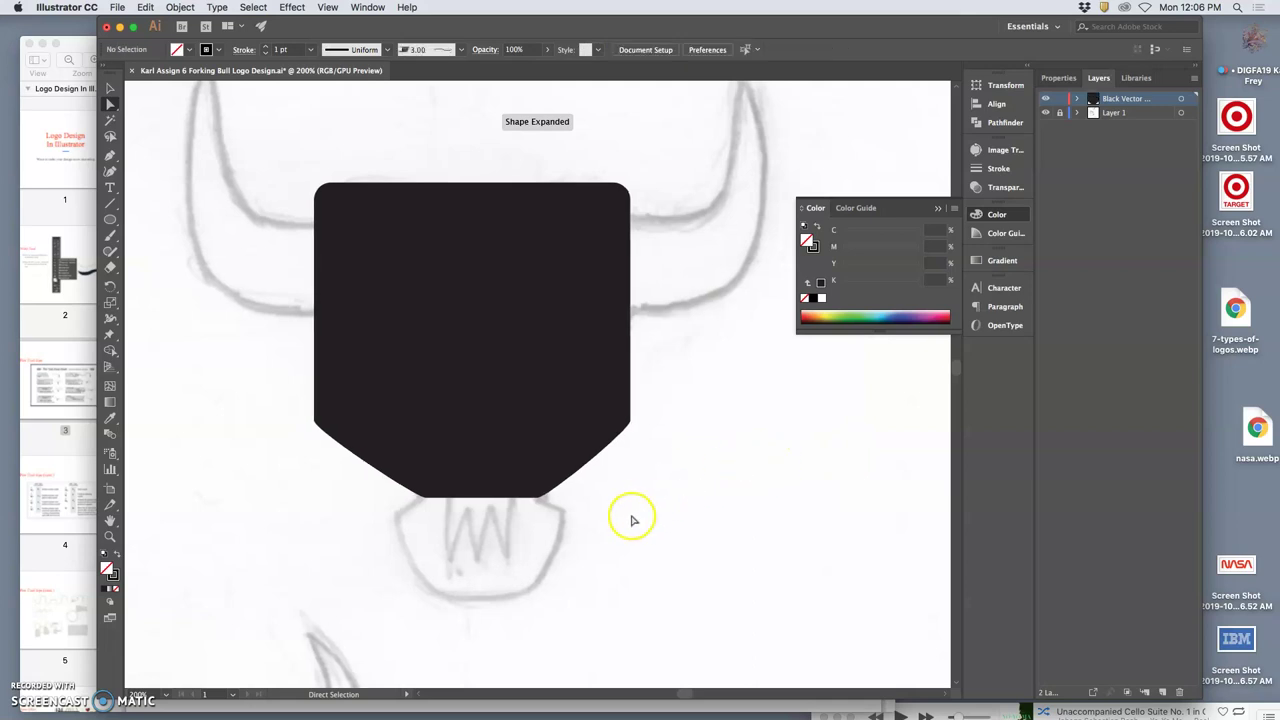
{"action": "scroll", "coordinate": [630, 510], "scroll_direction": "left", "scroll_amount": 3}
{"action": "left_click", "coordinate": [602, 408]}
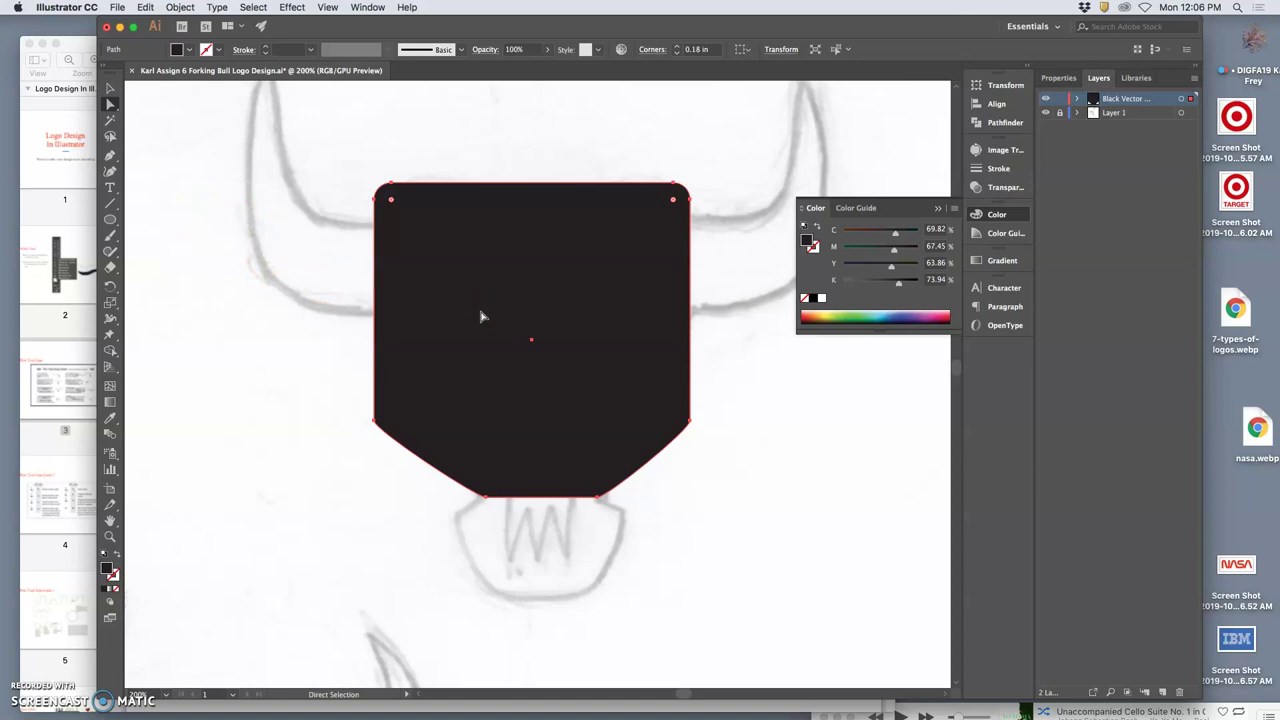
Step: Choose the Pen tool and bring the 'Logo Design in Illustrator Tips and Tricks' PDF forward
{"action": "left_click", "coordinate": [110, 157]}
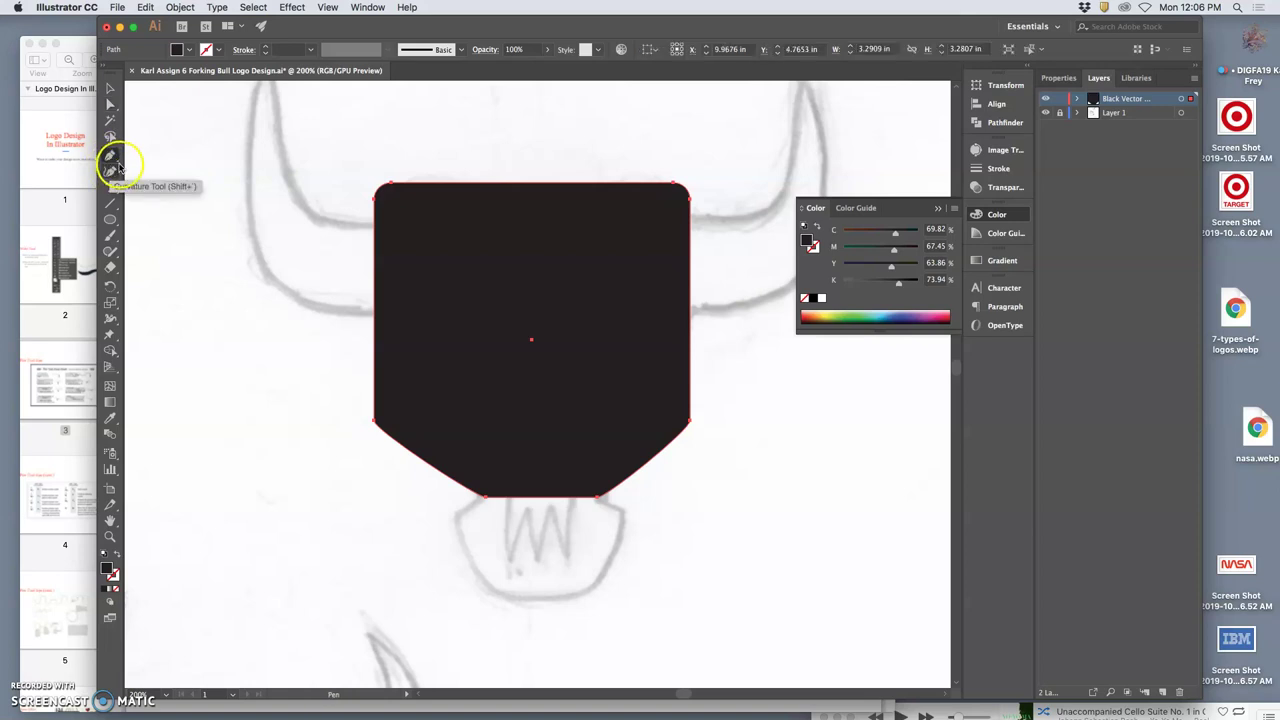
{"action": "left_click", "coordinate": [112, 157]}
{"action": "left_click", "coordinate": [72, 141]}
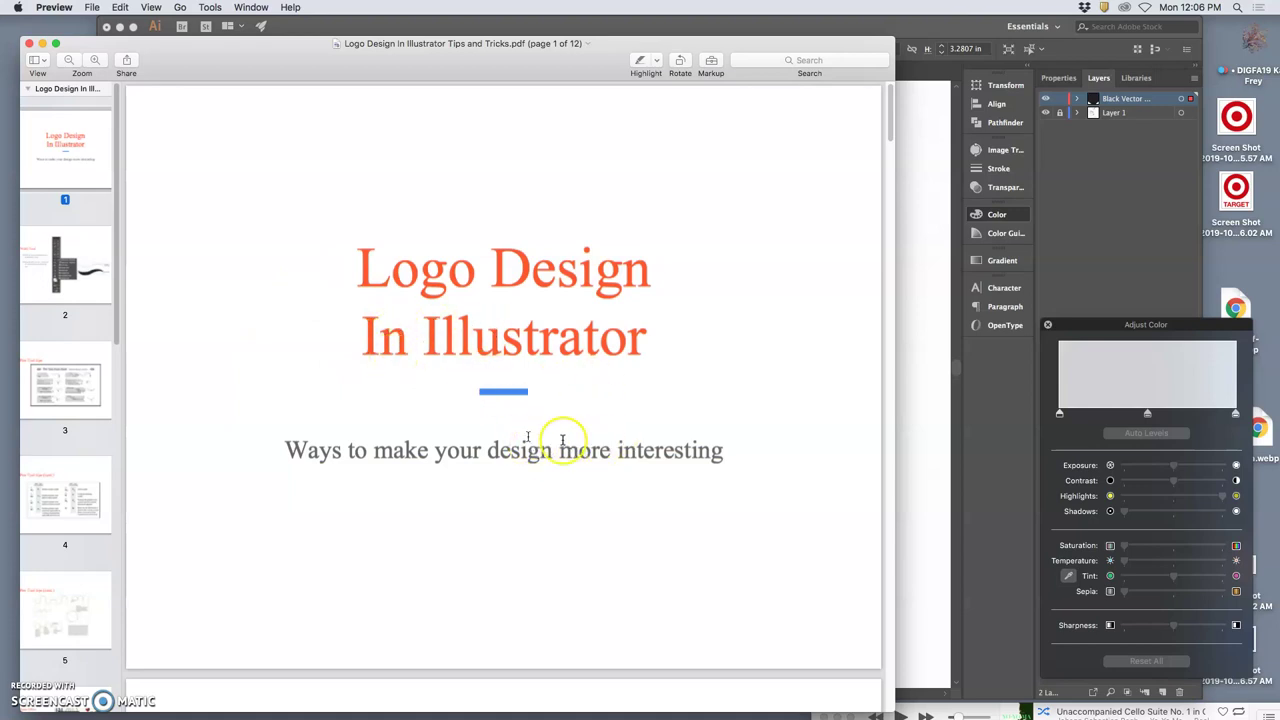
Step: Read the page 3 Pen Tool tips in an enlarged Preview window, then minimize it
{"action": "left_click", "coordinate": [85, 370]}
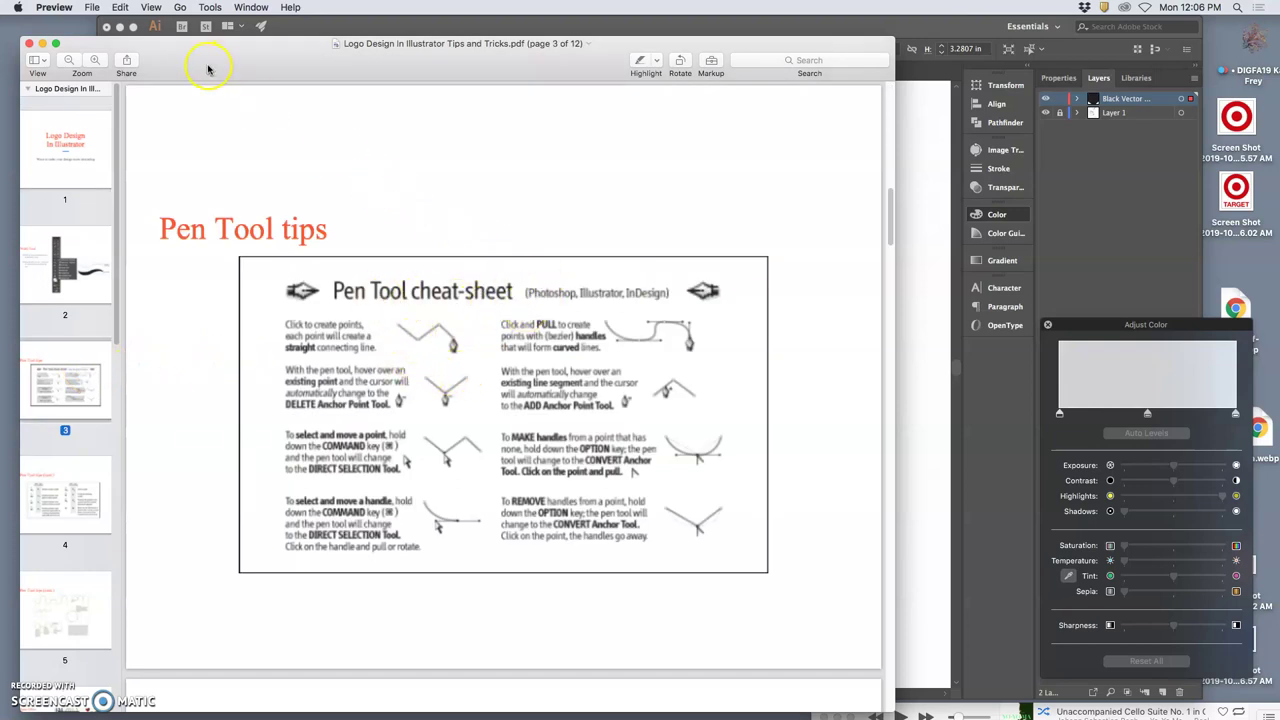
{"action": "left_click_drag", "start_coordinate": [208, 68], "coordinate": [190, 47]}
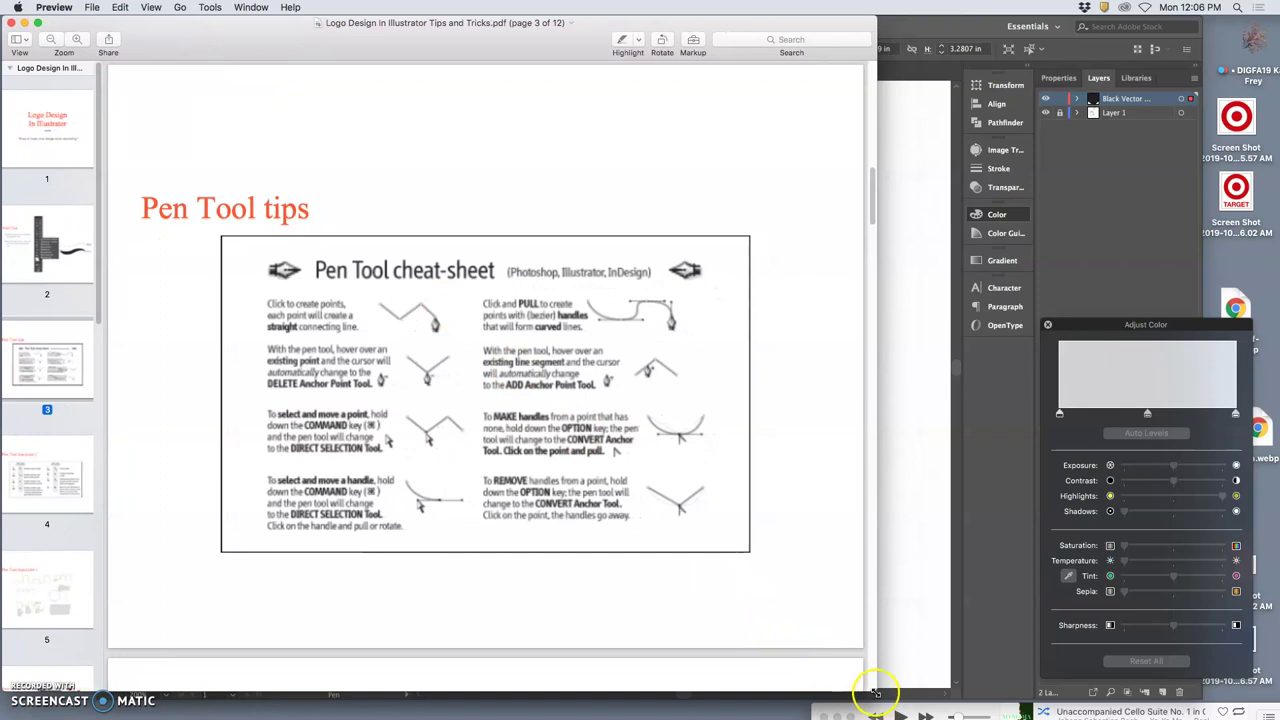
{"action": "left_click_drag", "start_coordinate": [874, 692], "coordinate": [1274, 718]}
{"action": "scroll", "coordinate": [675, 470], "scroll_direction": "up", "scroll_amount": 3}
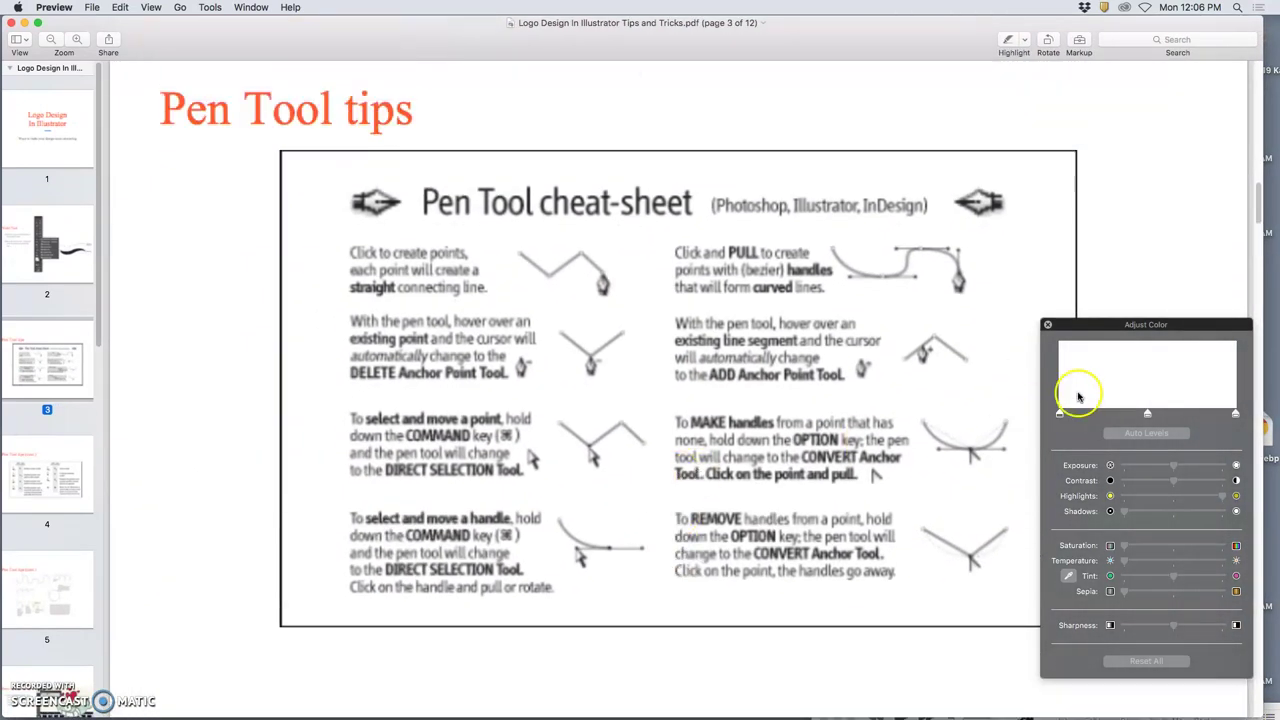
{"action": "left_click", "coordinate": [1047, 324]}
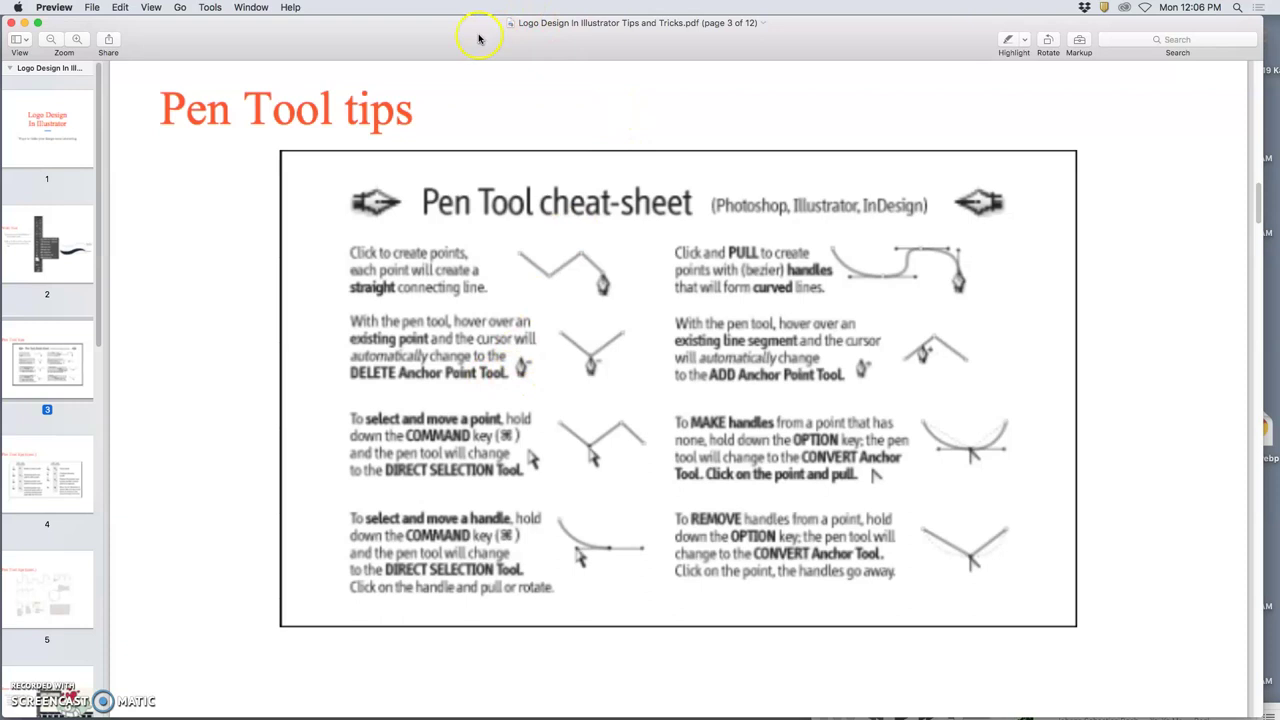
{"action": "left_click", "coordinate": [24, 23]}
{"action": "left_click", "coordinate": [488, 126]}
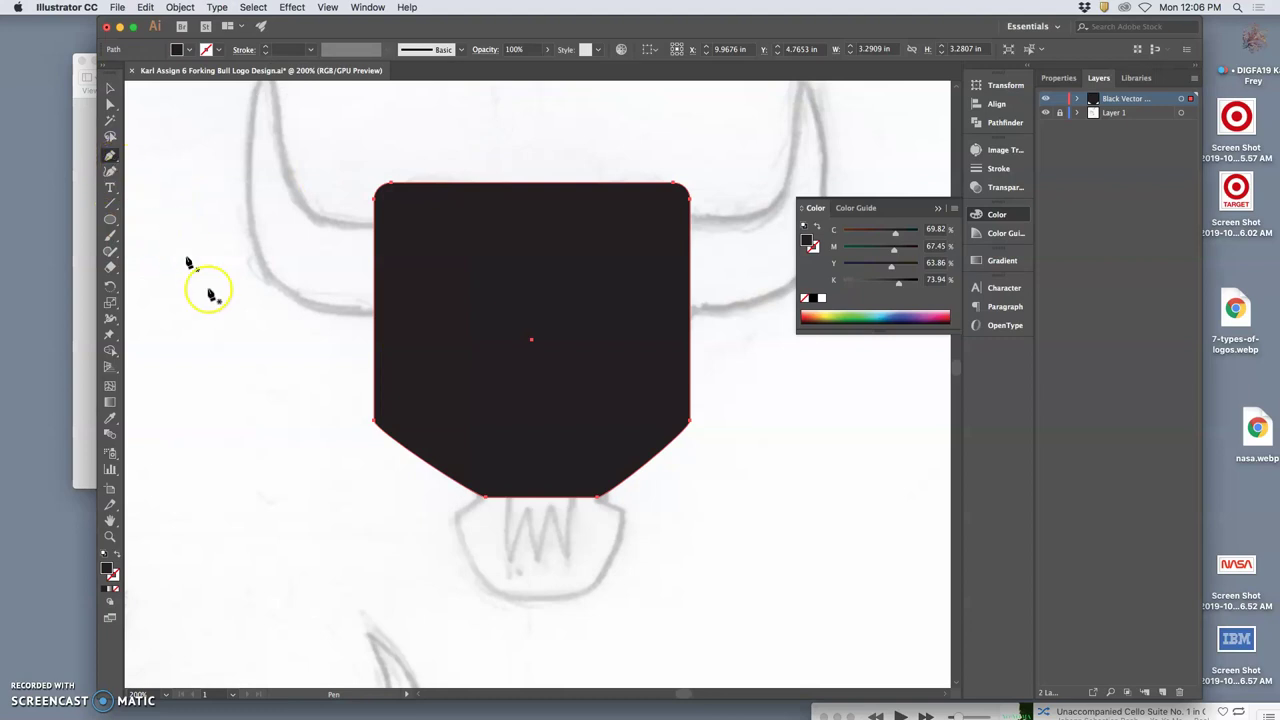
{"action": "left_click", "coordinate": [252, 533]}
{"action": "left_click", "coordinate": [401, 589]}
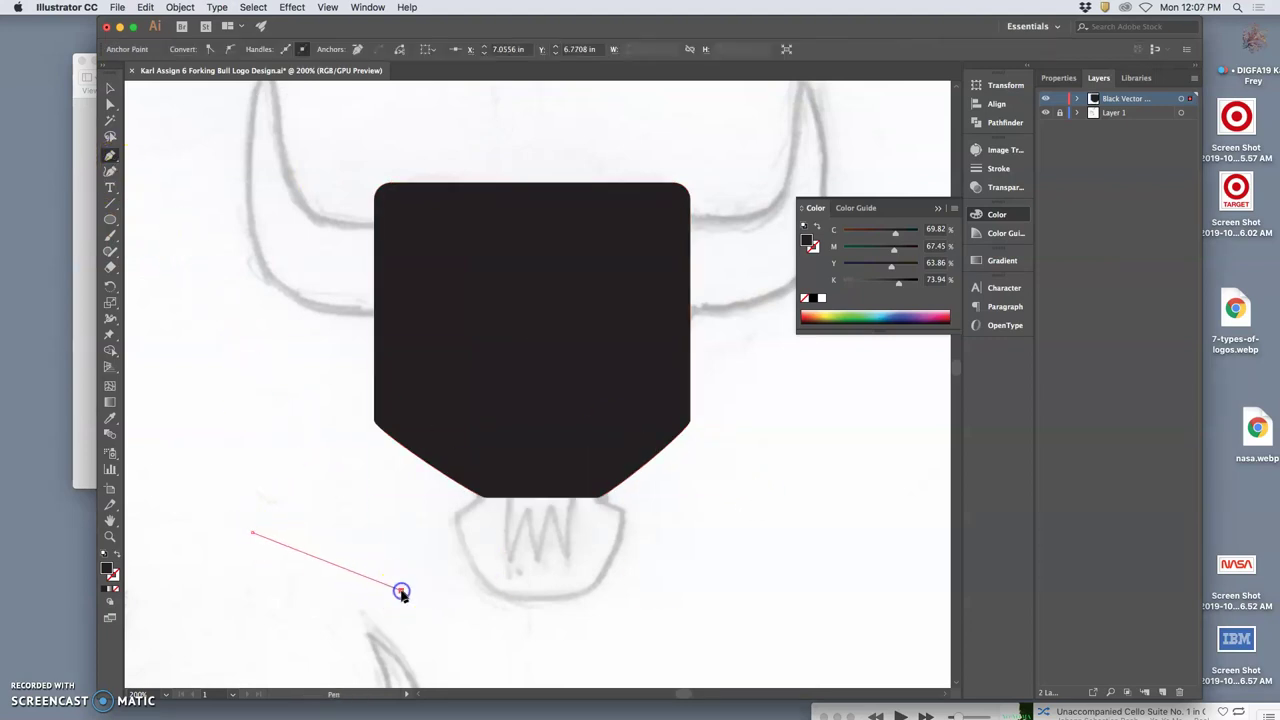
{"action": "left_click", "coordinate": [535, 551]}
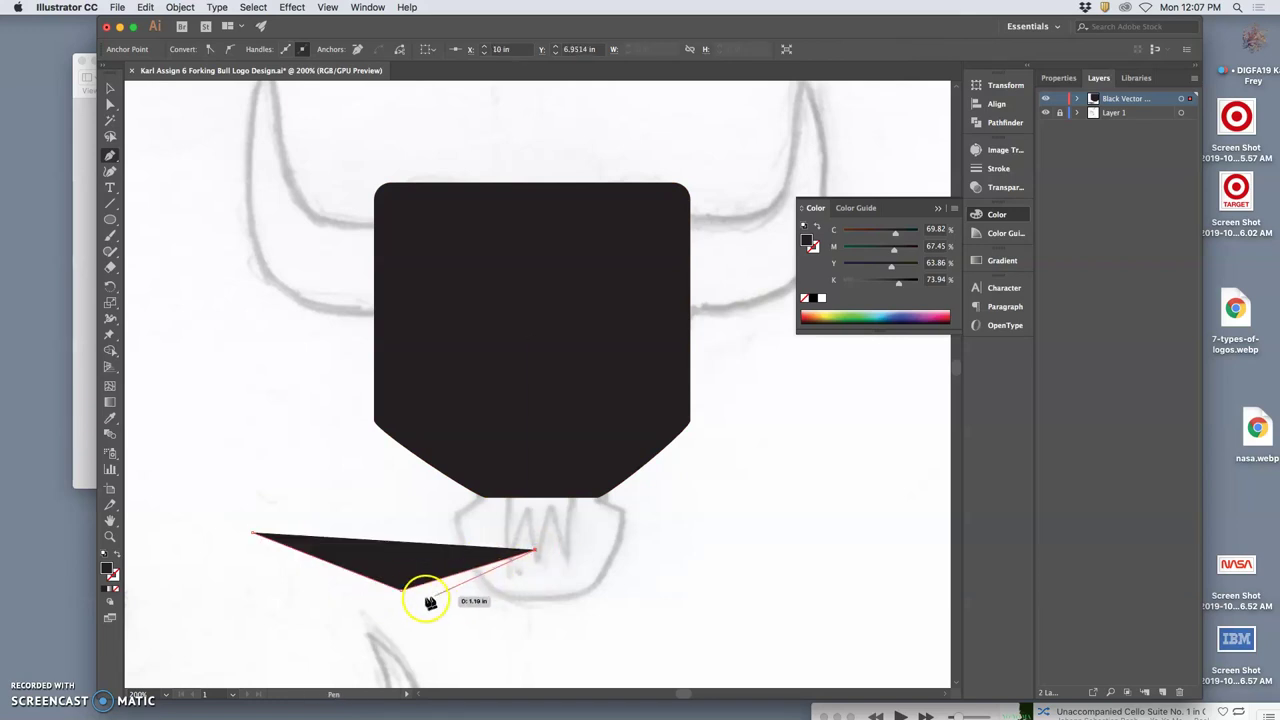
{"action": "left_click", "coordinate": [598, 579]}
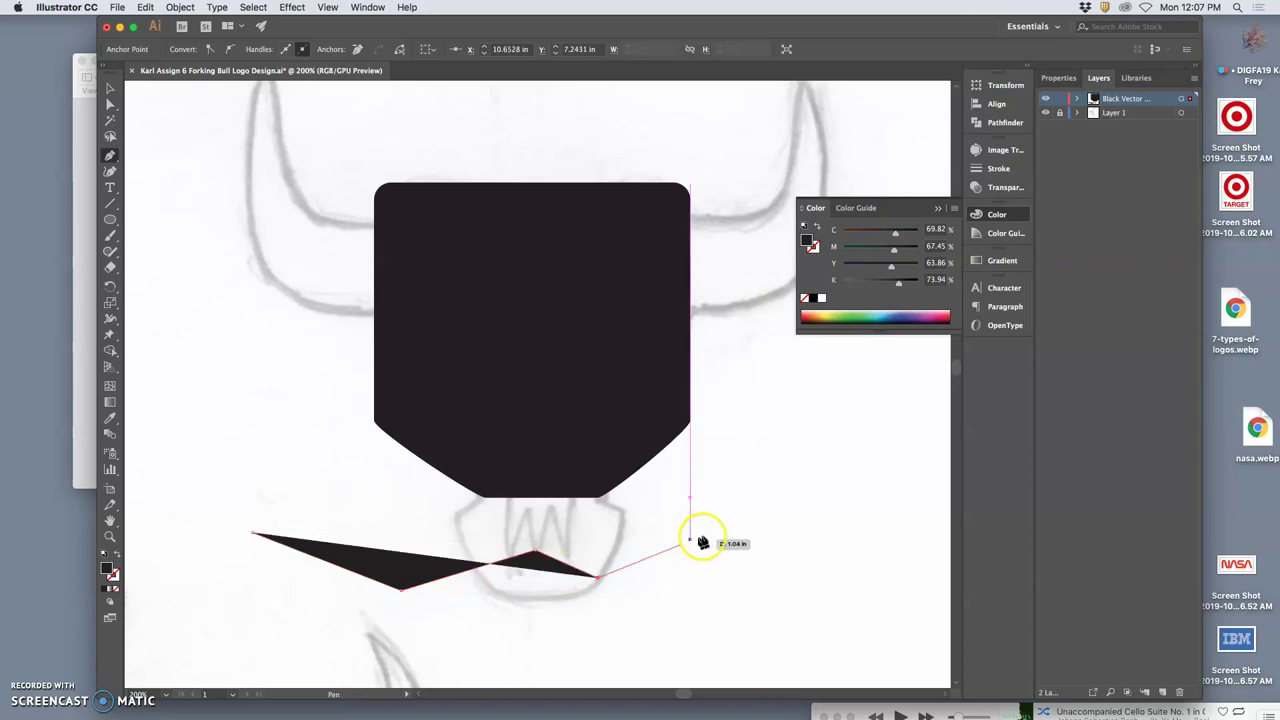
{"action": "left_click", "coordinate": [708, 533]}
{"action": "left_click", "coordinate": [807, 580]}
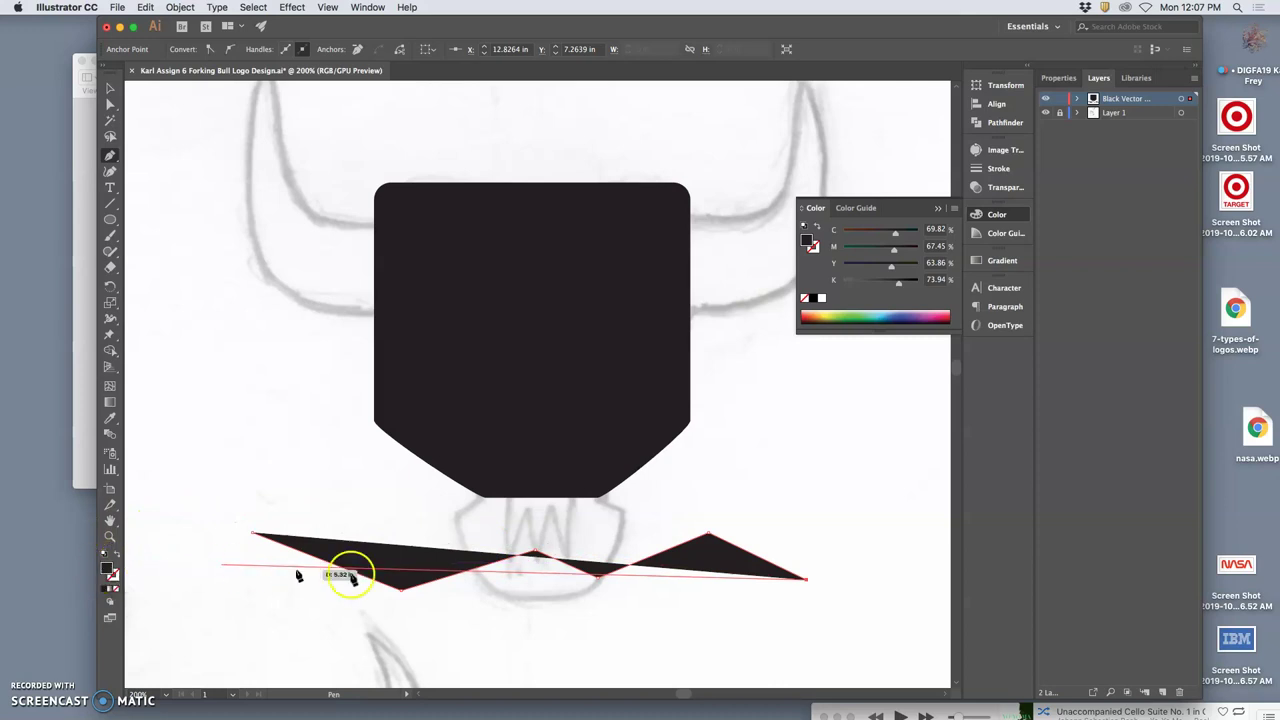
{"action": "left_click", "coordinate": [862, 533]}
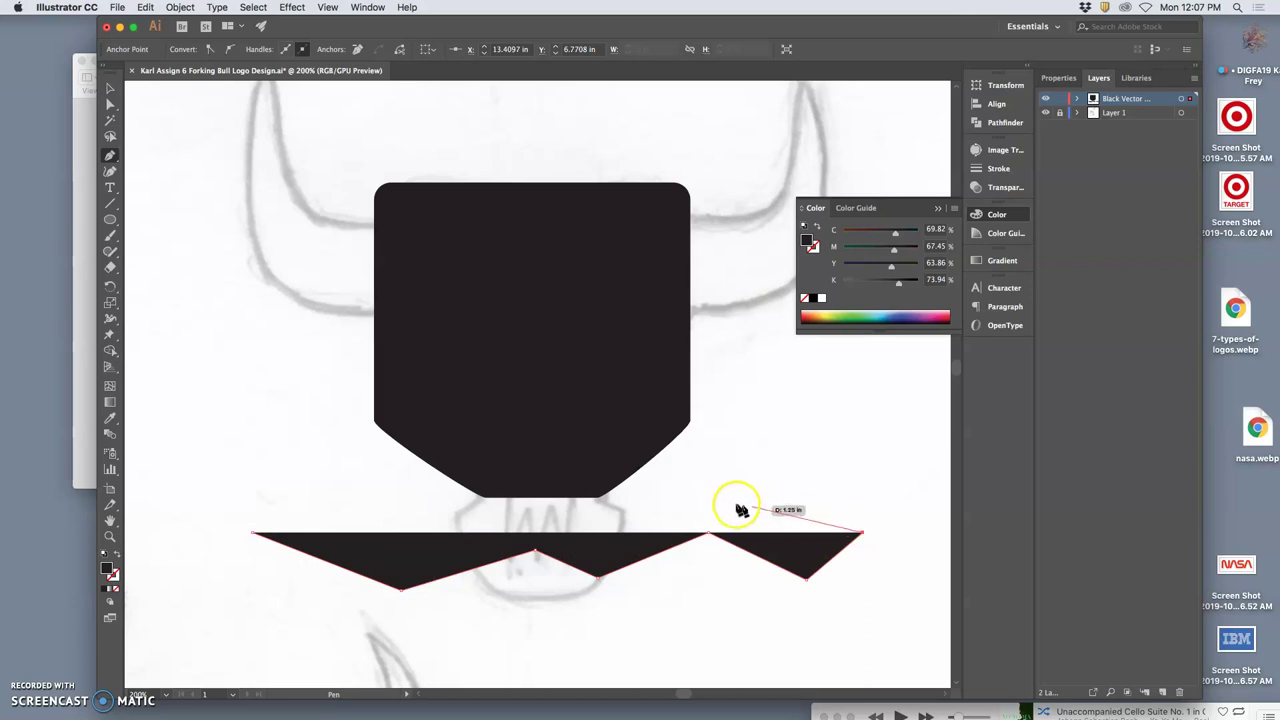
{"action": "left_click", "coordinate": [700, 499]}
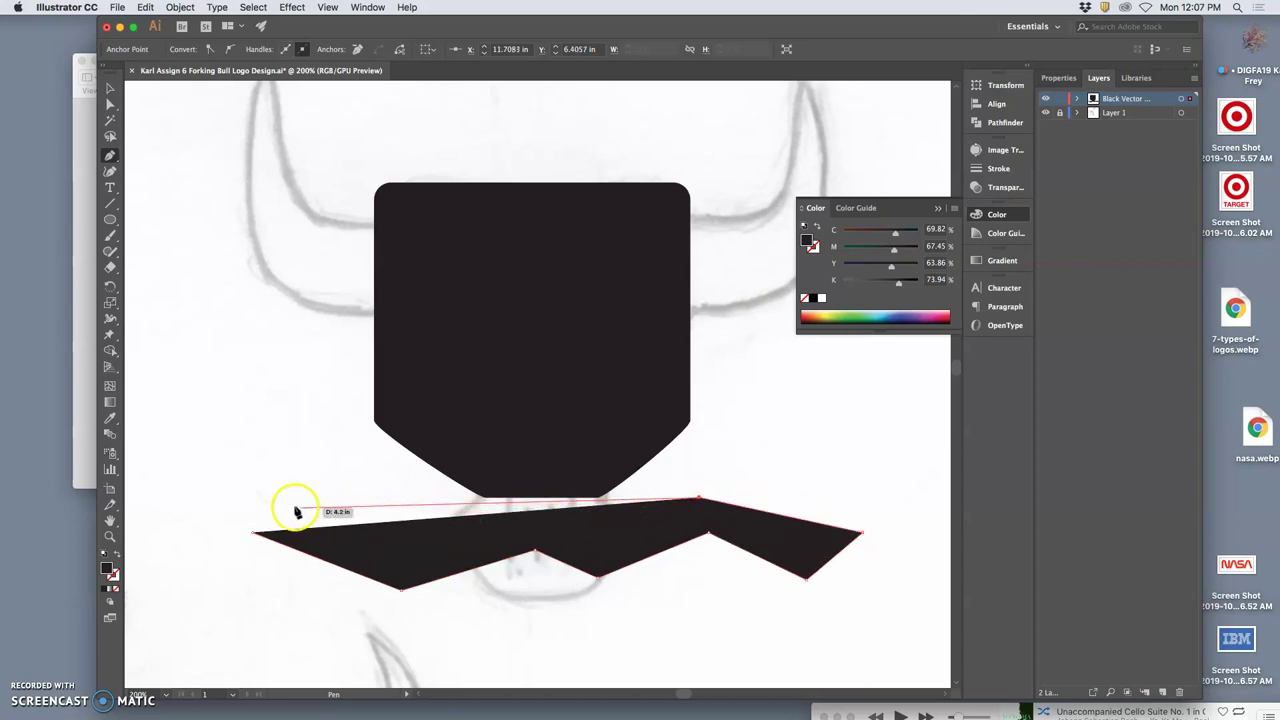
{"action": "left_click", "coordinate": [222, 474]}
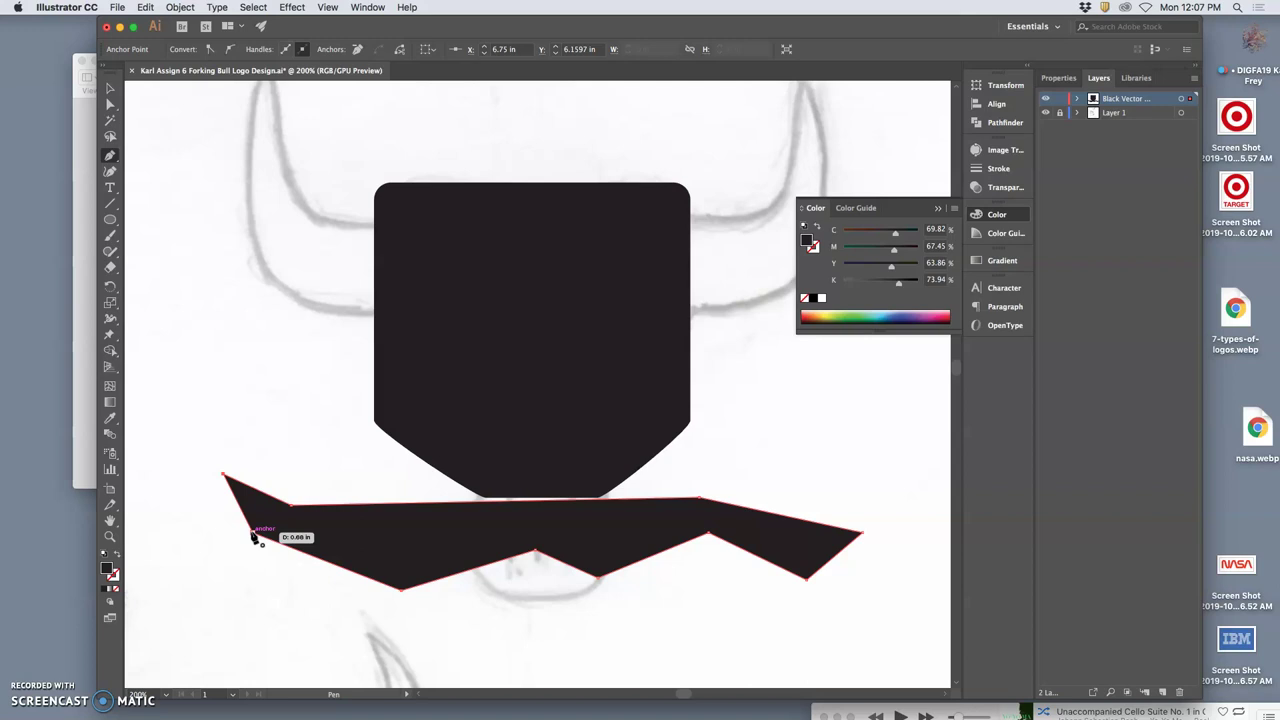
{"action": "left_click", "coordinate": [252, 534]}
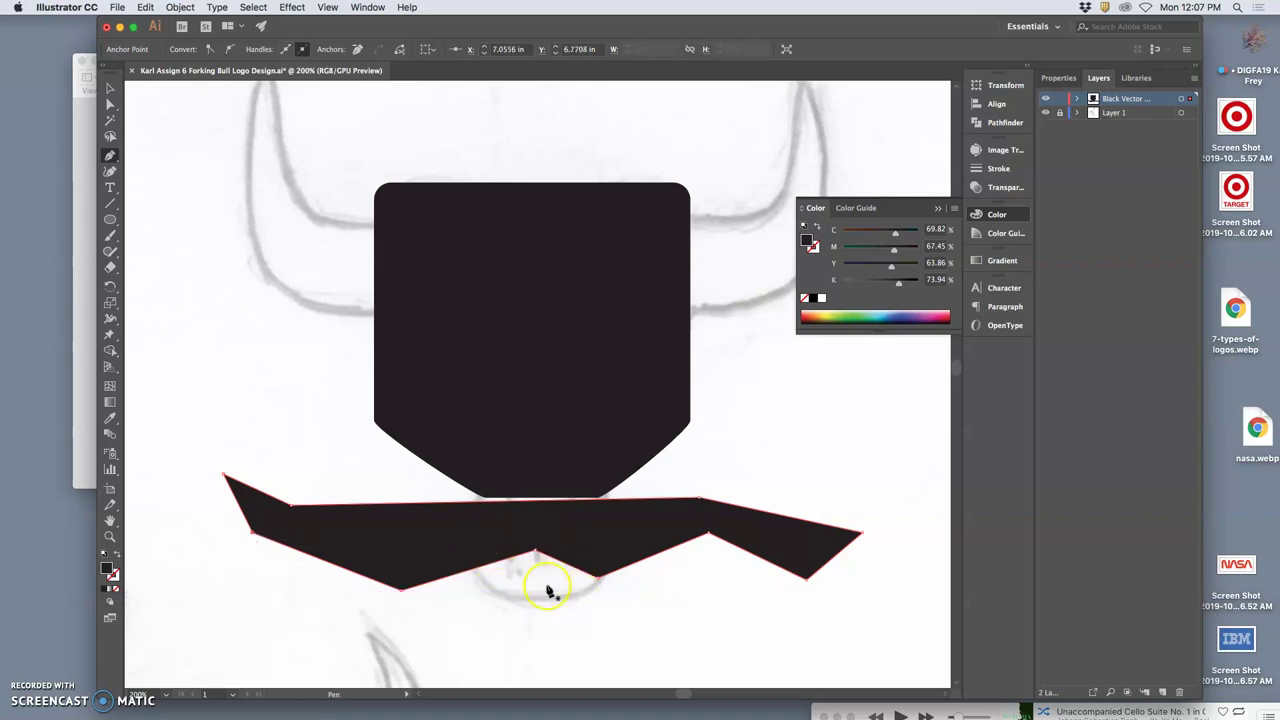
{"action": "key", "text": "super+z"}
{"action": "key", "text": "super+z"}
{"action": "key", "text": "super+z"}
{"action": "key", "text": "super+z"}
{"action": "key", "text": "super+z"}
{"action": "key", "text": "super+z"}
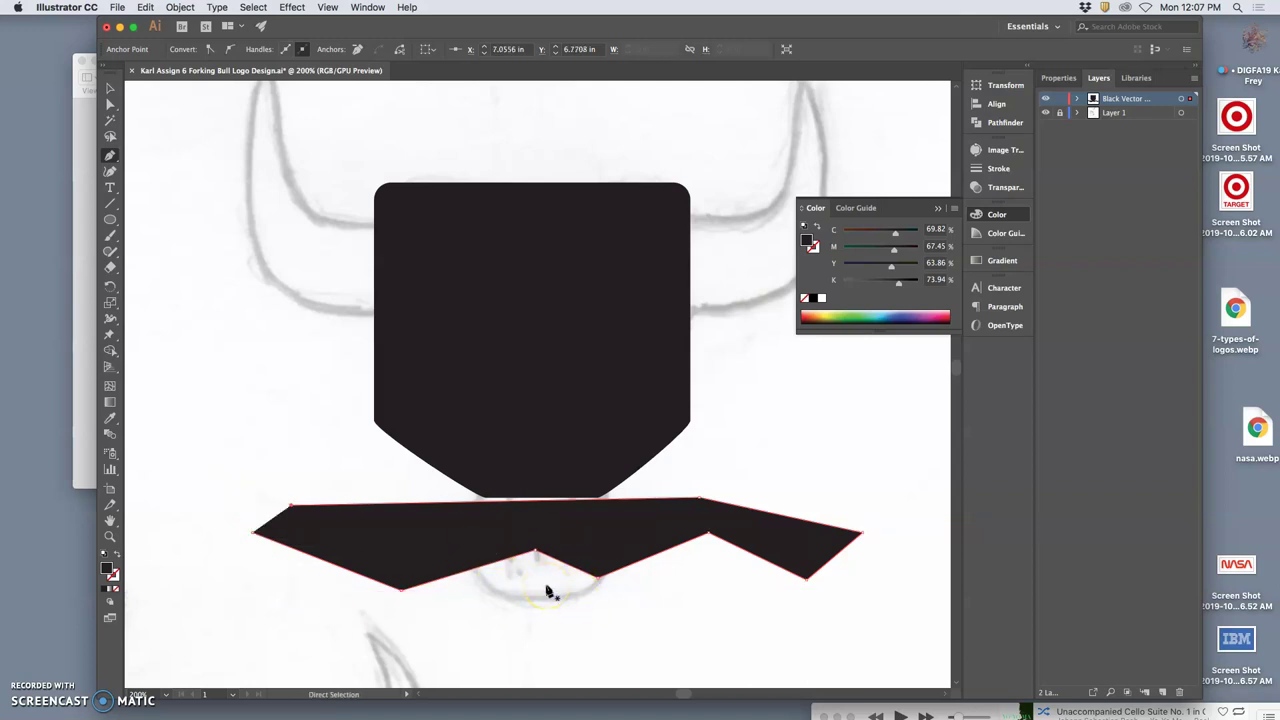
{"action": "key", "text": "super+z"}
{"action": "key", "text": "super+z"}
{"action": "key", "text": "super+z"}
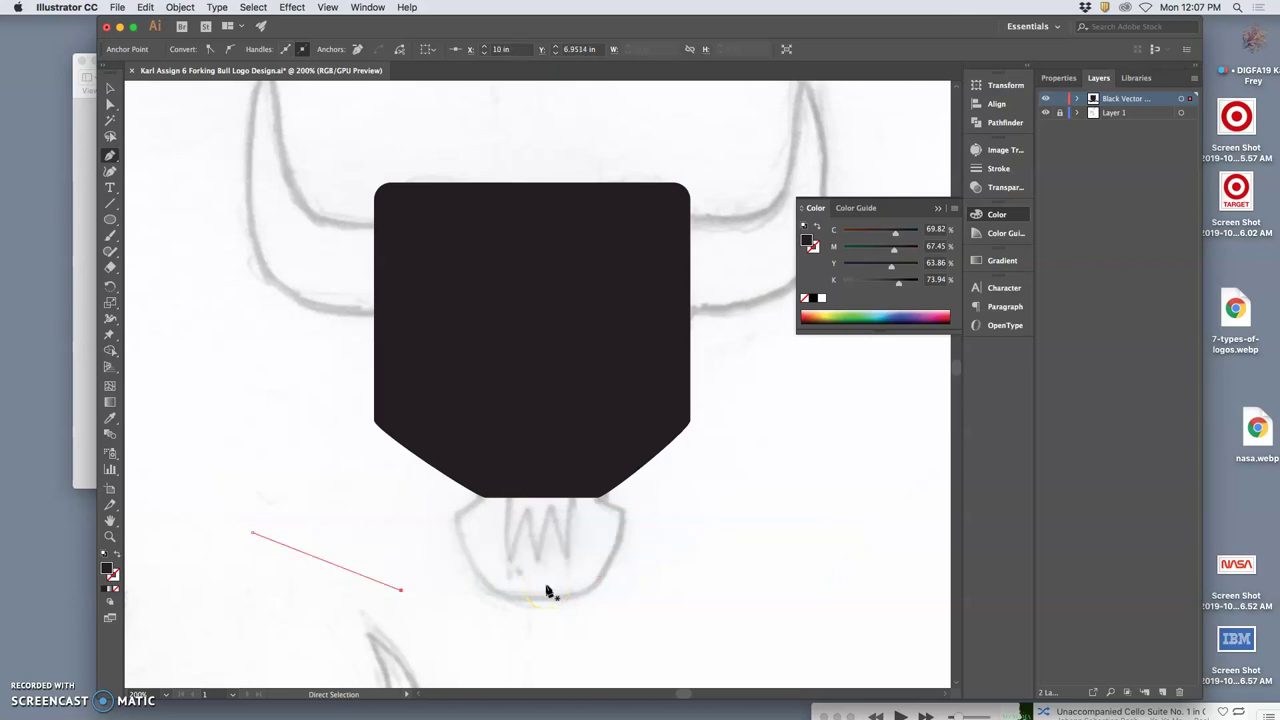
{"action": "key", "text": "super+z"}
{"action": "mouse_move", "coordinate": [650, 700]}
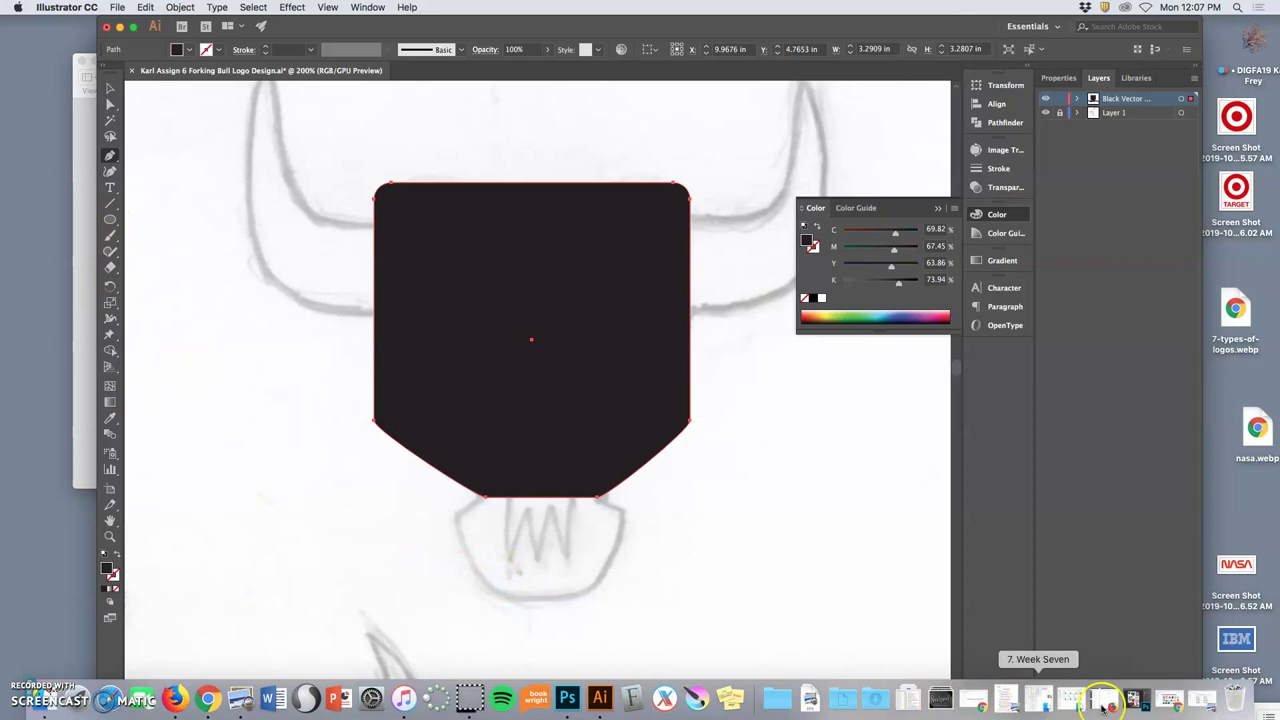
Step: Restore the tips PDF, then pen-draw a six-point zigzag below the head shape
{"action": "left_click", "coordinate": [1137, 698]}
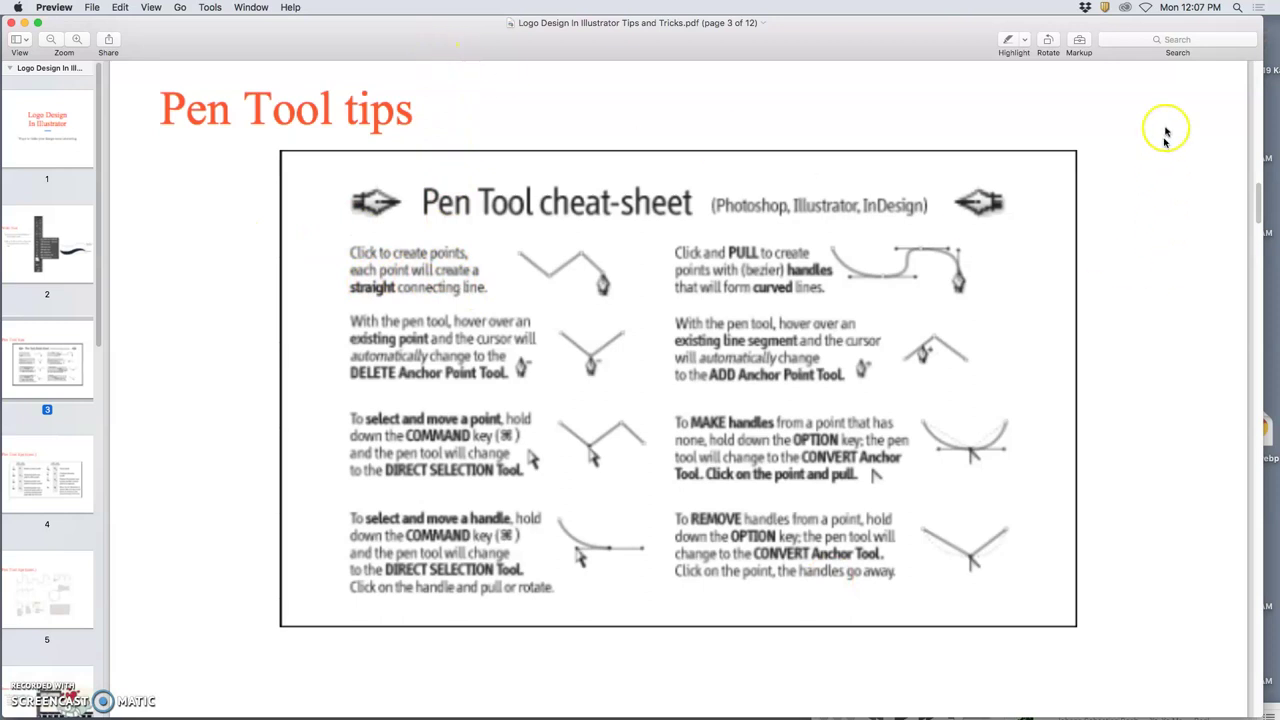
{"action": "double_click", "coordinate": [1192, 28]}
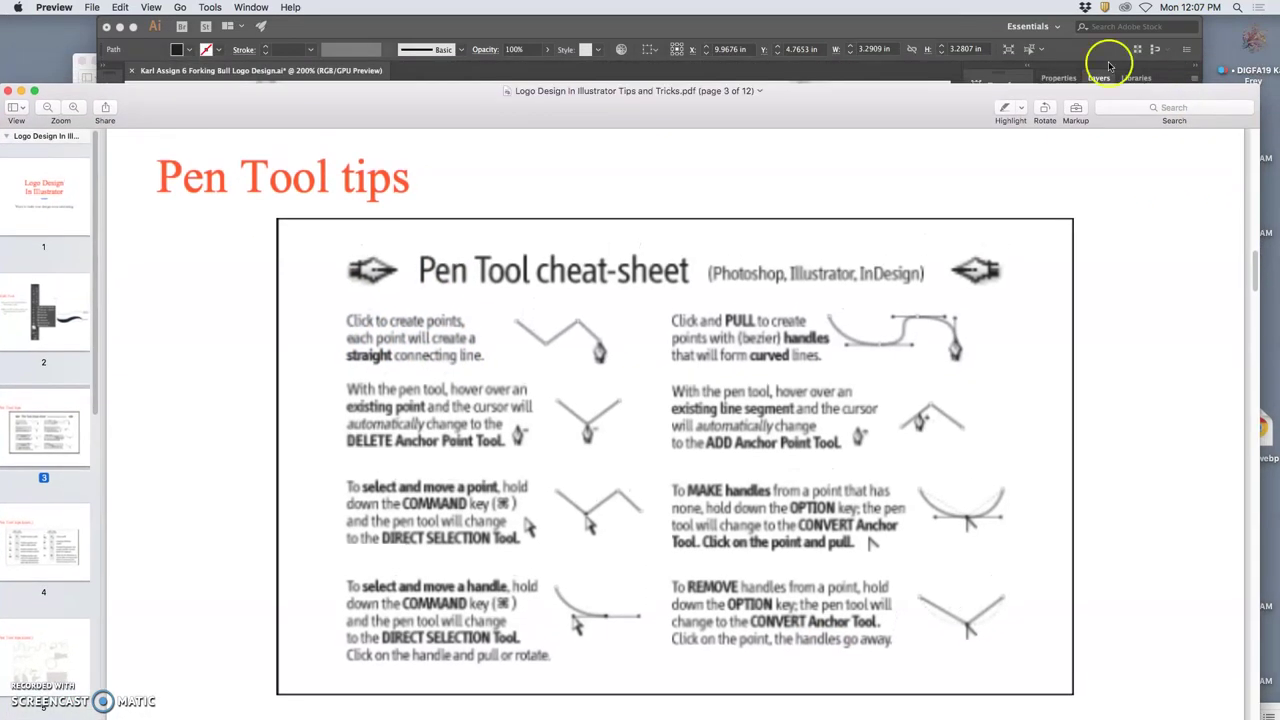
{"action": "left_click", "coordinate": [952, 30]}
{"action": "left_click", "coordinate": [340, 545]}
{"action": "left_click", "coordinate": [412, 590]}
{"action": "left_click", "coordinate": [548, 566]}
{"action": "left_click", "coordinate": [616, 617]}
{"action": "left_click", "coordinate": [682, 578]}
{"action": "left_click", "coordinate": [768, 624]}
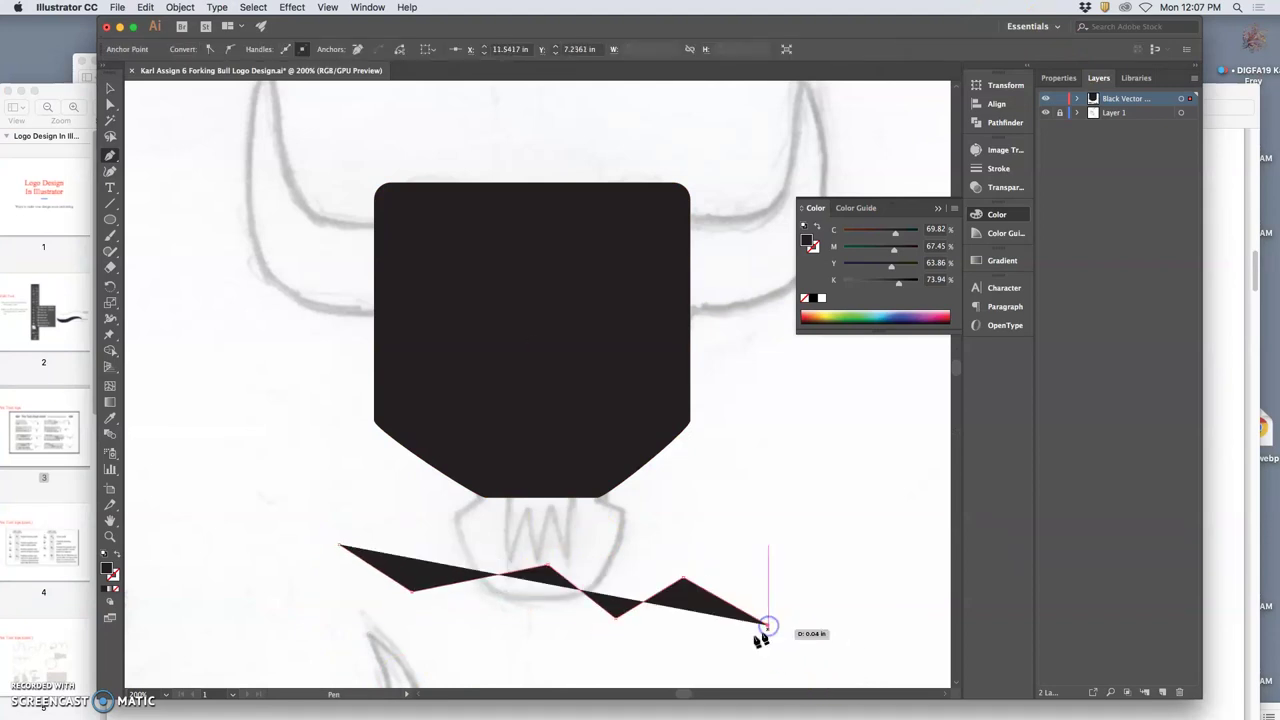
Step: Delete two anchors from the zigzag, leaving a thin sliver, and bring the tips PDF forward
{"action": "left_click", "coordinate": [51, 378]}
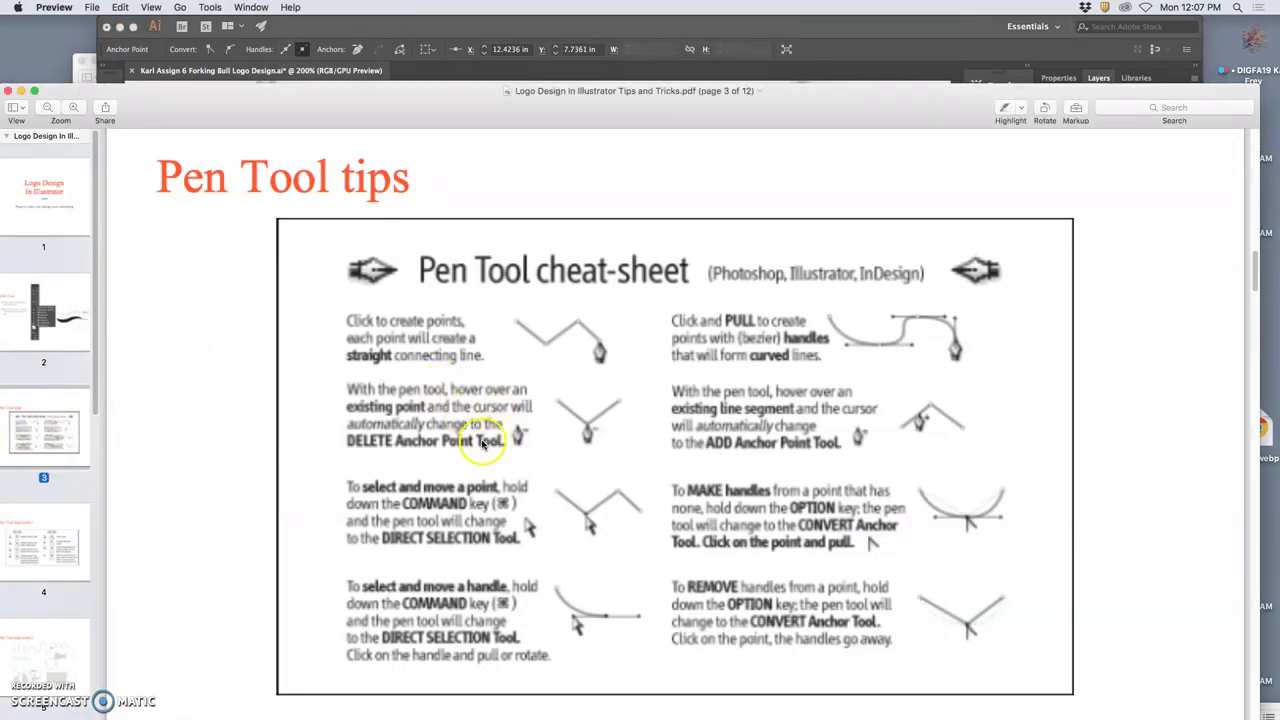
{"action": "left_click", "coordinate": [591, 29]}
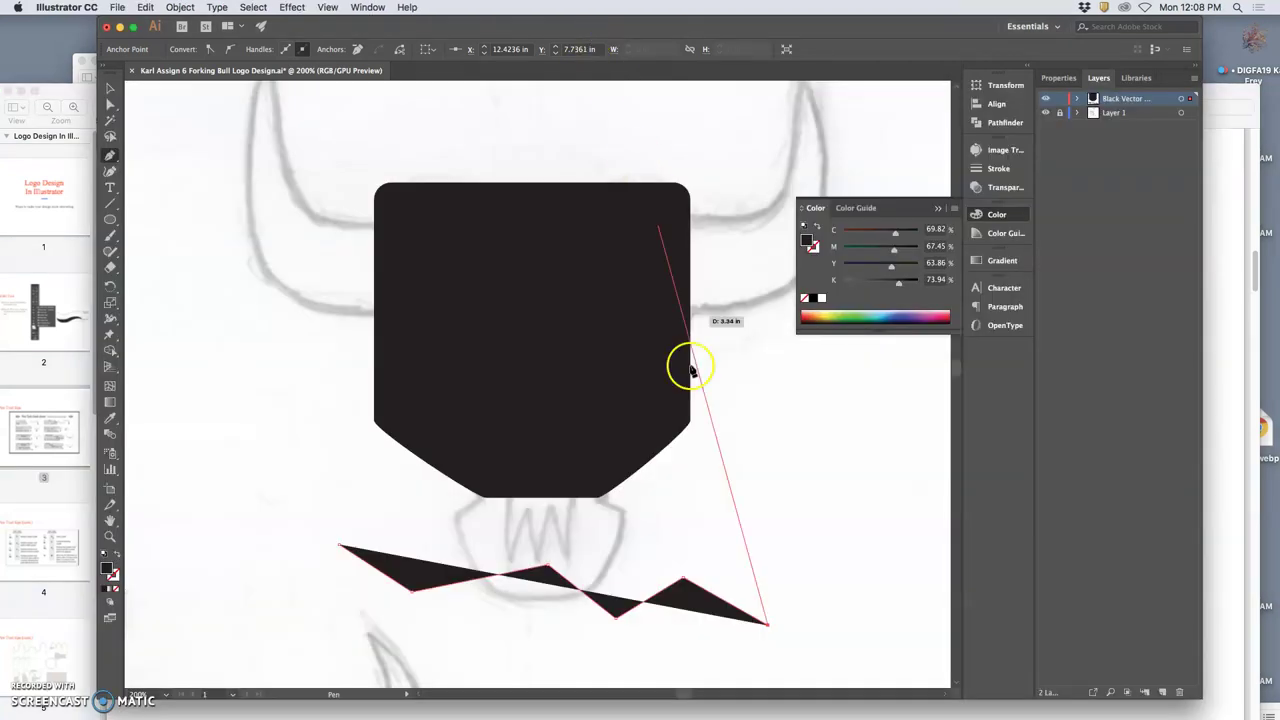
{"action": "left_click", "coordinate": [685, 580]}
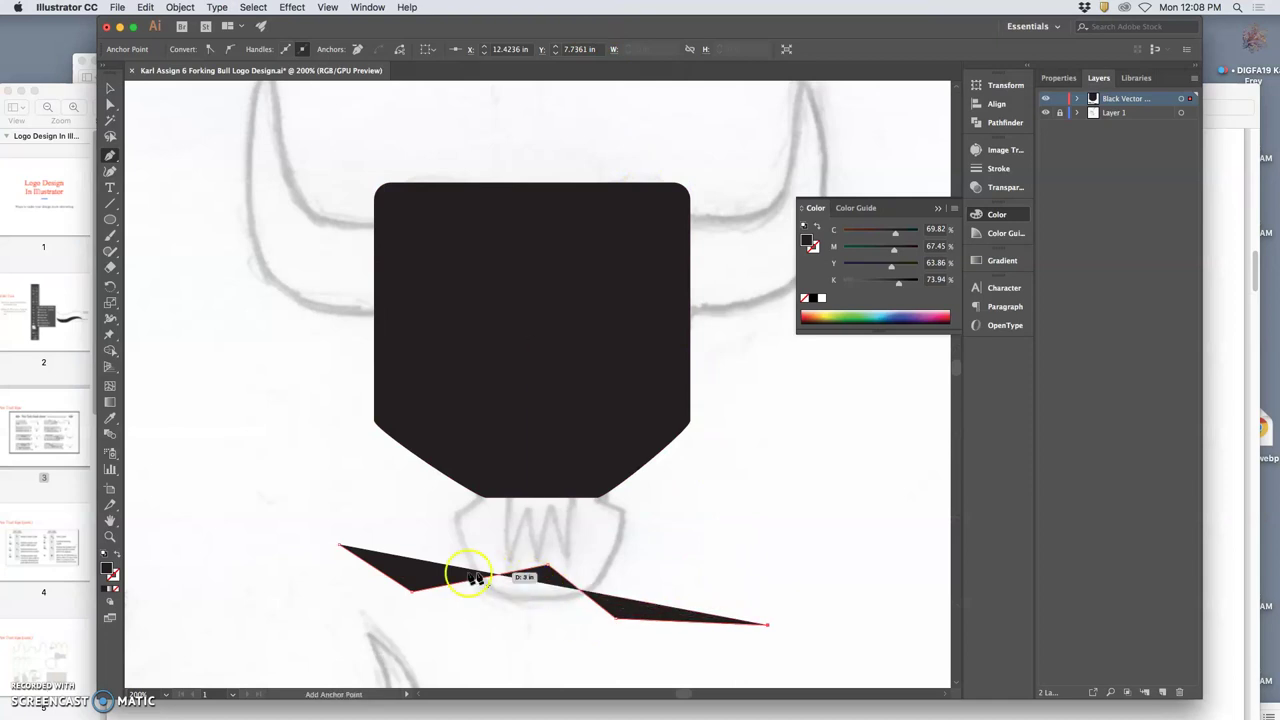
{"action": "left_click", "coordinate": [413, 598]}
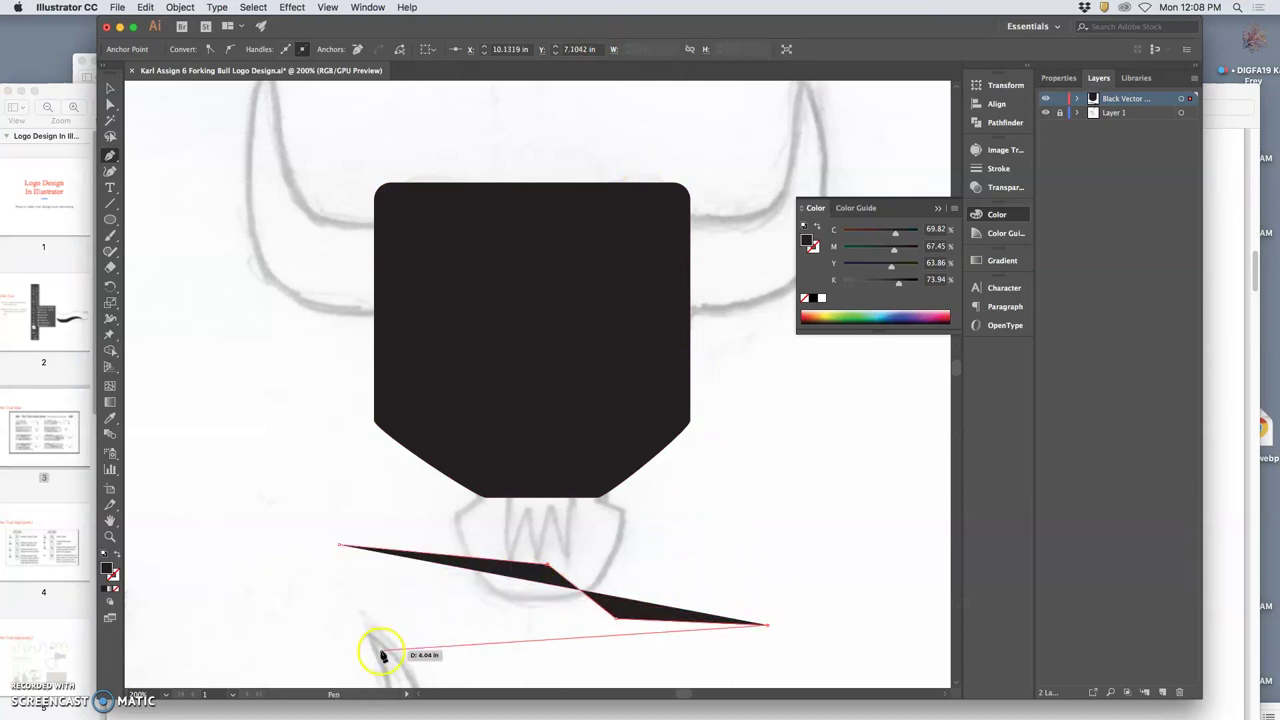
{"action": "left_click", "coordinate": [63, 93]}
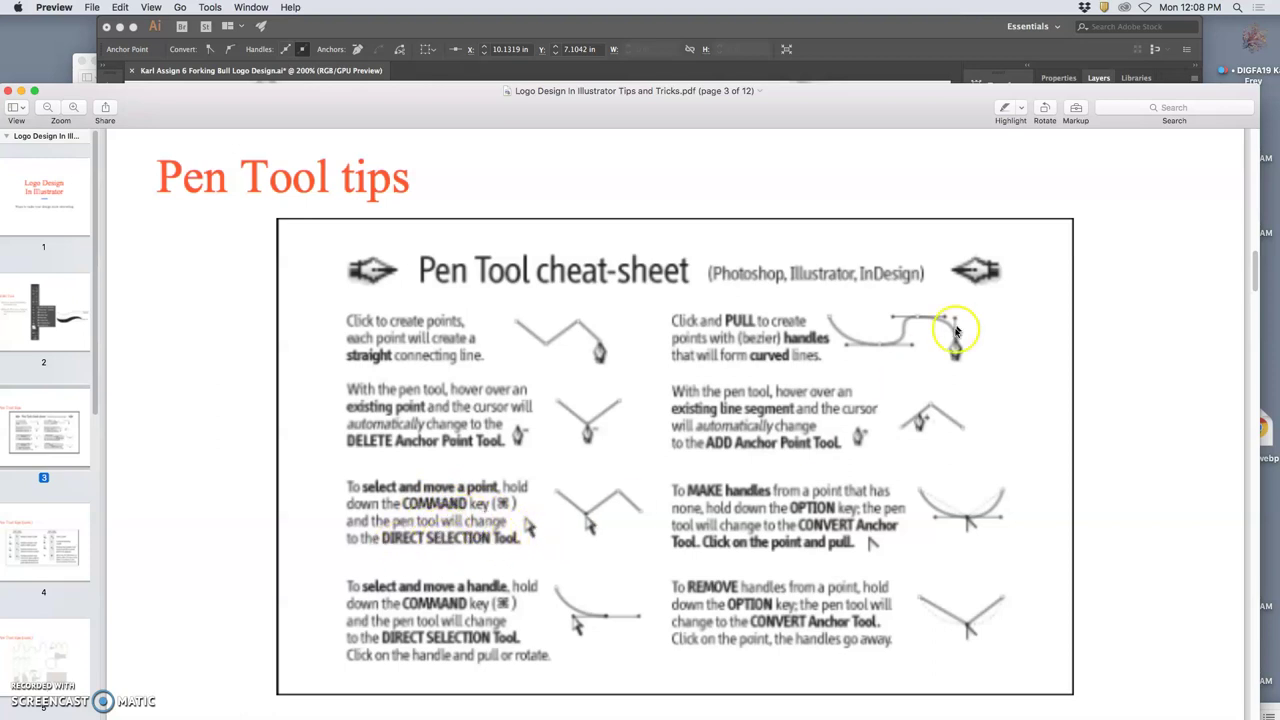
Step: Drag the lower sliver's anchors with Direct Selection into a broad four-sided wedge under the muzzle
{"action": "left_click", "coordinate": [936, 28]}
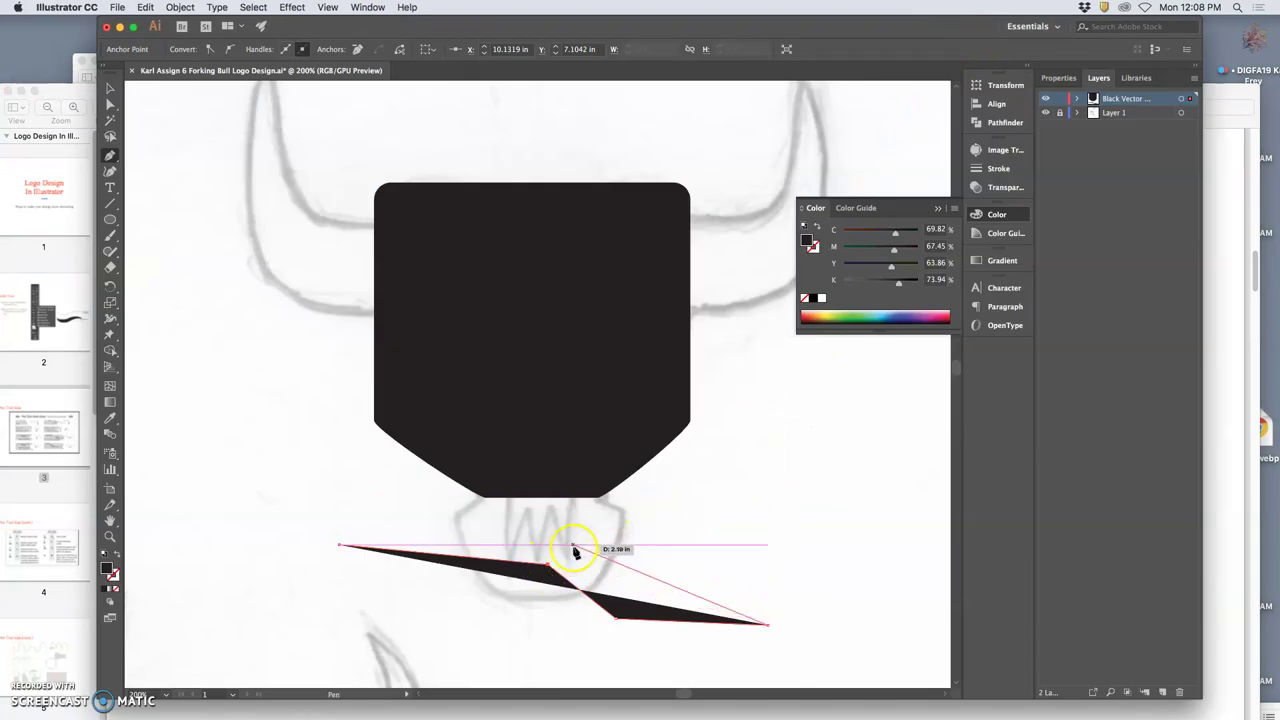
{"action": "key", "text": "super"}
{"action": "left_click_drag", "start_coordinate": [548, 565], "coordinate": [560, 529]}
{"action": "left_click", "coordinate": [622, 620]}
{"action": "left_click_drag", "start_coordinate": [620, 623], "coordinate": [673, 538]}
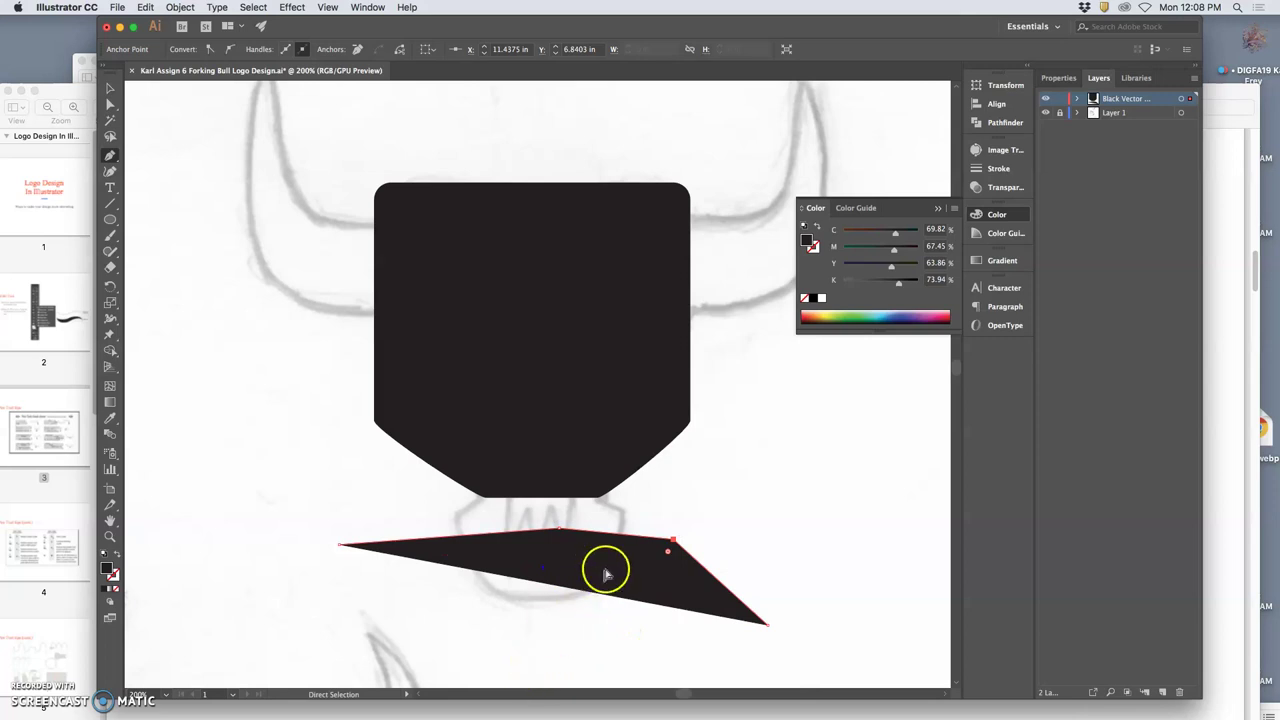
{"action": "left_click_drag", "start_coordinate": [767, 625], "coordinate": [662, 631]}
{"action": "left_click", "coordinate": [672, 539]}
{"action": "left_click_drag", "start_coordinate": [673, 539], "coordinate": [630, 554]}
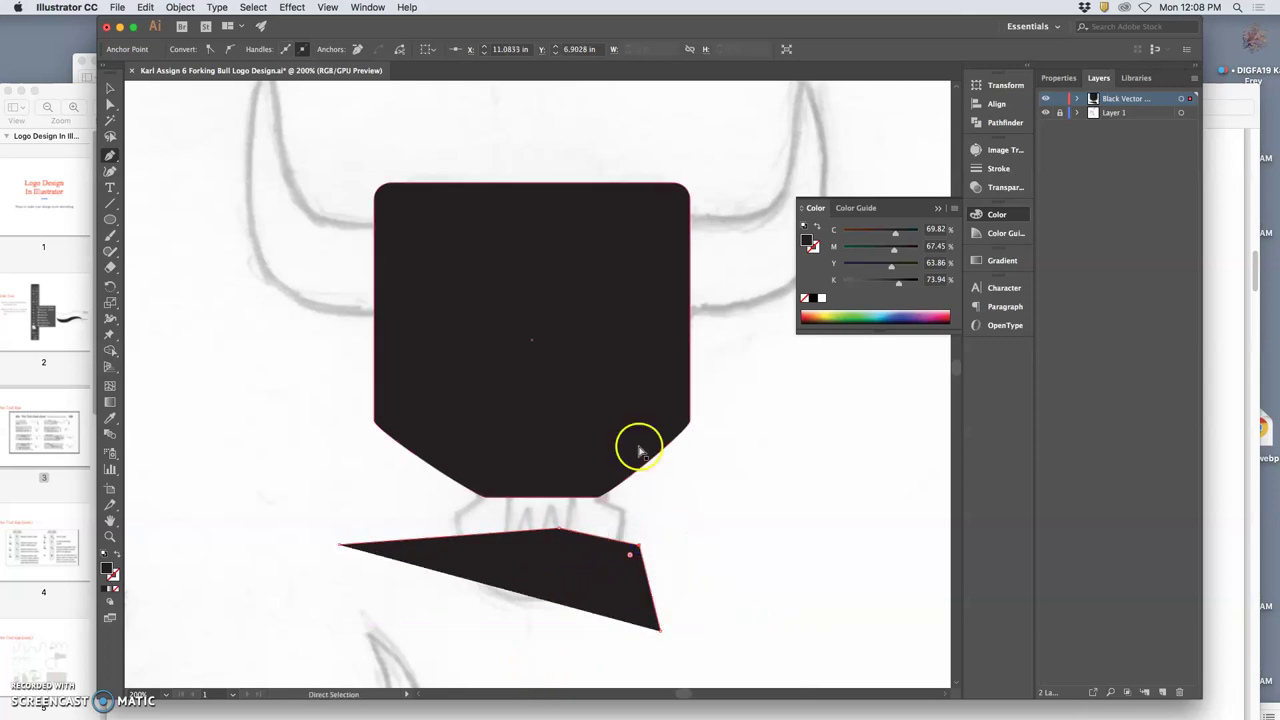
Step: Select the head shape, try stretching its lower-right corner, then bring the tips PDF forward
{"action": "left_click", "coordinate": [637, 440]}
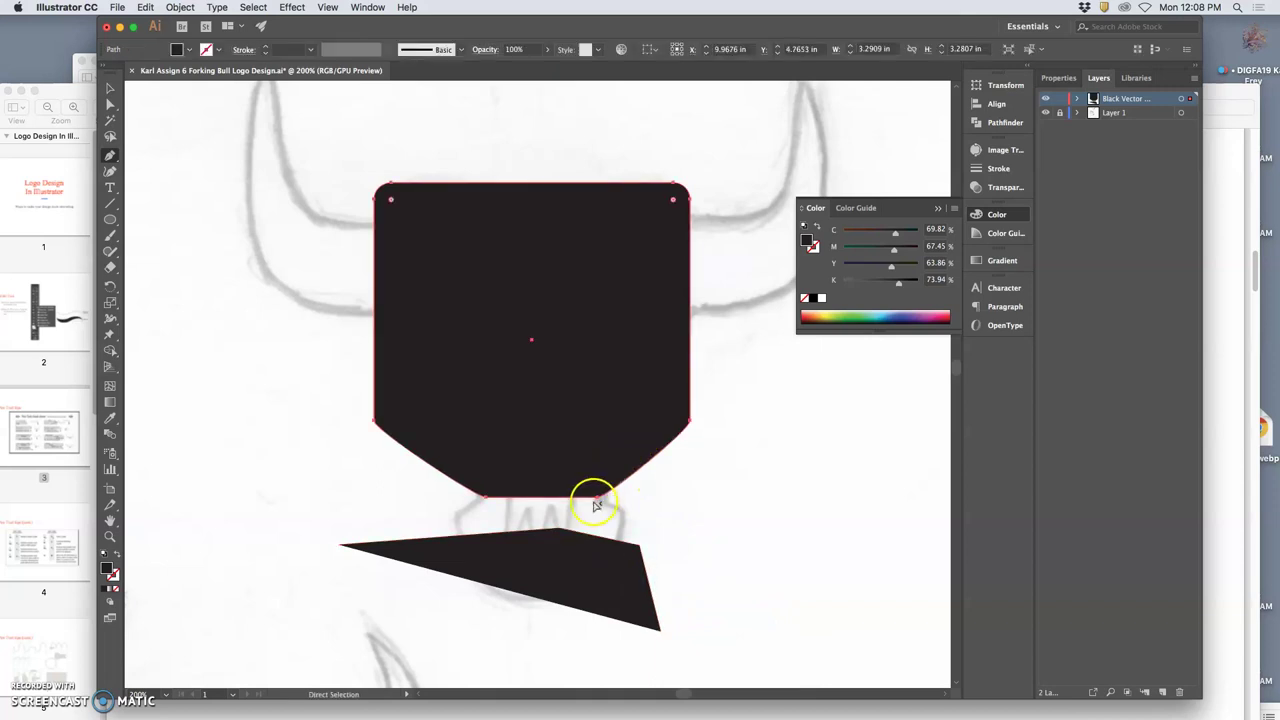
{"action": "mouse_move", "coordinate": [597, 500]}
{"action": "left_mouse_down"}
{"action": "mouse_move", "coordinate": [606, 509]}
{"action": "mouse_move", "coordinate": [598, 500]}
{"action": "left_mouse_up"}
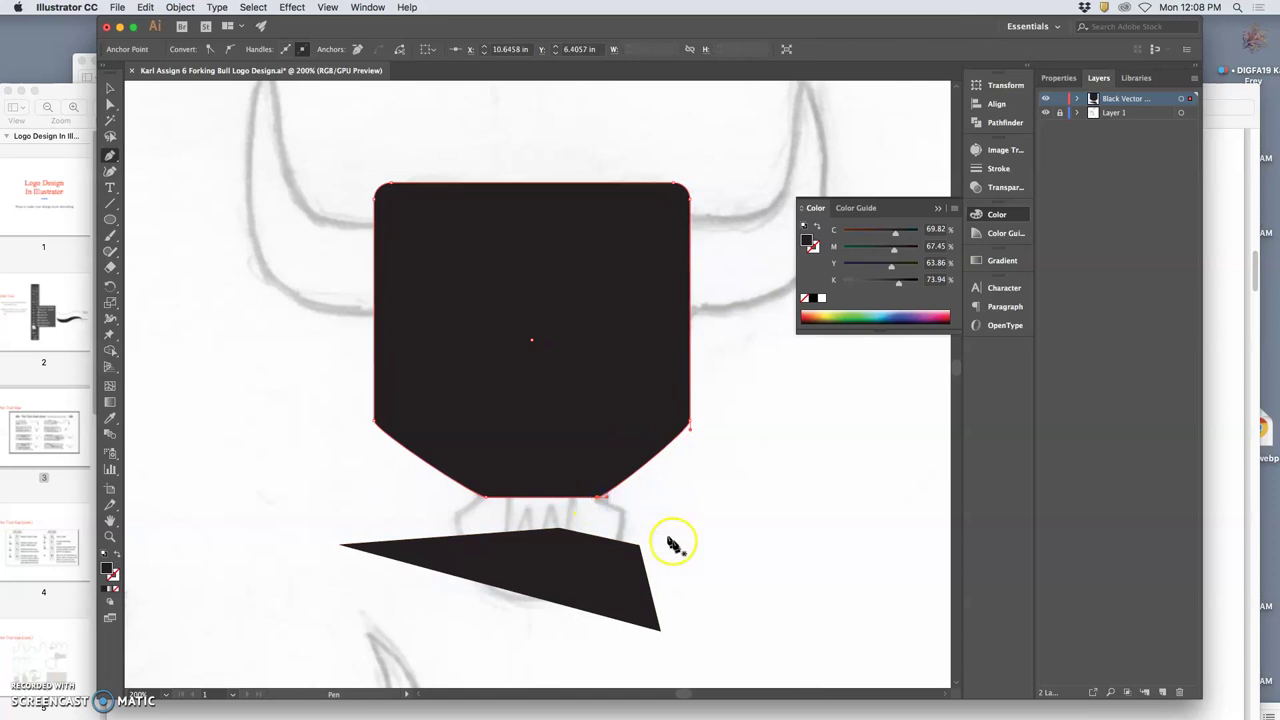
{"action": "left_click", "coordinate": [48, 370]}
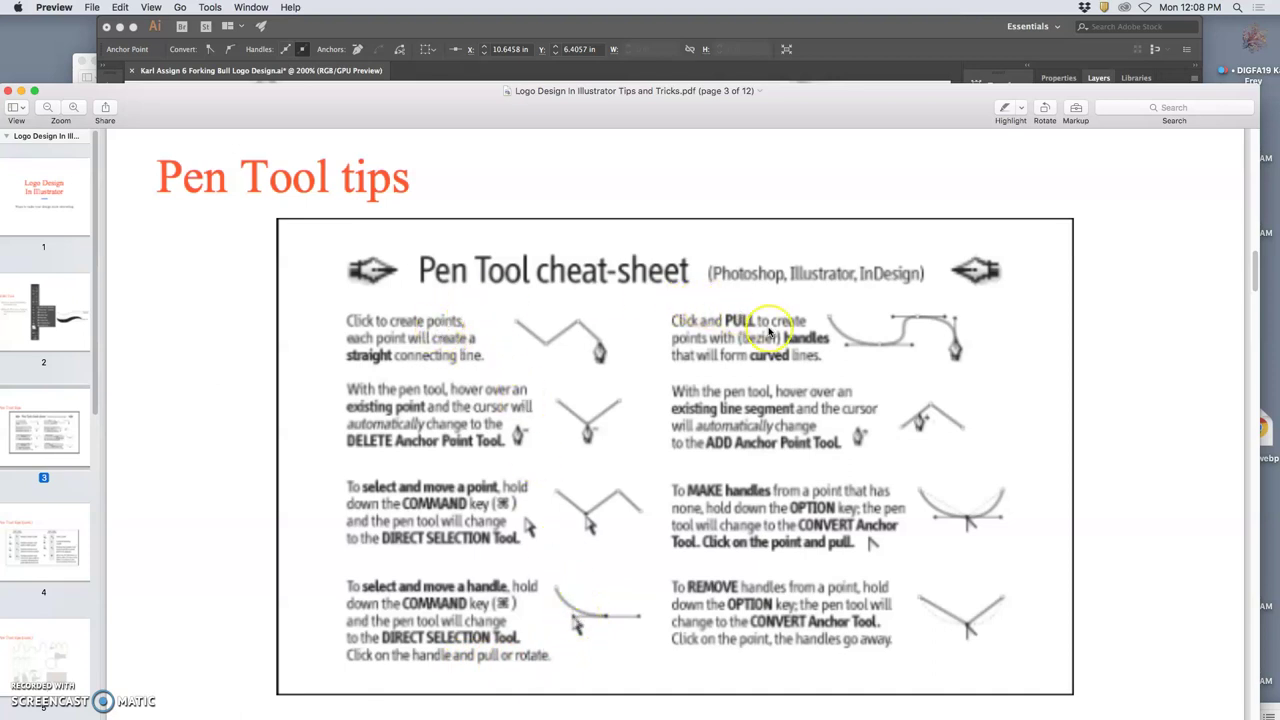
Step: Pen-click five anchors into an open zig-zag path right of the head, then check the tips PDF
{"action": "left_click", "coordinate": [503, 40]}
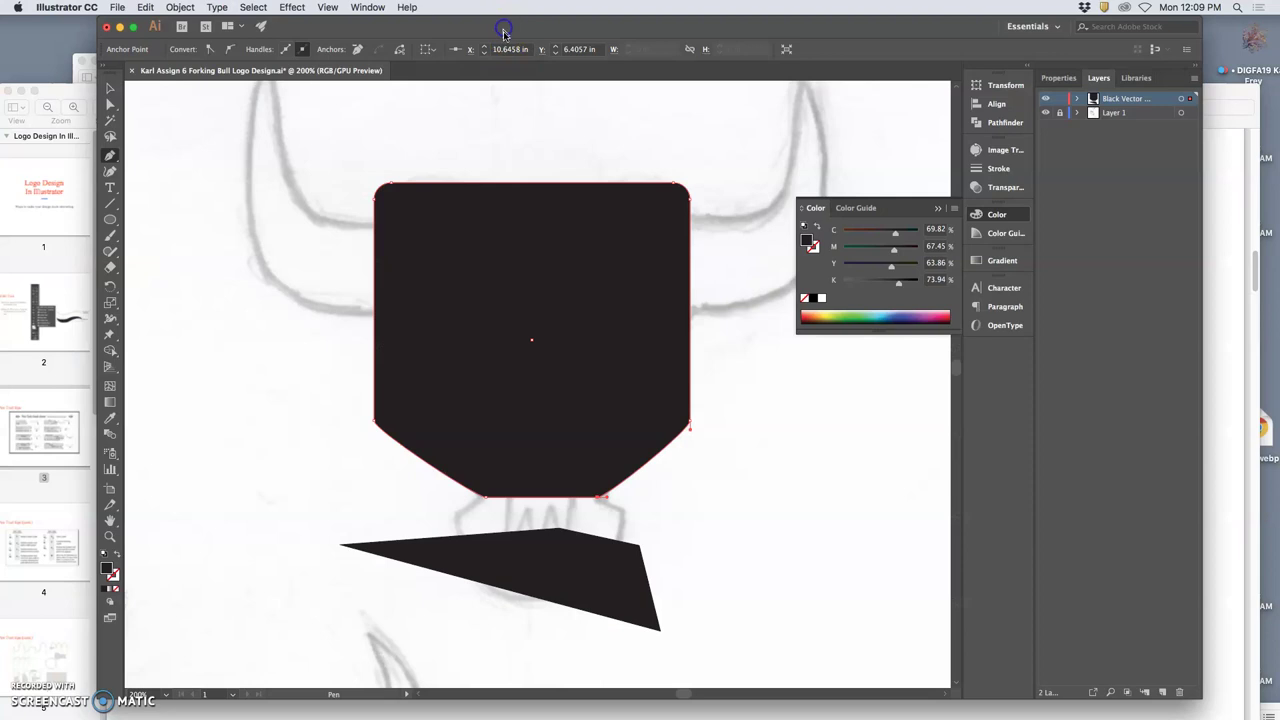
{"action": "left_click", "coordinate": [704, 493]}
{"action": "left_click", "coordinate": [752, 540]}
{"action": "left_click", "coordinate": [786, 472]}
{"action": "left_click", "coordinate": [820, 523]}
{"action": "left_click", "coordinate": [827, 613]}
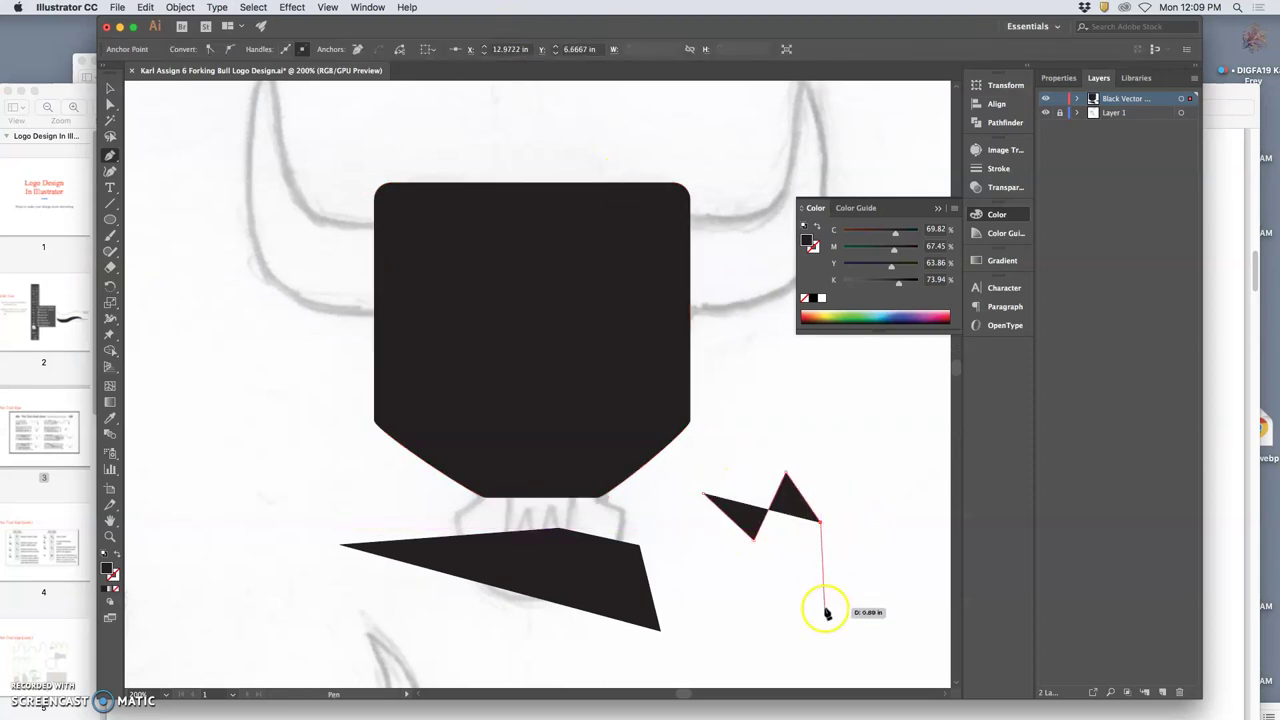
{"action": "left_click", "coordinate": [69, 92]}
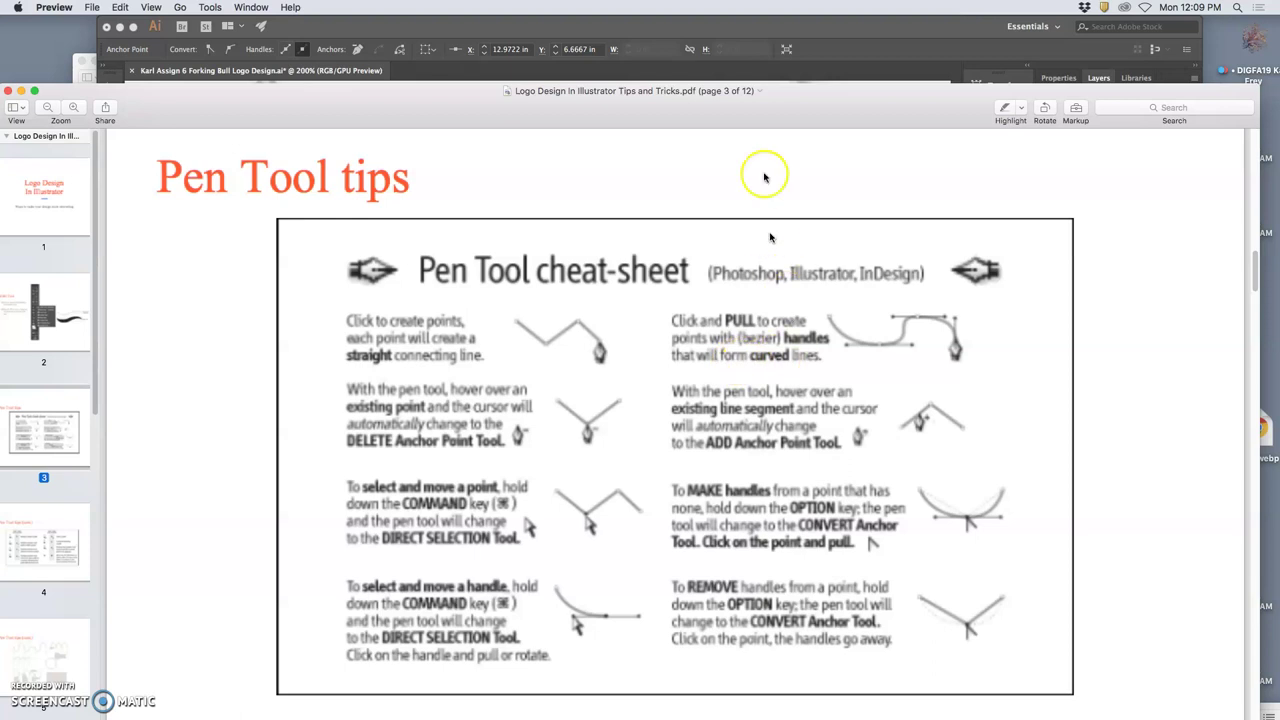
Step: Draw an open curved Pen path down the left side to shape a cheek
{"action": "left_click", "coordinate": [820, 31]}
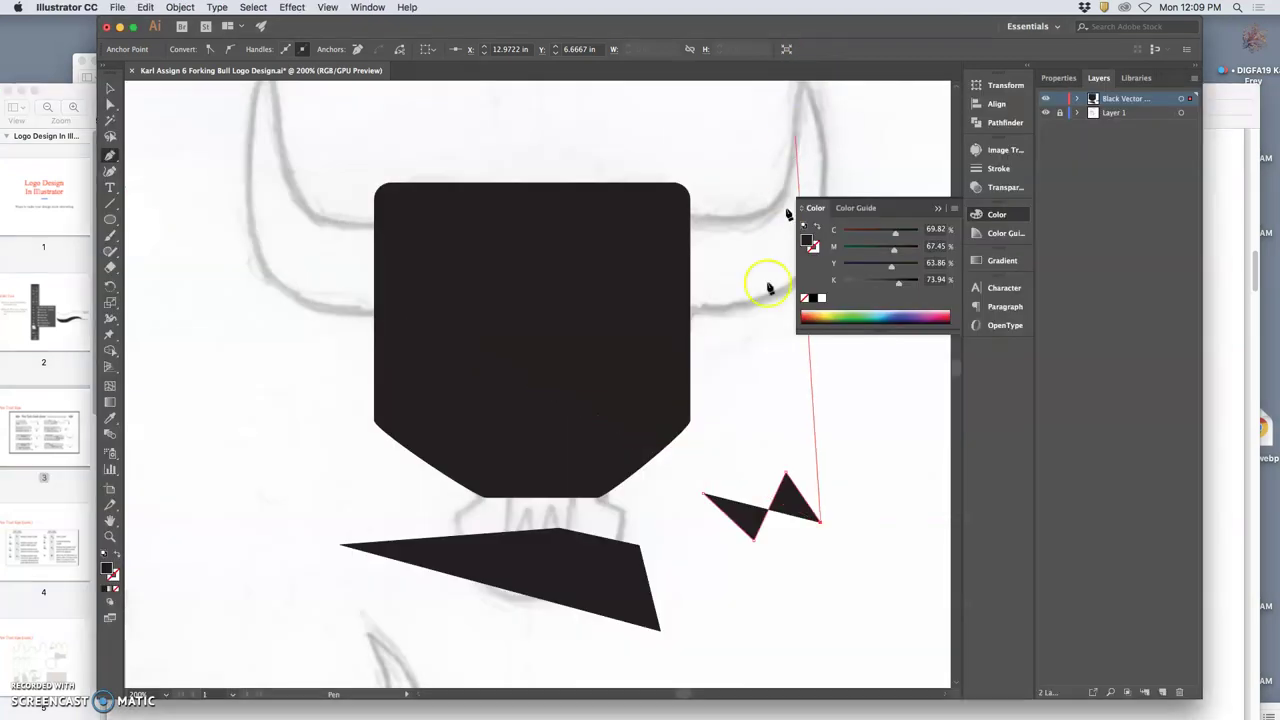
{"action": "left_click", "coordinate": [158, 340]}
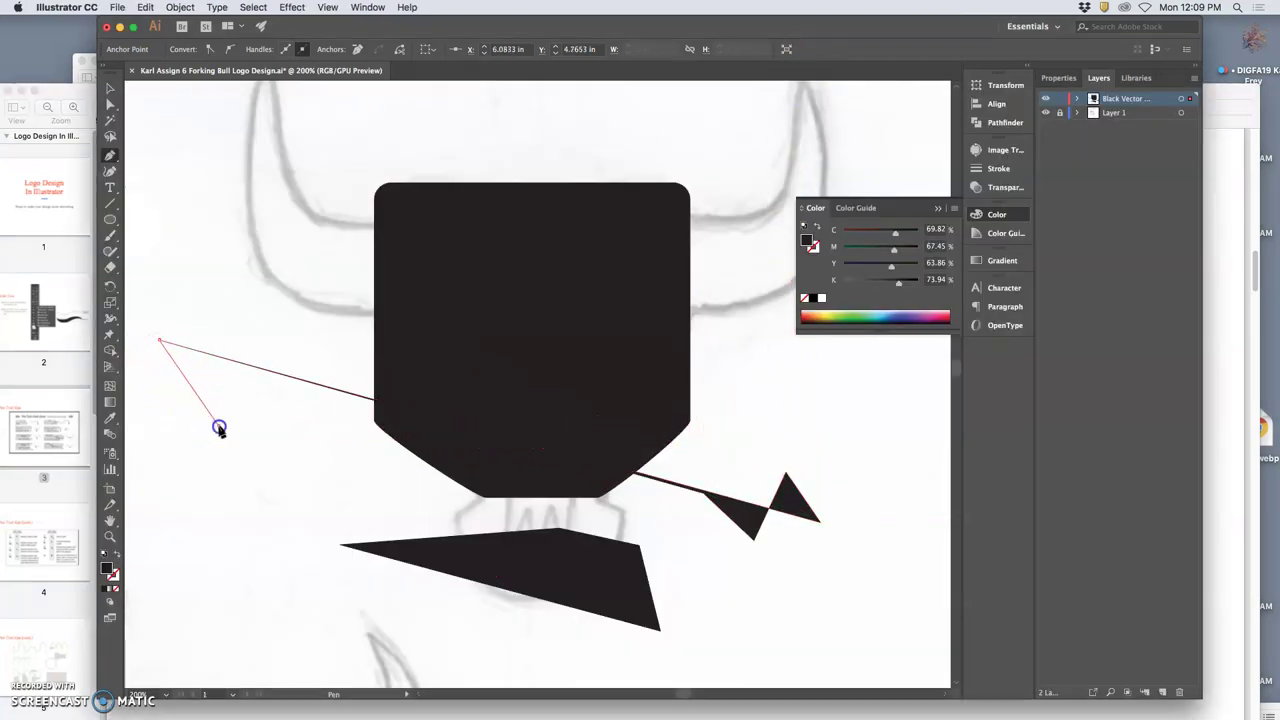
{"action": "left_click_drag", "start_coordinate": [219, 424], "coordinate": [202, 487]}
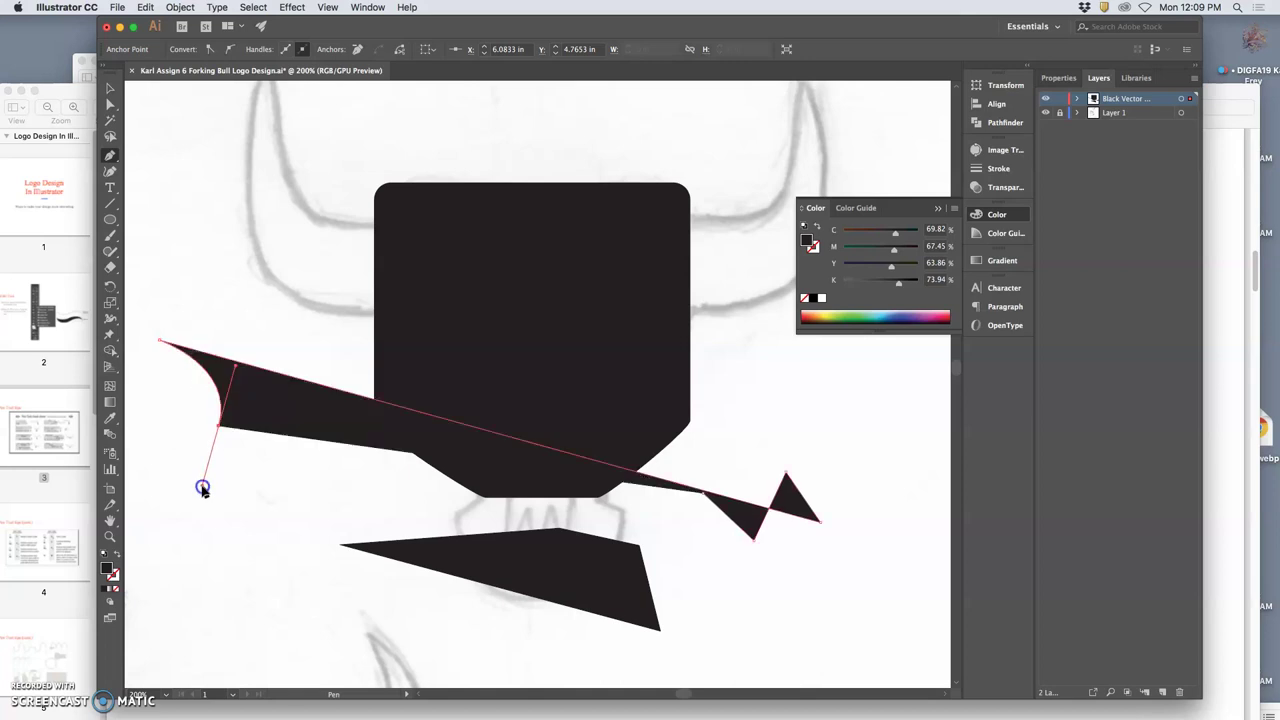
{"action": "left_click_drag", "start_coordinate": [260, 508], "coordinate": [268, 575]}
{"action": "left_click_drag", "start_coordinate": [199, 599], "coordinate": [160, 649]}
{"action": "left_click_drag", "start_coordinate": [252, 652], "coordinate": [314, 663]}
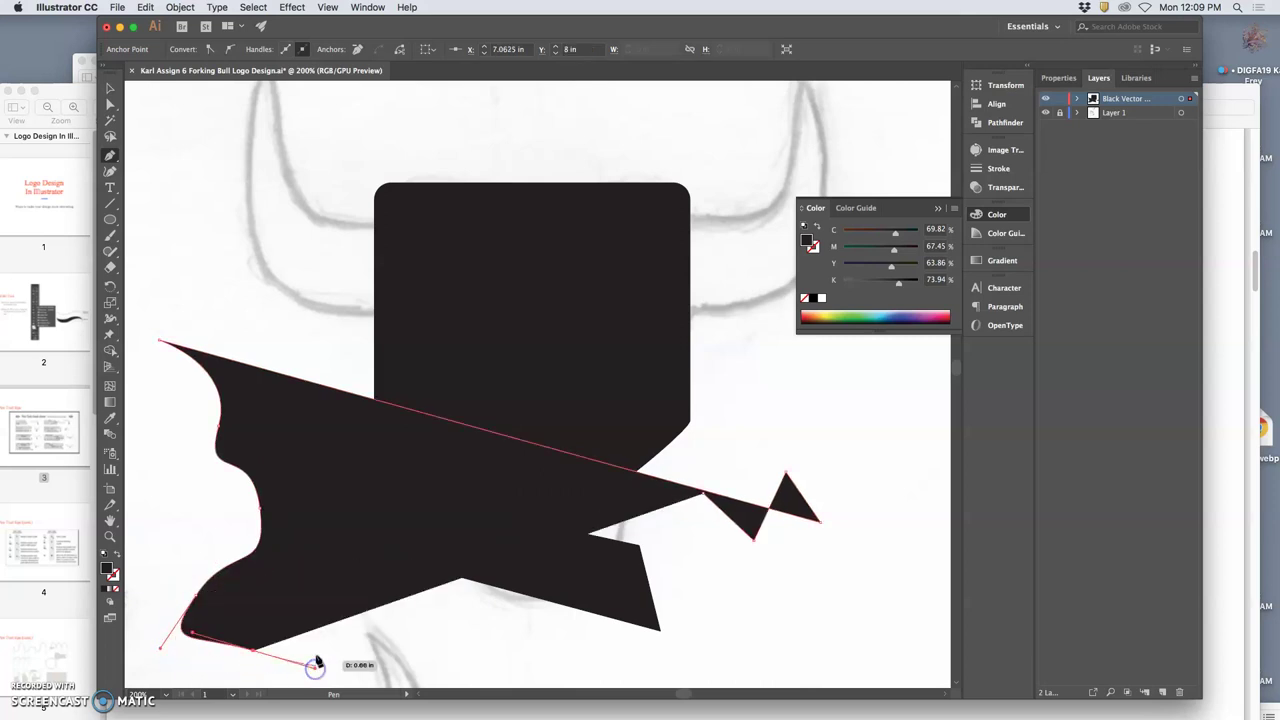
{"action": "left_click", "coordinate": [160, 651], "text": "super"}
Step: Reshape the cheek curve by moving its bottom and lower-left anchors, then deselect
{"action": "left_click", "coordinate": [182, 611], "text": "super"}
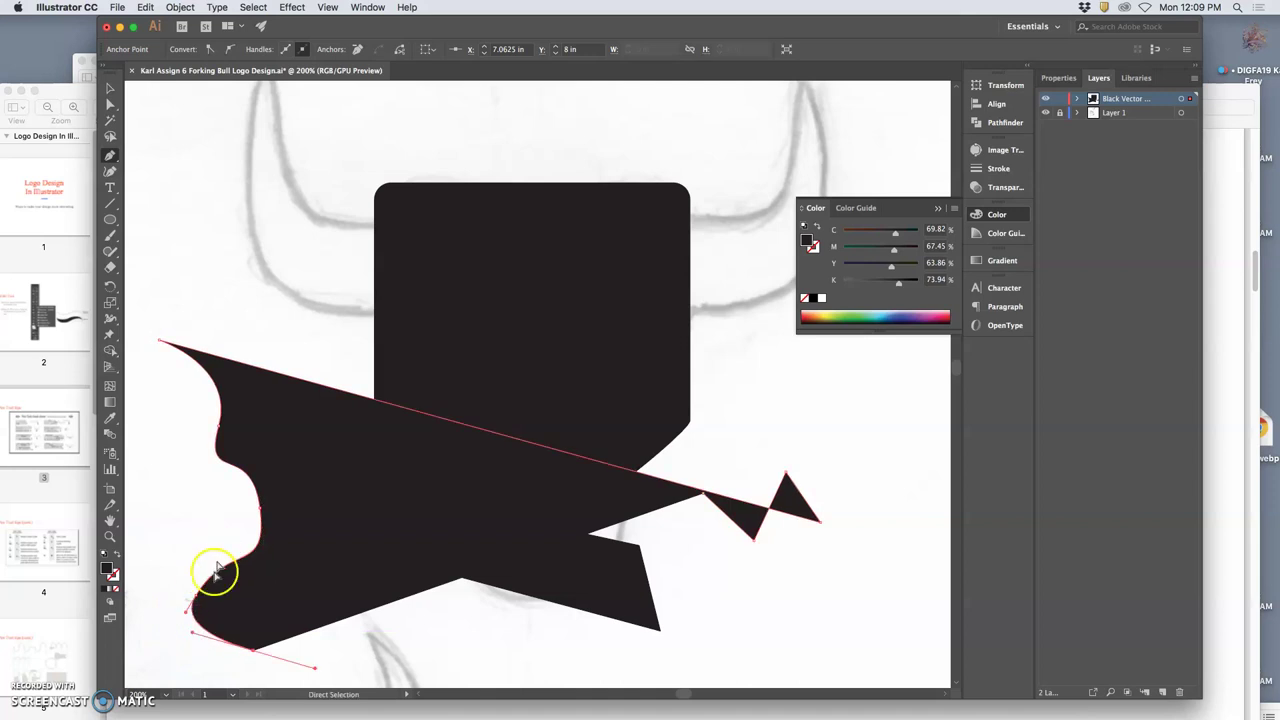
{"action": "left_click_drag", "start_coordinate": [193, 632], "coordinate": [330, 648]}
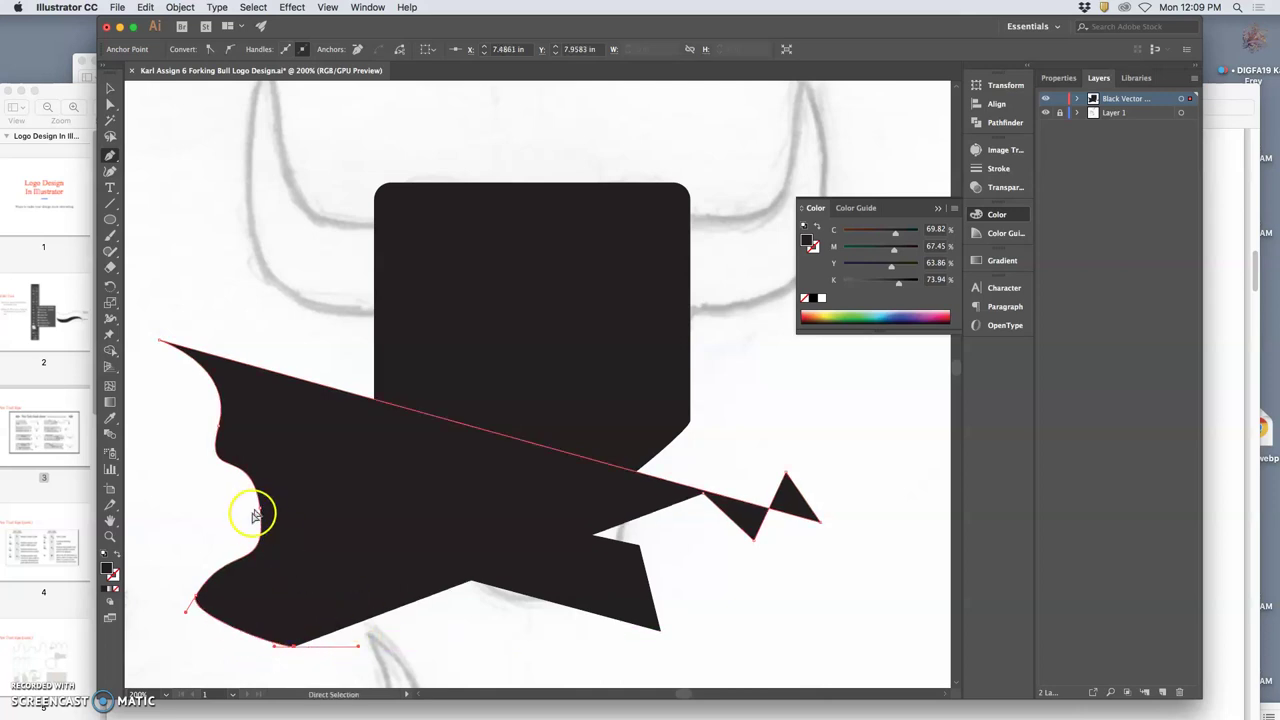
{"action": "left_click_drag", "start_coordinate": [195, 596], "coordinate": [222, 562]}
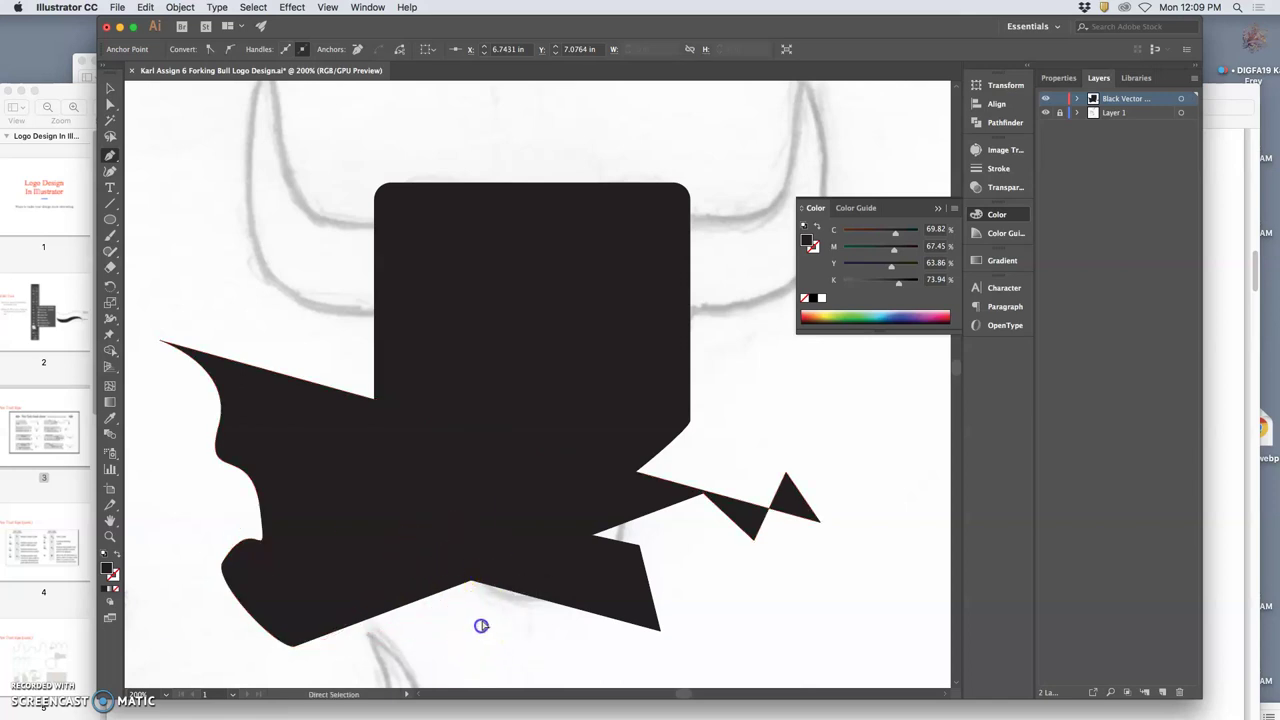
{"action": "left_click", "coordinate": [481, 625], "text": "super"}
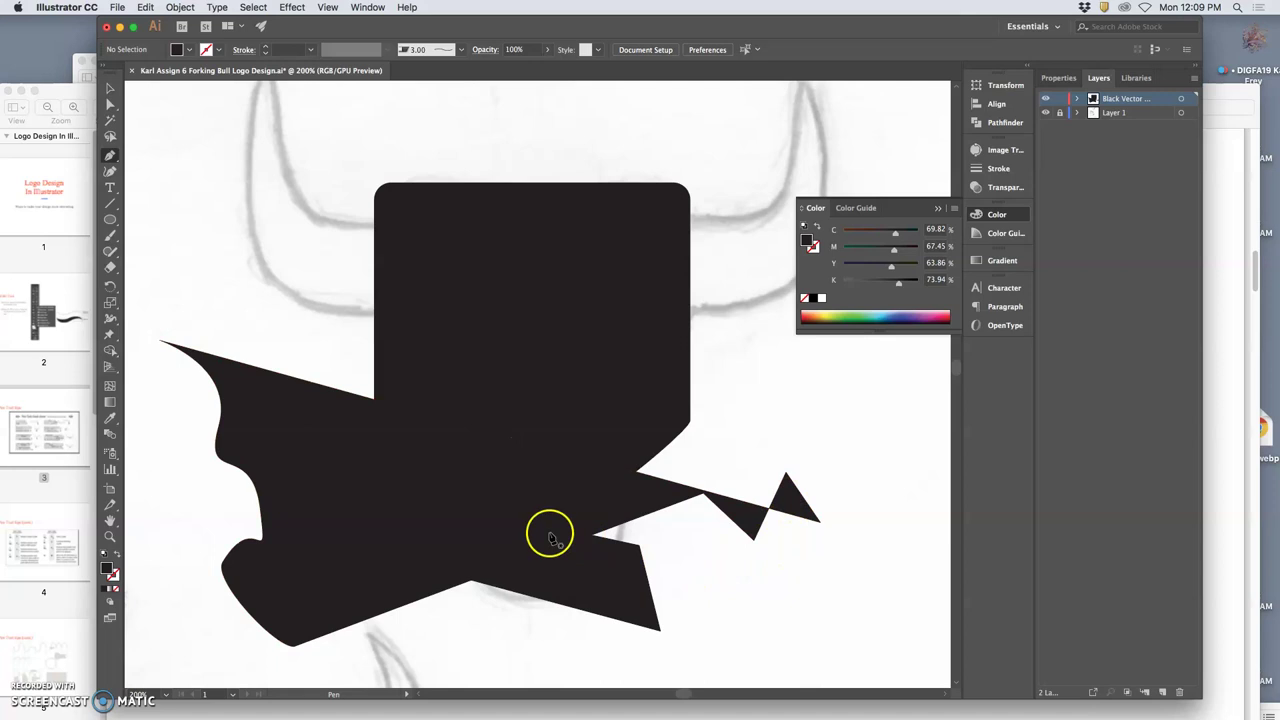
Step: Undo four times, removing the cheek path, zig-zag and bottom triangle edits
{"action": "key", "text": "super+z"}
{"action": "key", "text": "super+z"}
{"action": "key", "text": "super+z"}
{"action": "key", "text": "super+z"}
{"action": "key", "text": "super+z"}
{"action": "key", "text": "super+z"}
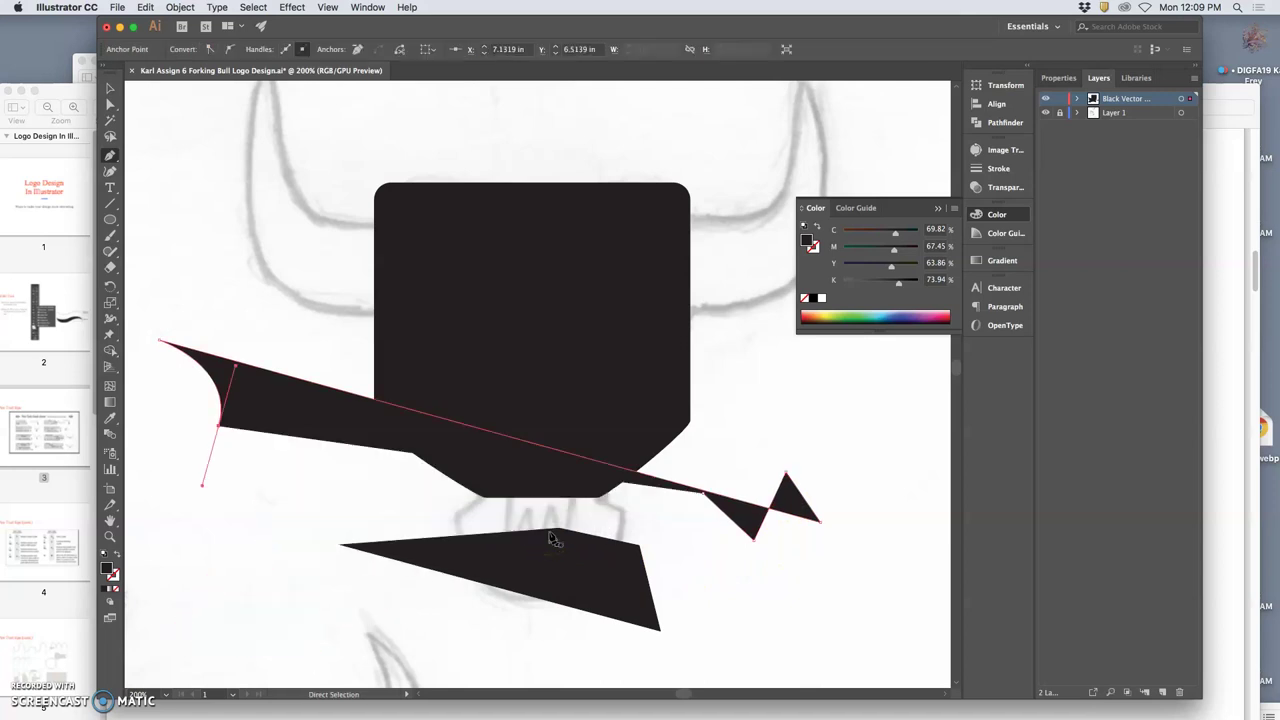
{"action": "key", "text": "super+z"}
{"action": "key", "text": "super+z"}
{"action": "key", "text": "super+z"}
{"action": "key", "text": "super+z"}
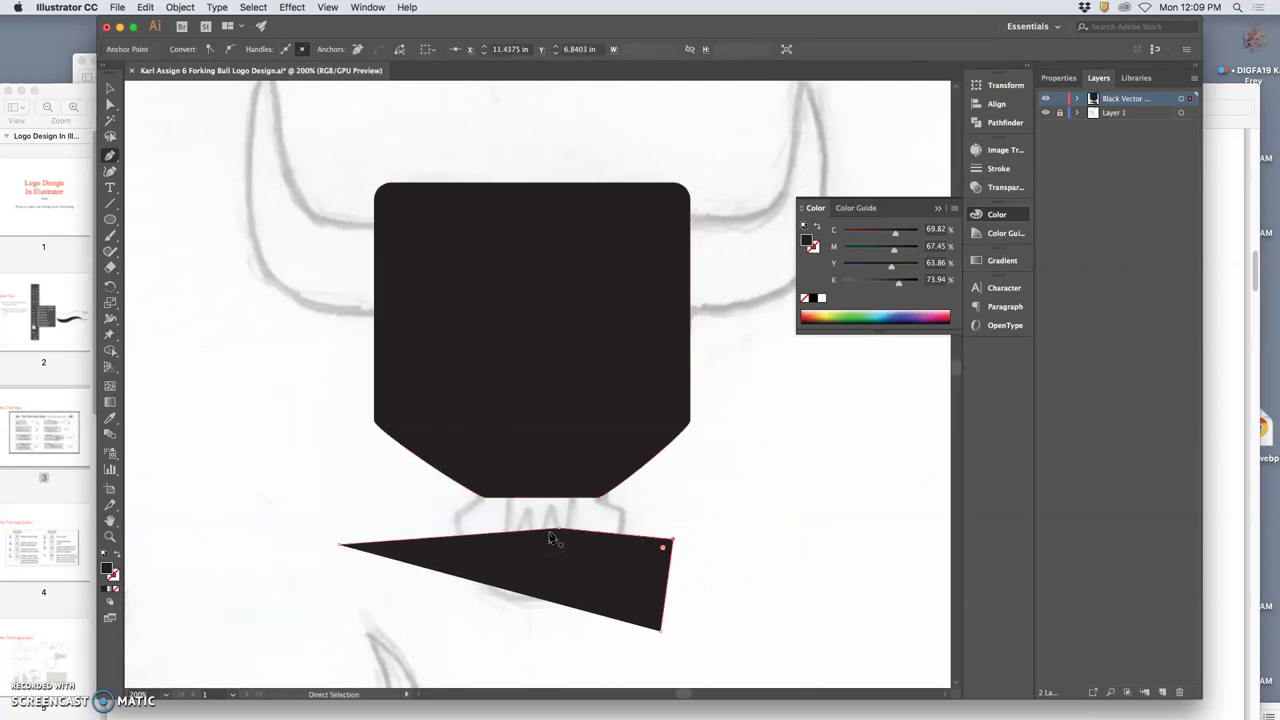
{"action": "key", "text": "super+z"}
{"action": "key", "text": "super+z"}
{"action": "key", "text": "super+z"}
{"action": "key", "text": "super+z"}
{"action": "key", "text": "super+z"}
{"action": "key", "text": "super+z"}
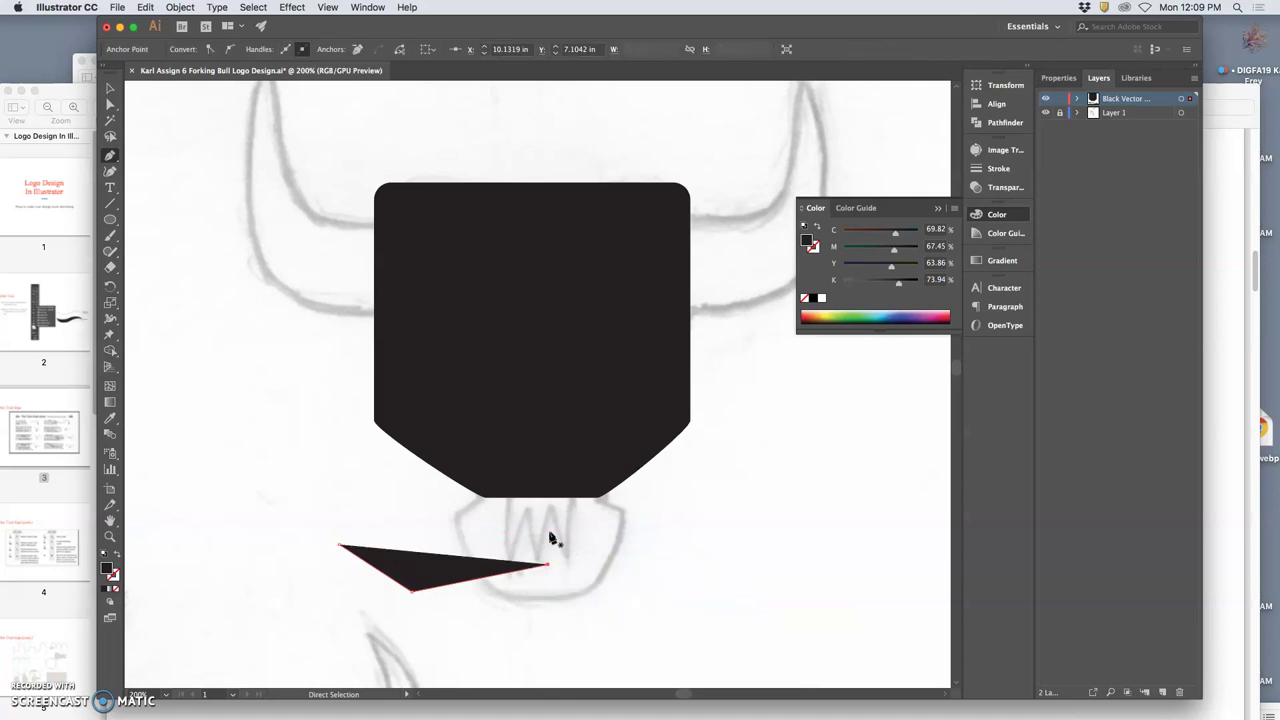
{"action": "key", "text": "super+z"}
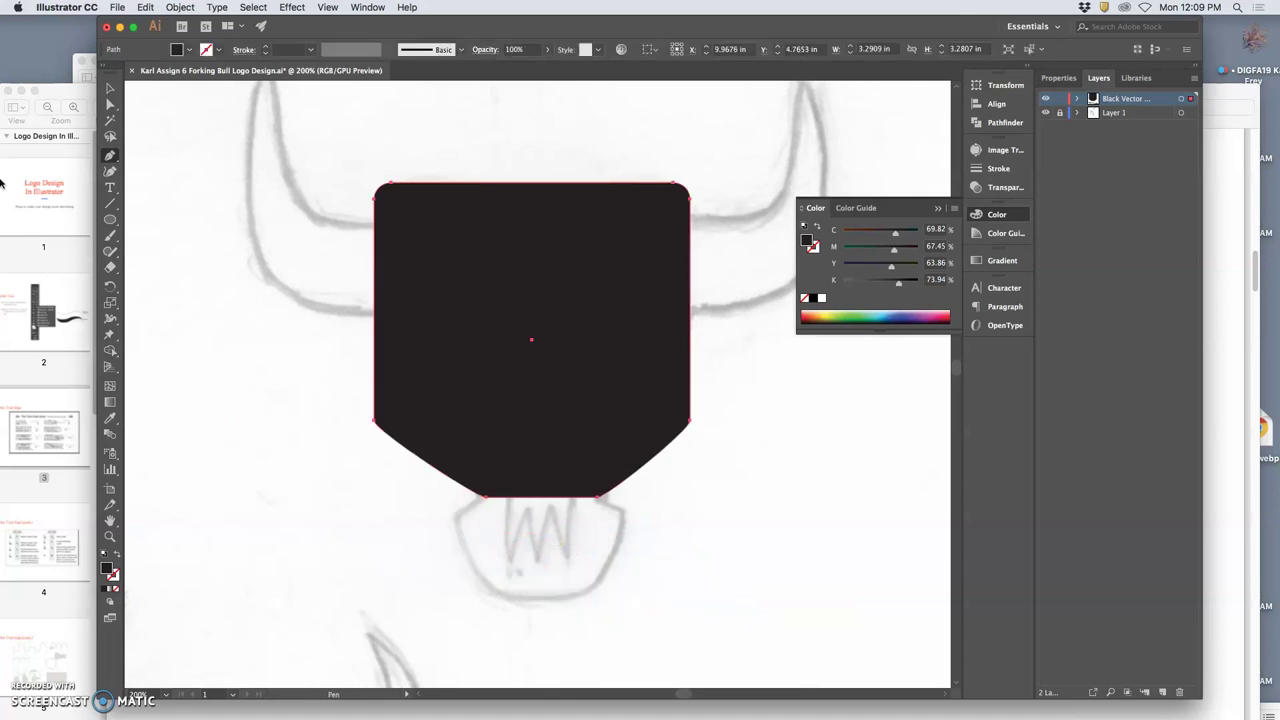
Step: Add a mid-bottom anchor pulled down to a point, plus two side anchors, forming a pentagon muzzle
{"action": "left_click", "coordinate": [67, 91]}
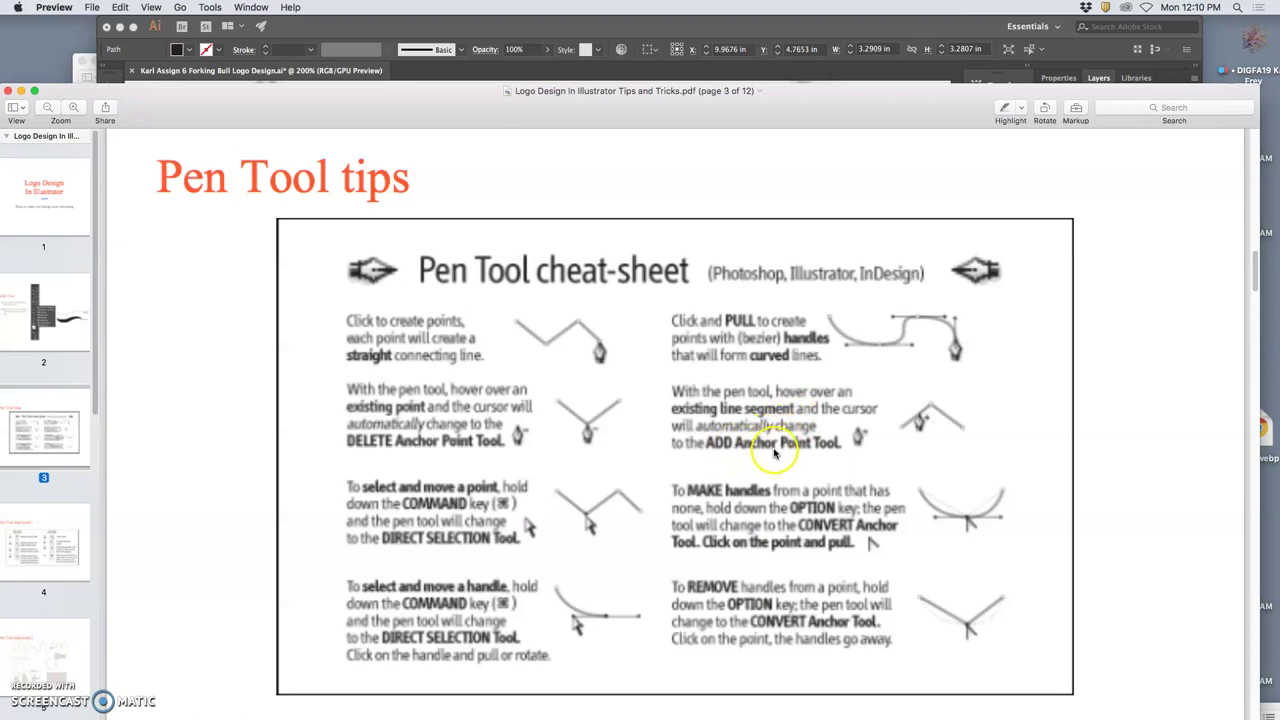
{"action": "left_click", "coordinate": [816, 30]}
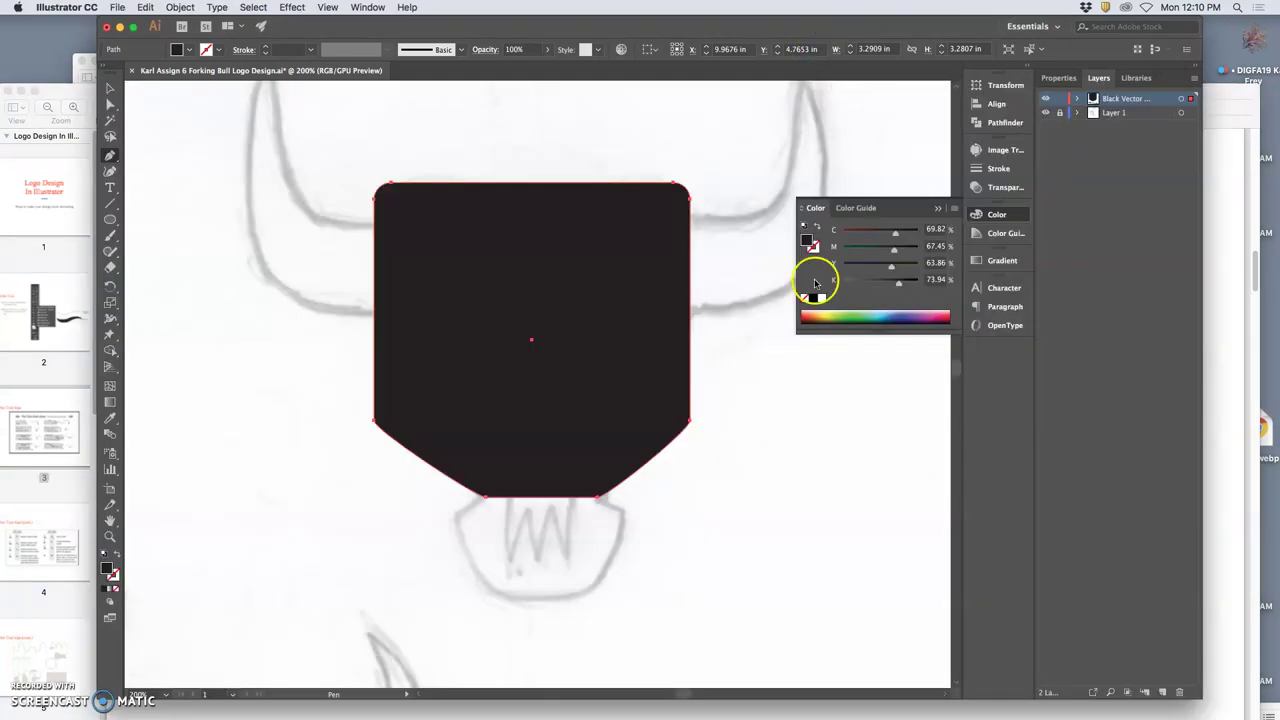
{"action": "left_click", "coordinate": [537, 496]}
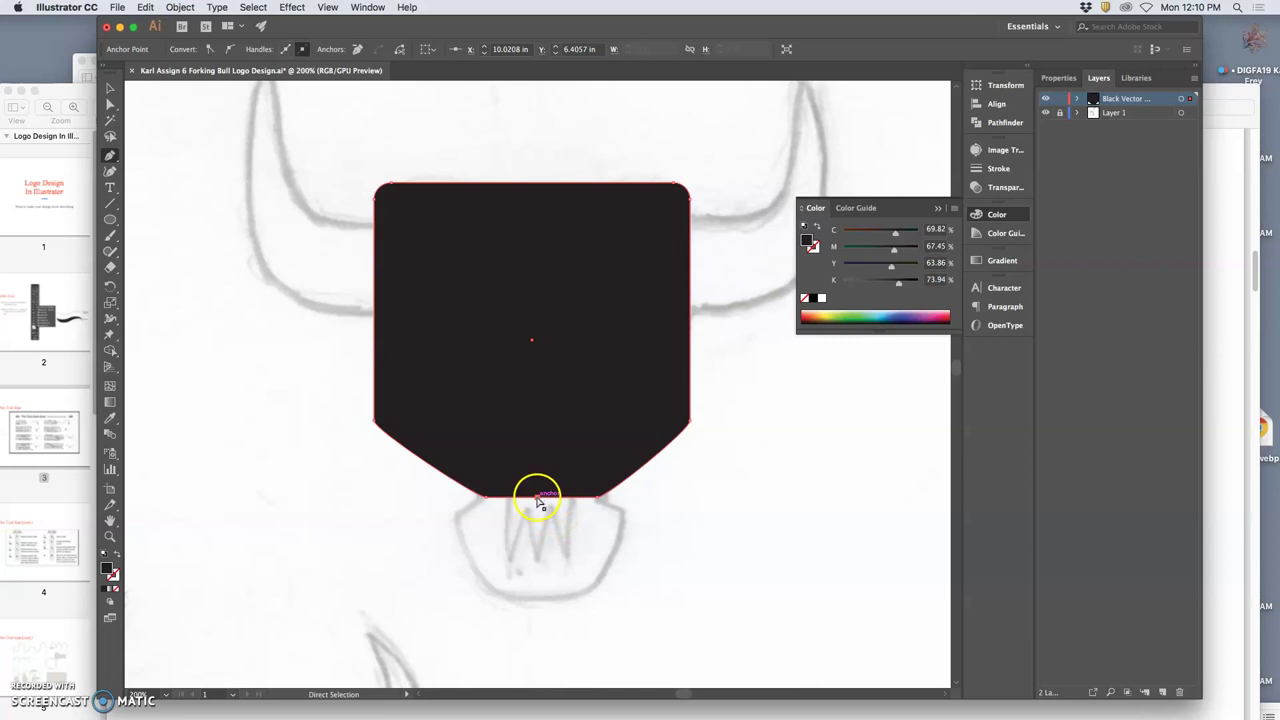
{"action": "left_click_drag", "start_coordinate": [538, 497], "coordinate": [538, 600]}
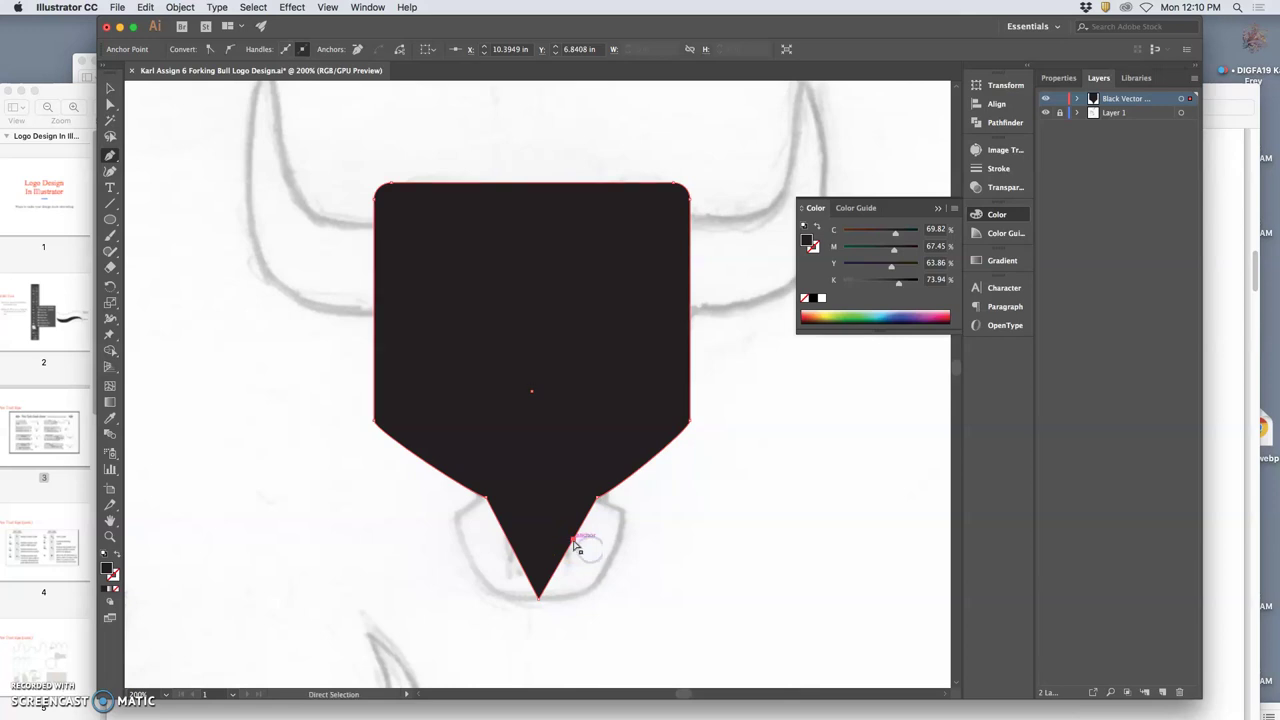
{"action": "left_click_drag", "start_coordinate": [575, 543], "coordinate": [613, 558]}
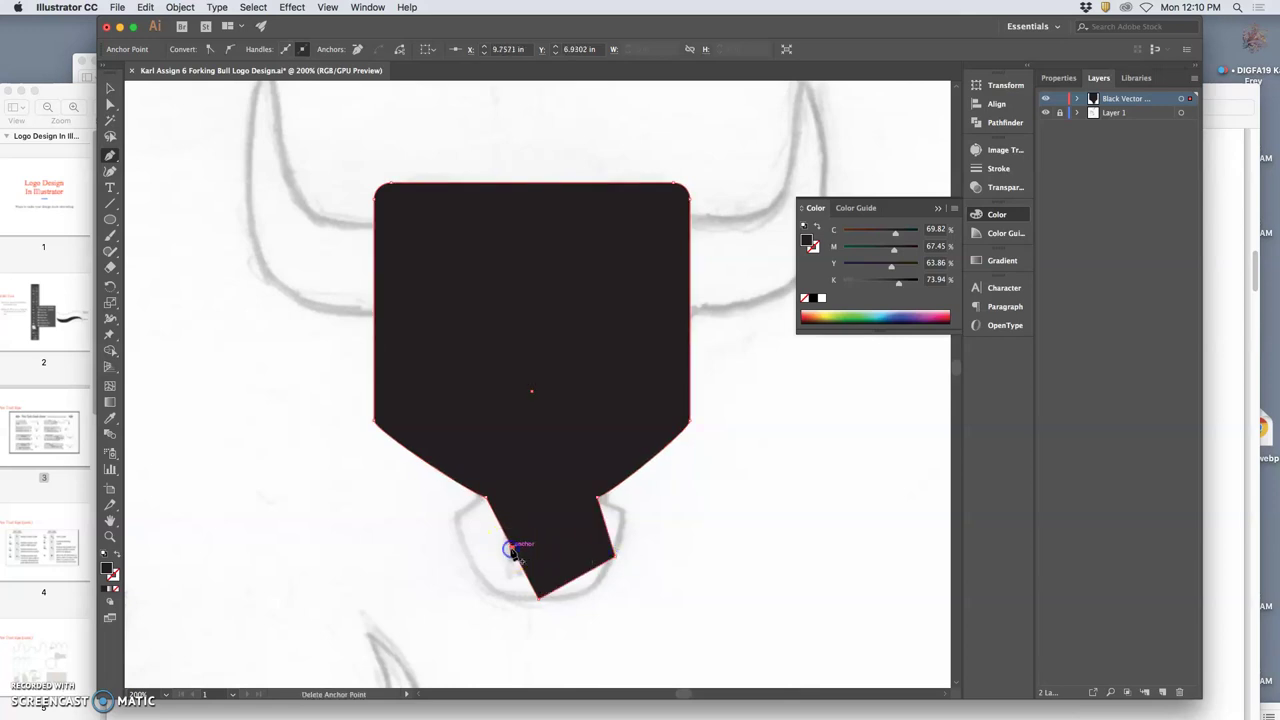
{"action": "left_click_drag", "start_coordinate": [511, 552], "coordinate": [467, 556]}
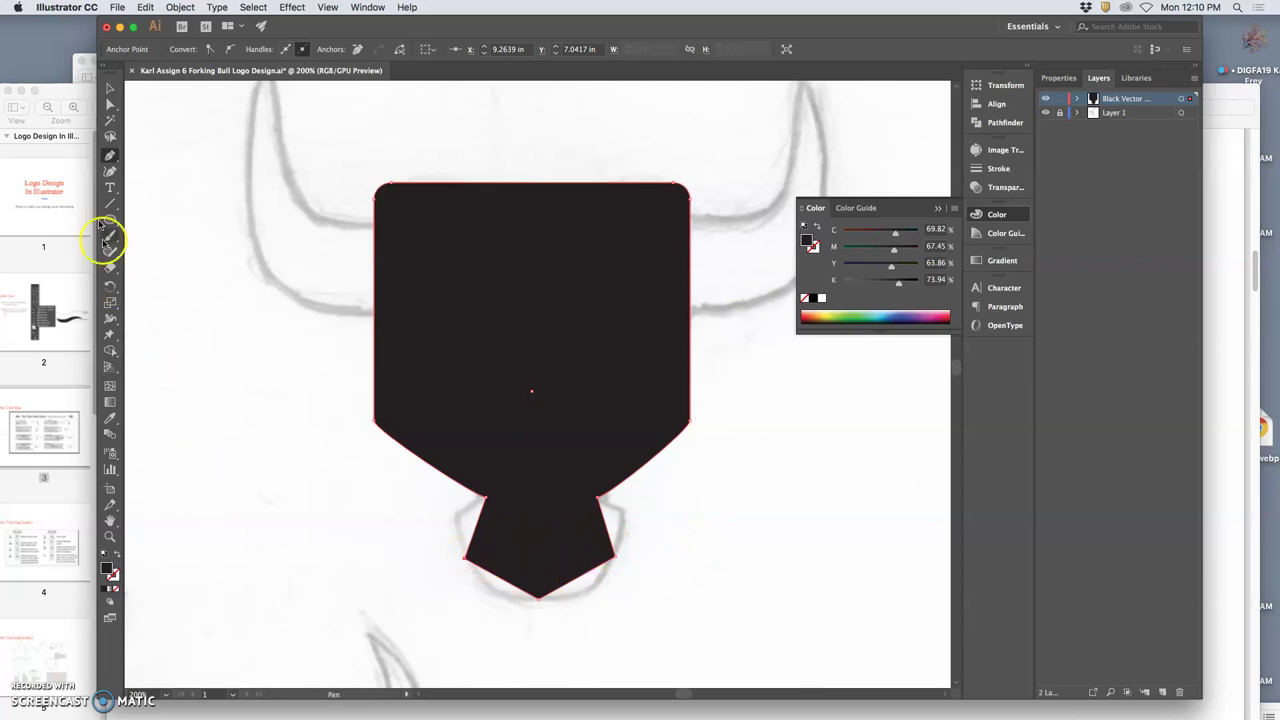
{"action": "left_click", "coordinate": [70, 100]}
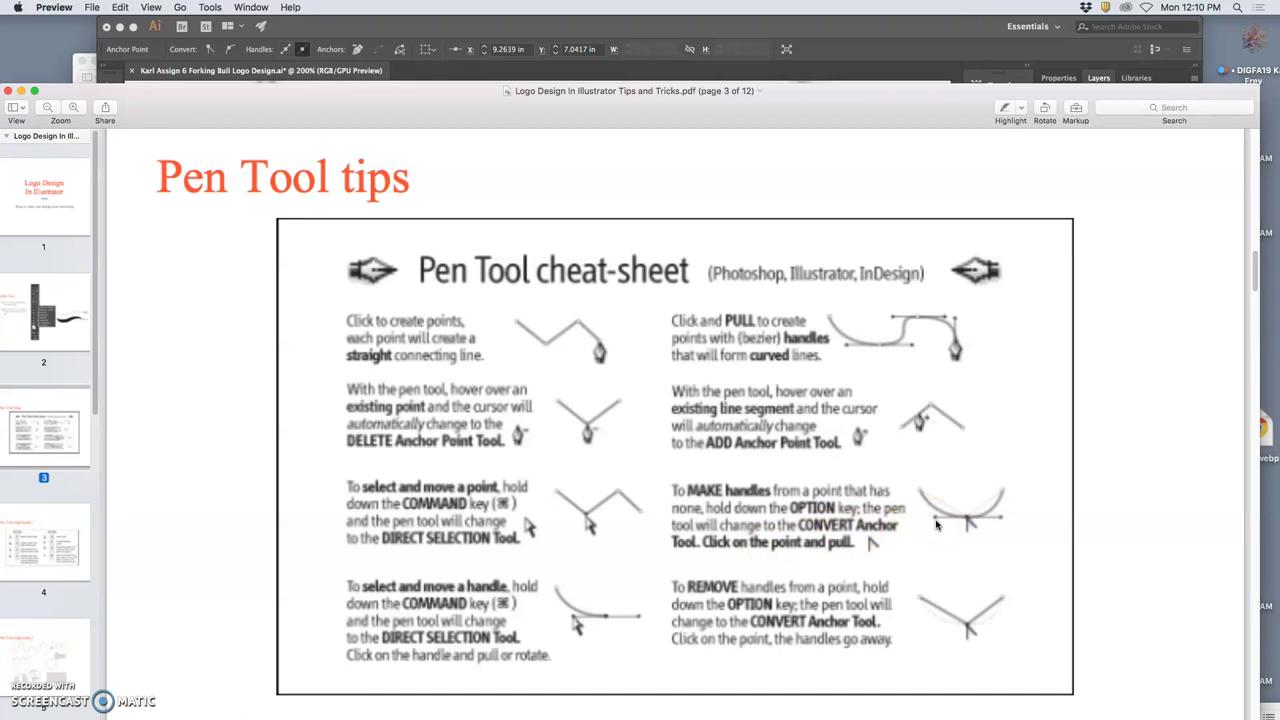
Step: Convert the muzzle's left and right corner anchors to smooth points and nudge them into a rounded bulge
{"action": "left_click", "coordinate": [643, 30]}
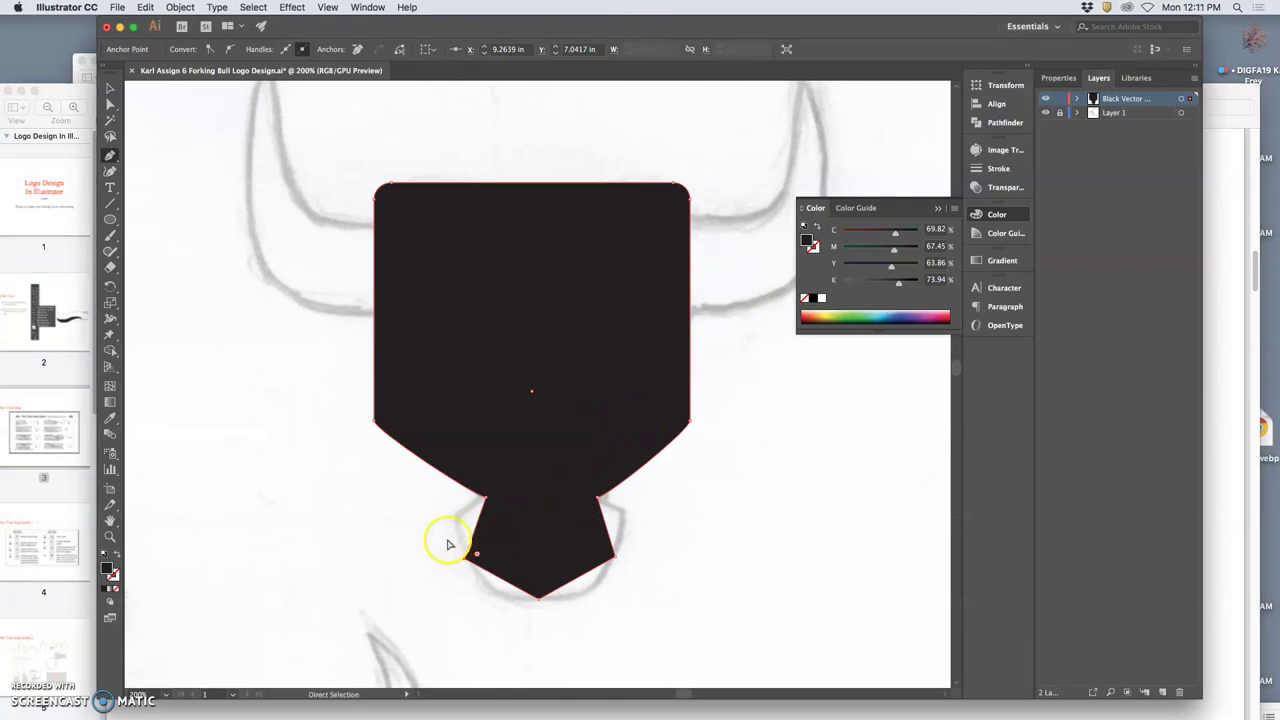
{"action": "key", "text": "alt"}
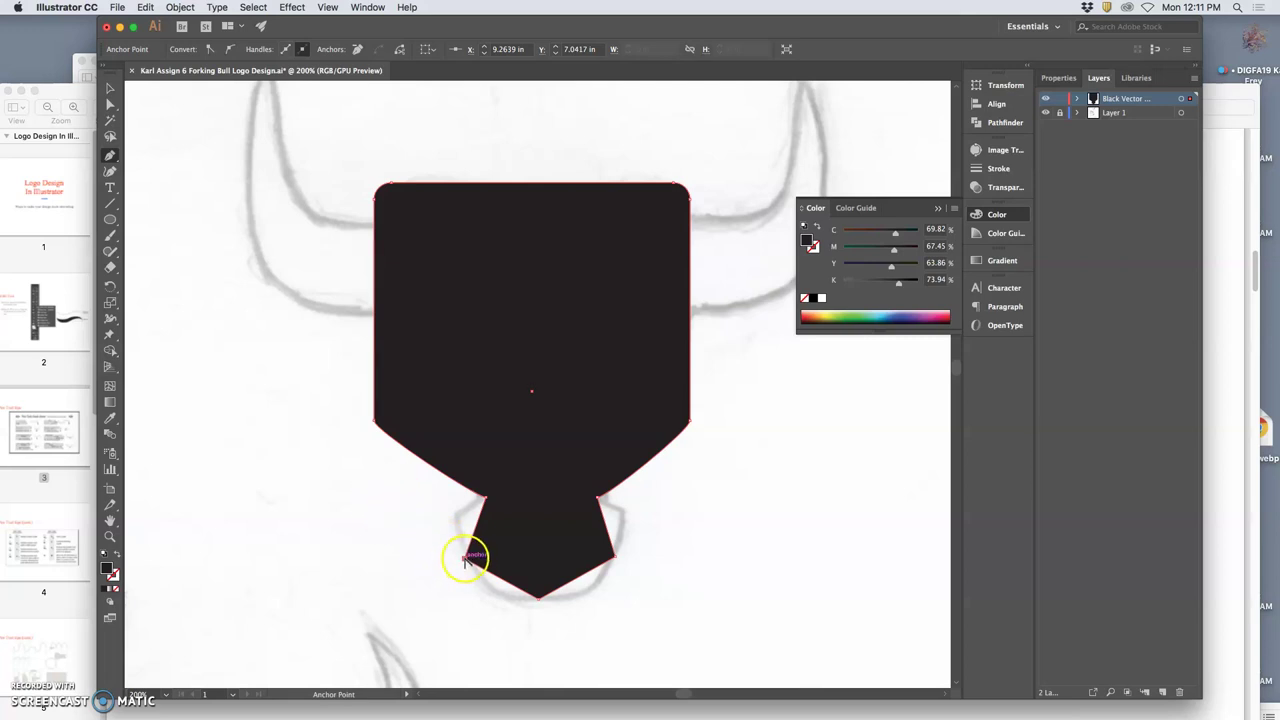
{"action": "left_click_drag", "start_coordinate": [466, 558], "coordinate": [448, 520]}
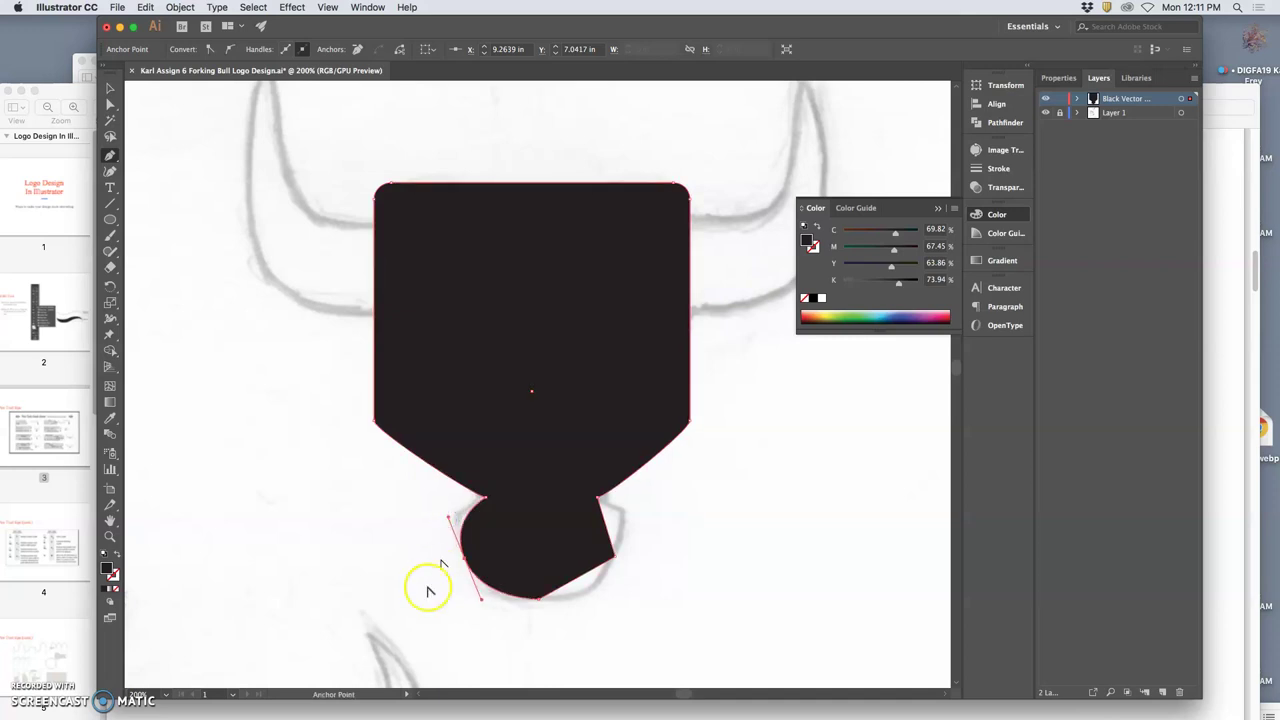
{"action": "left_click", "coordinate": [615, 557], "text": "alt"}
{"action": "left_click_drag", "start_coordinate": [617, 569], "coordinate": [601, 605]}
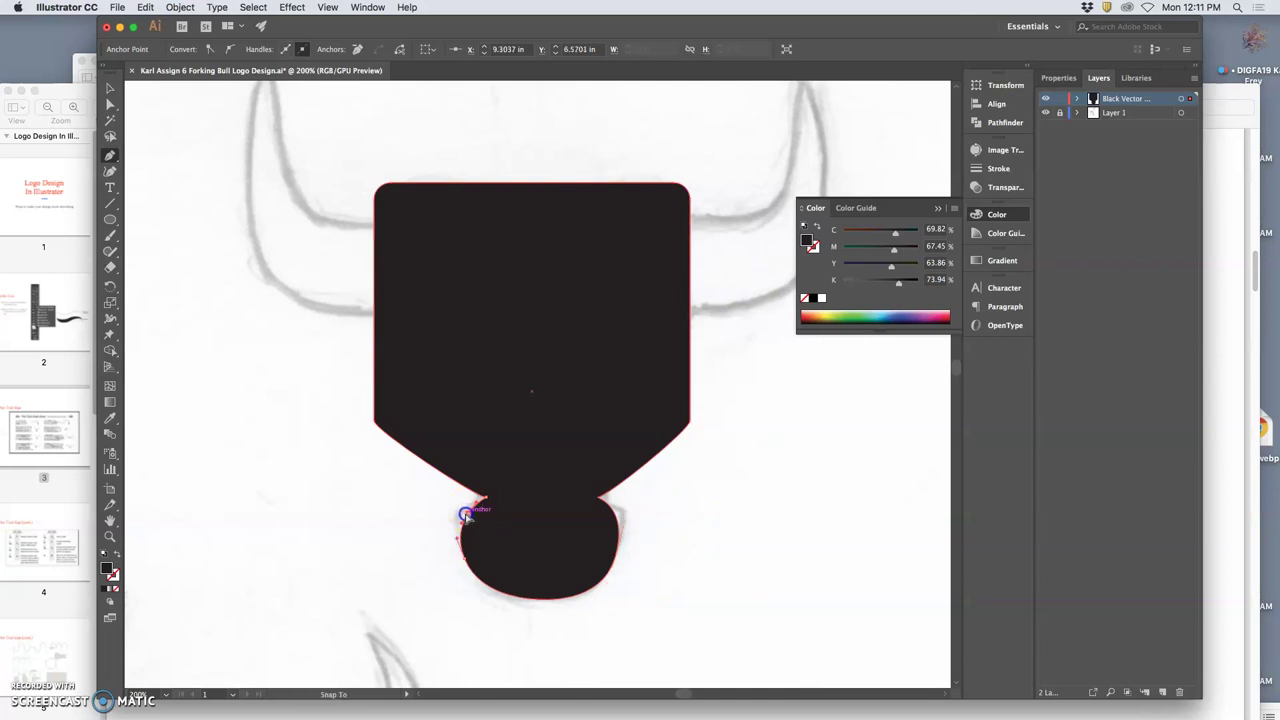
{"action": "left_click_drag", "start_coordinate": [465, 514], "coordinate": [459, 515]}
Step: Adjust the notch anchor's handles so the upper edge is straight and the lower edge curves
{"action": "scroll", "coordinate": [462, 514], "scroll_direction": "up", "scroll_amount": 6}
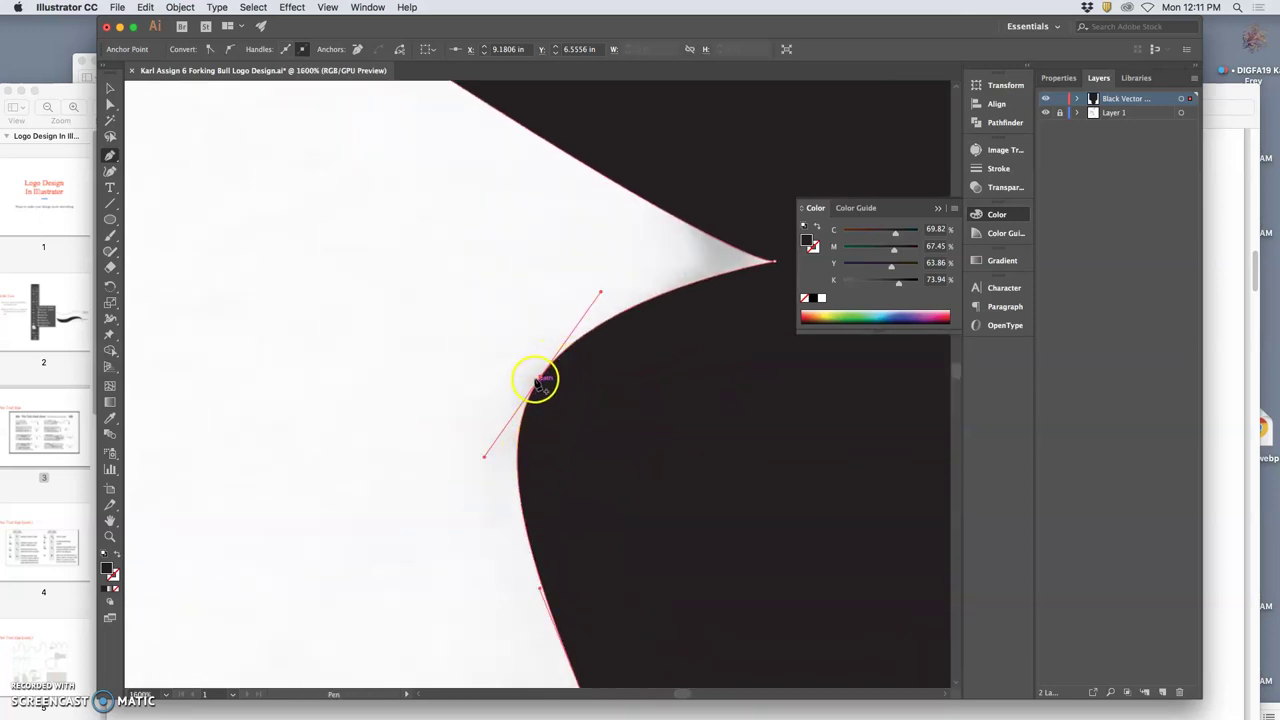
{"action": "left_click", "coordinate": [62, 88]}
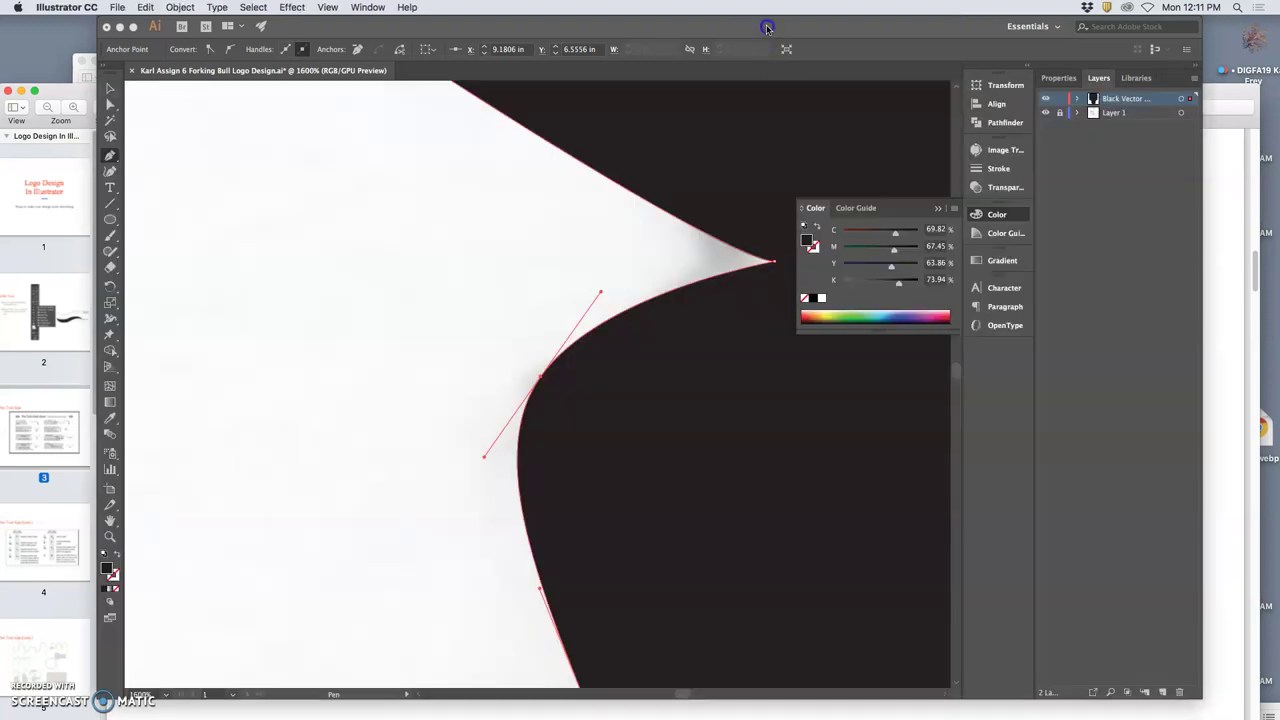
{"action": "left_click", "coordinate": [769, 30]}
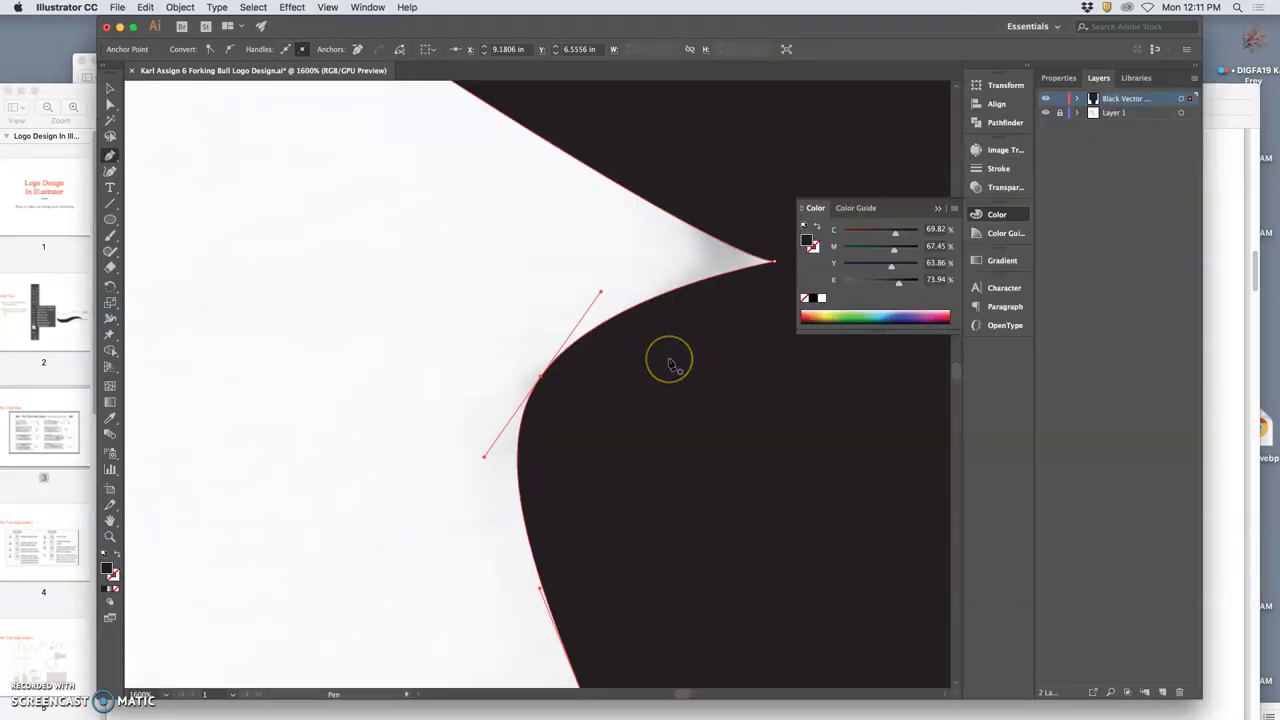
{"action": "left_click", "coordinate": [541, 376]}
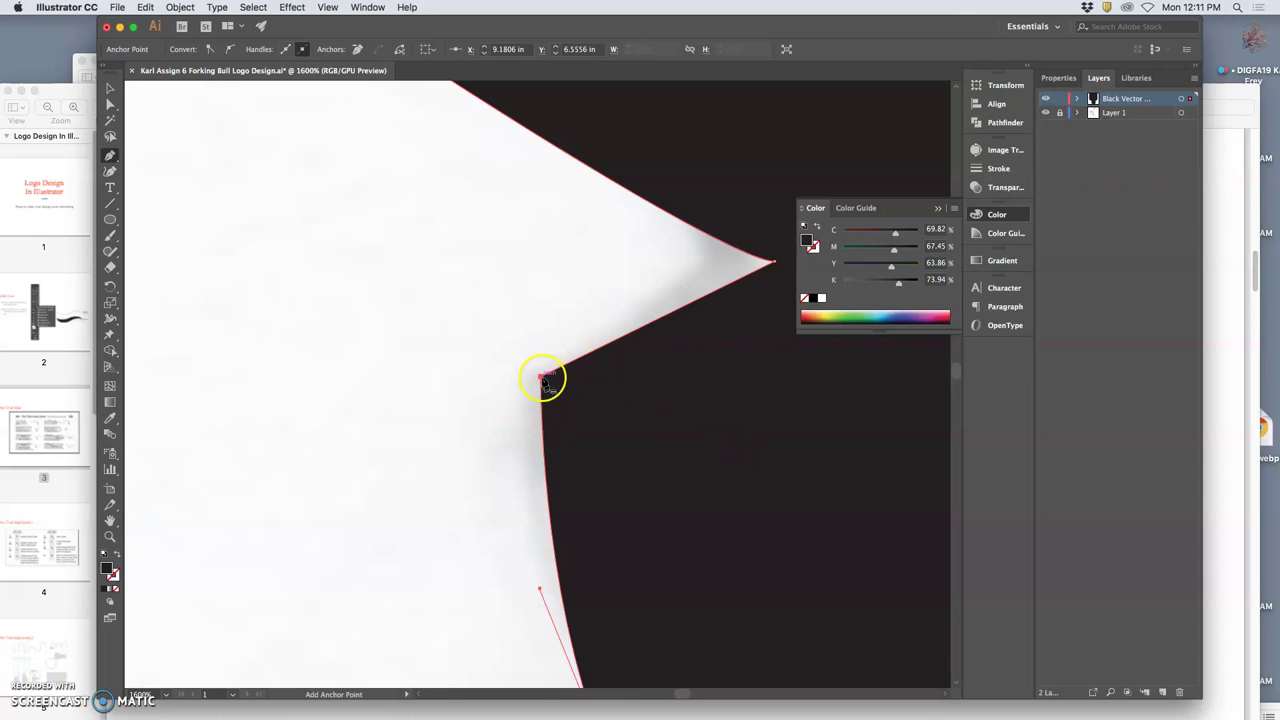
{"action": "key", "text": "super+z"}
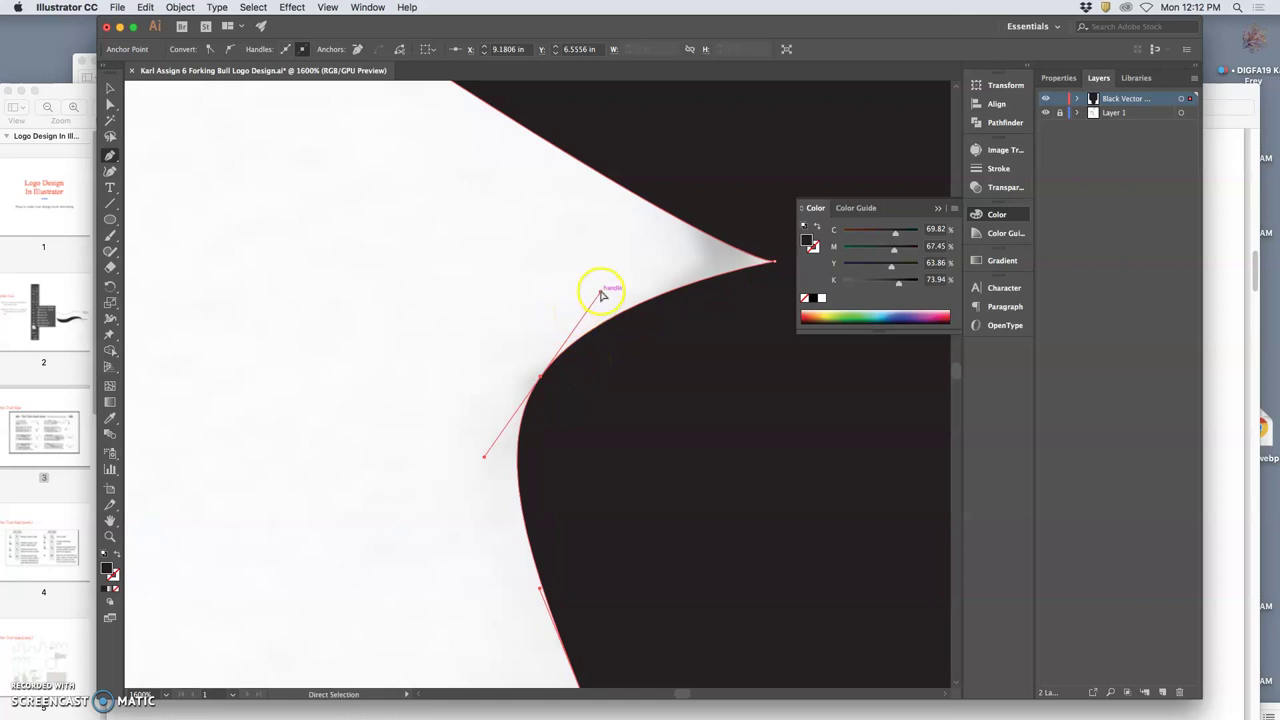
{"action": "left_click_drag", "start_coordinate": [600, 292], "coordinate": [541, 372]}
{"action": "left_click", "coordinate": [666, 436]}
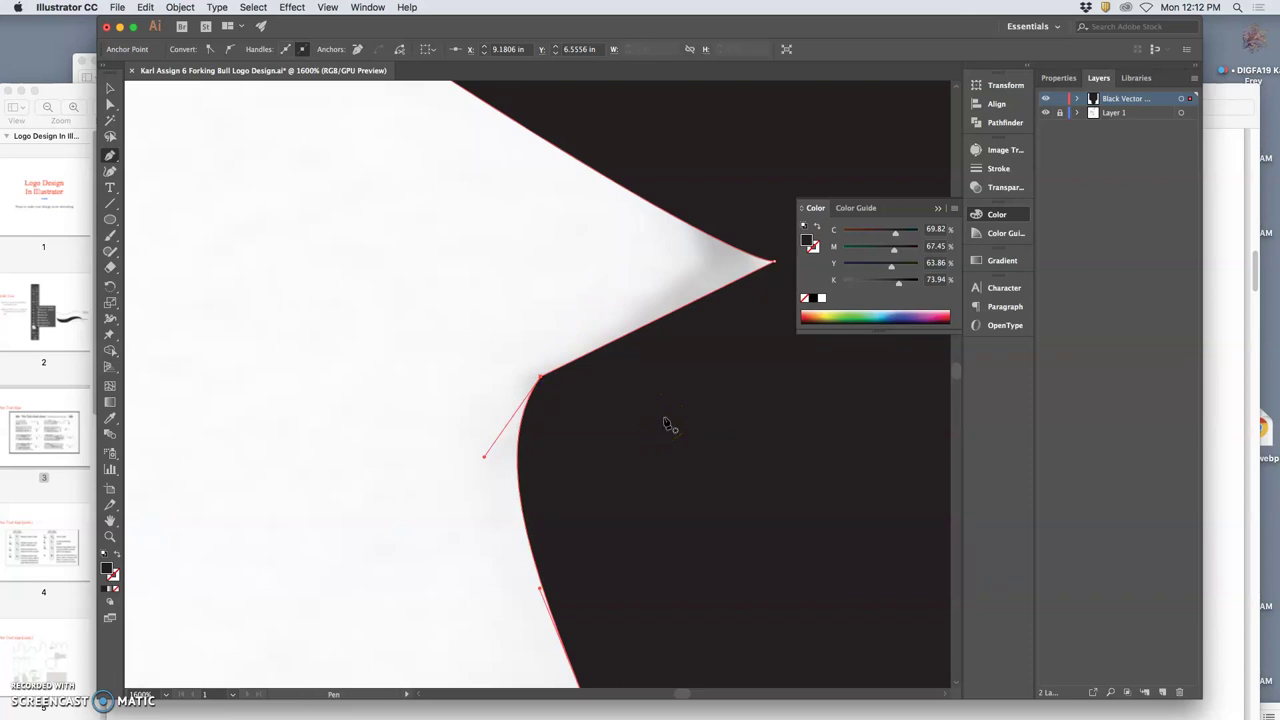
{"action": "left_click_drag", "start_coordinate": [485, 460], "coordinate": [506, 477]}
{"action": "left_click", "coordinate": [459, 464]}
Step: Zoom out and nudge the left notch anchor slightly left to match the sketch
{"action": "key", "text": "super+minus"}
{"action": "key", "text": "super+minus"}
{"action": "key", "text": "super+minus"}
{"action": "key", "text": "super+minus"}
{"action": "key", "text": "super+minus"}
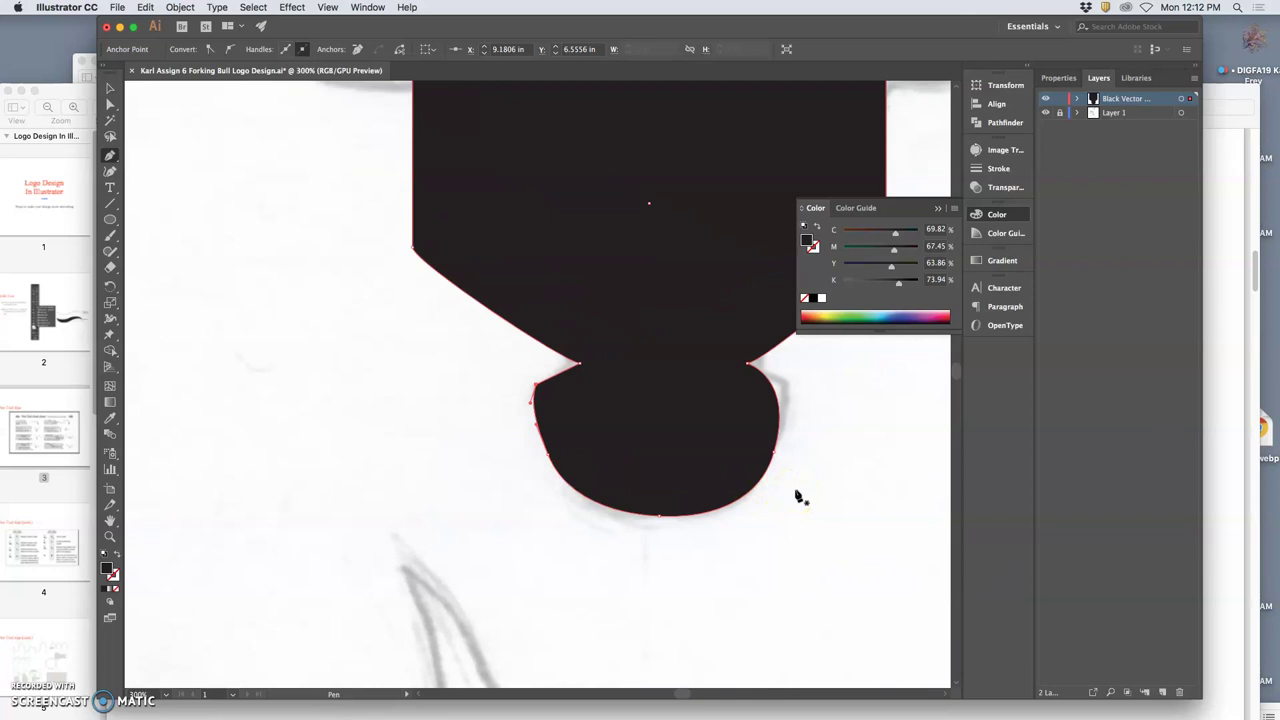
{"action": "scroll", "coordinate": [795, 493], "scroll_direction": "up", "scroll_amount": 5}
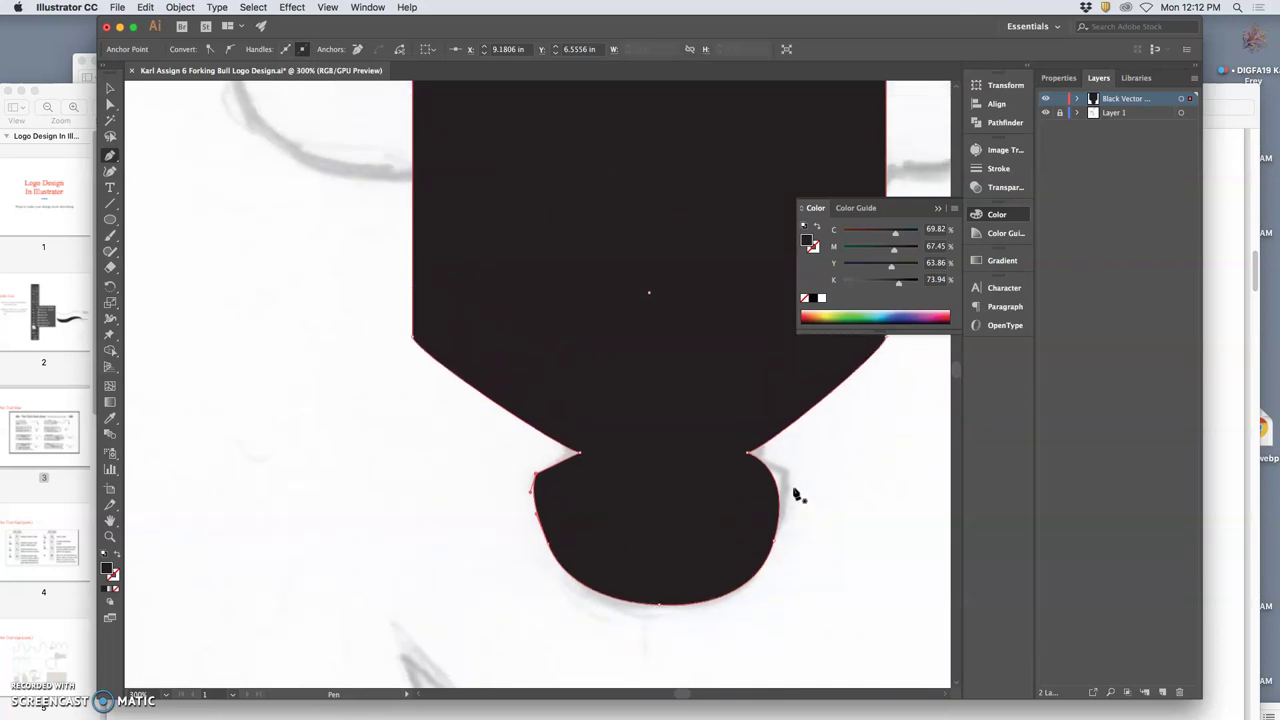
{"action": "left_click", "coordinate": [641, 472]}
{"action": "left_click", "coordinate": [580, 452], "text": "super"}
{"action": "left_click_drag", "start_coordinate": [580, 450], "coordinate": [570, 450]}
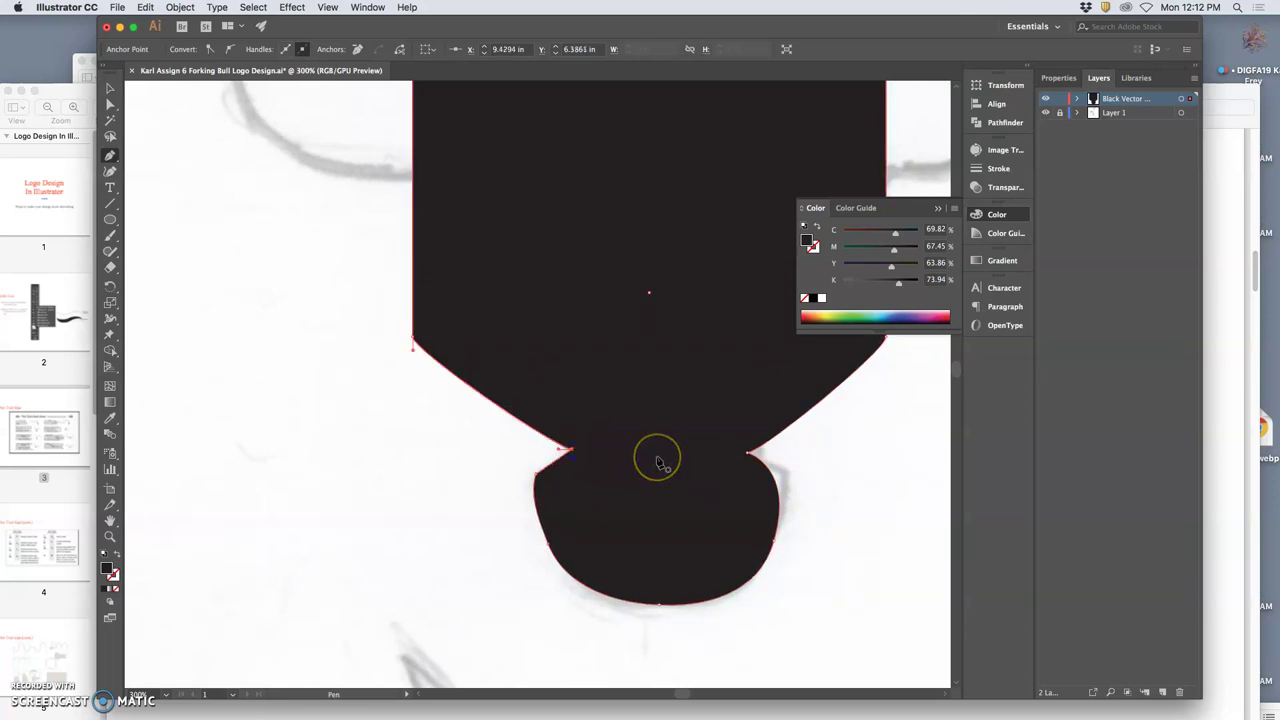
{"action": "scroll", "coordinate": [666, 463], "scroll_direction": "up", "scroll_amount": 5}
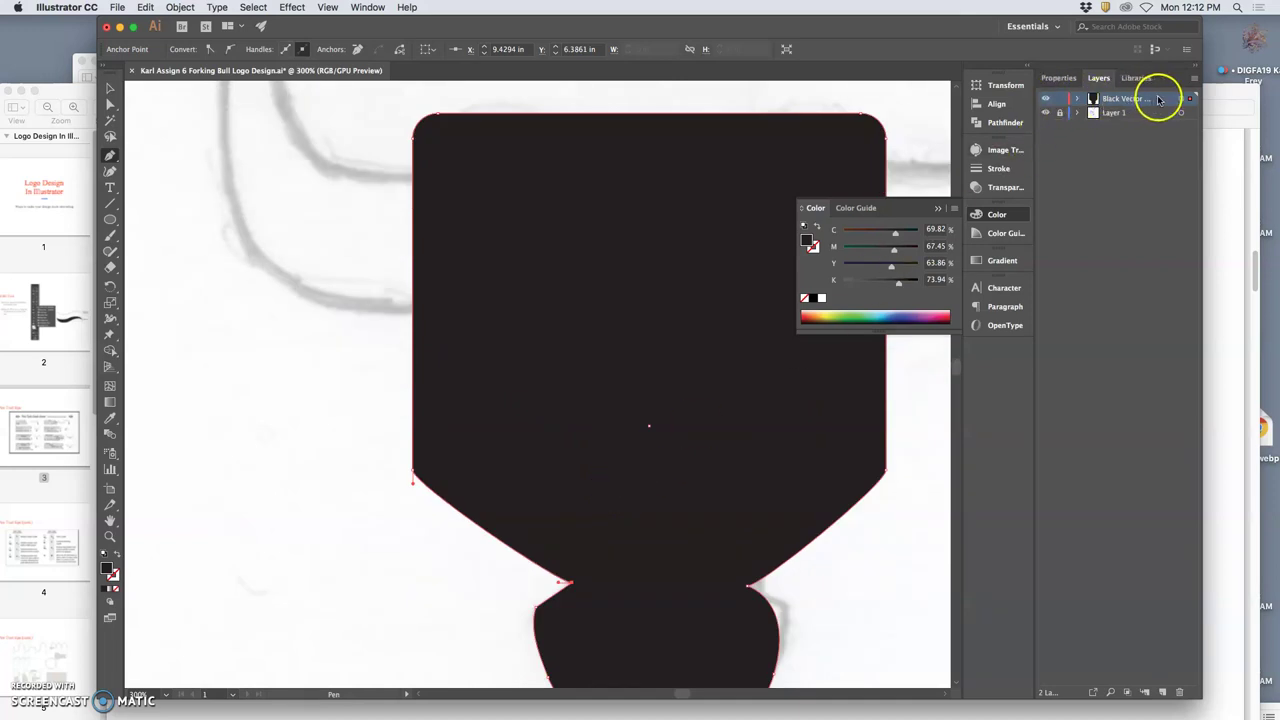
Step: Turn on Dim Images in the Black Vector Shapes layer options, then turn it back off
{"action": "double_click", "coordinate": [1161, 99]}
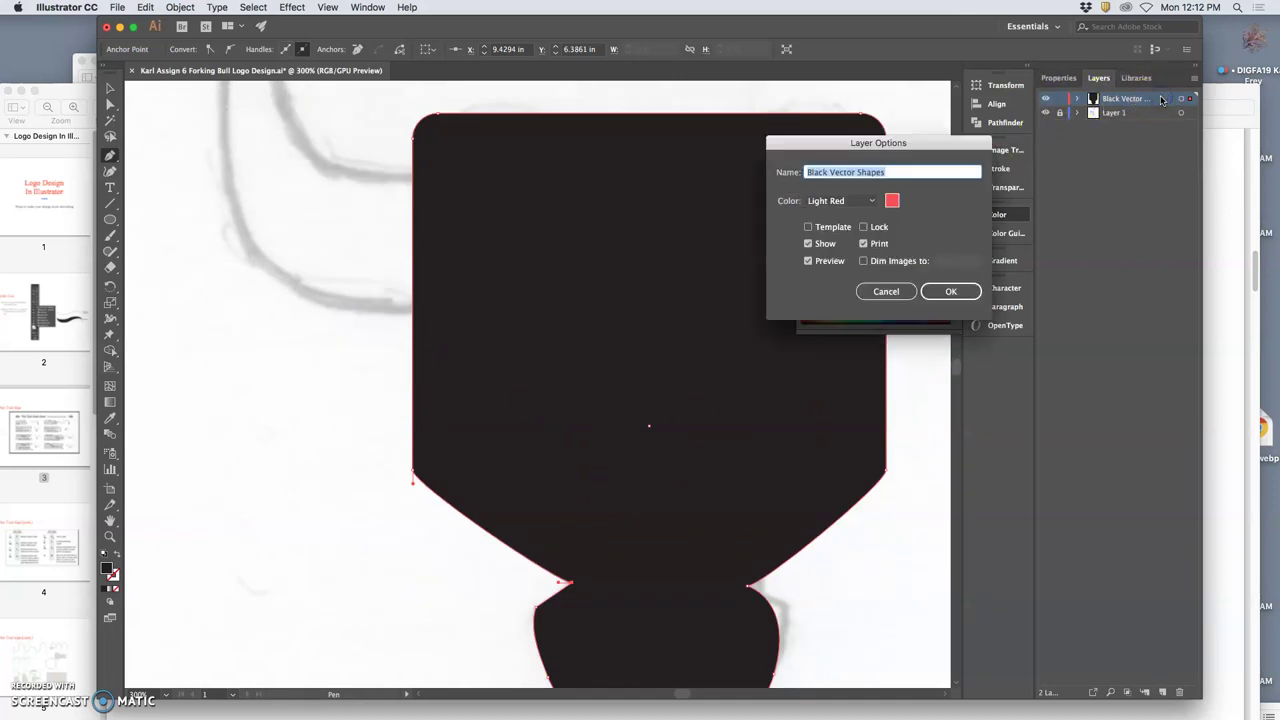
{"action": "left_click", "coordinate": [863, 261]}
{"action": "left_click", "coordinate": [947, 290]}
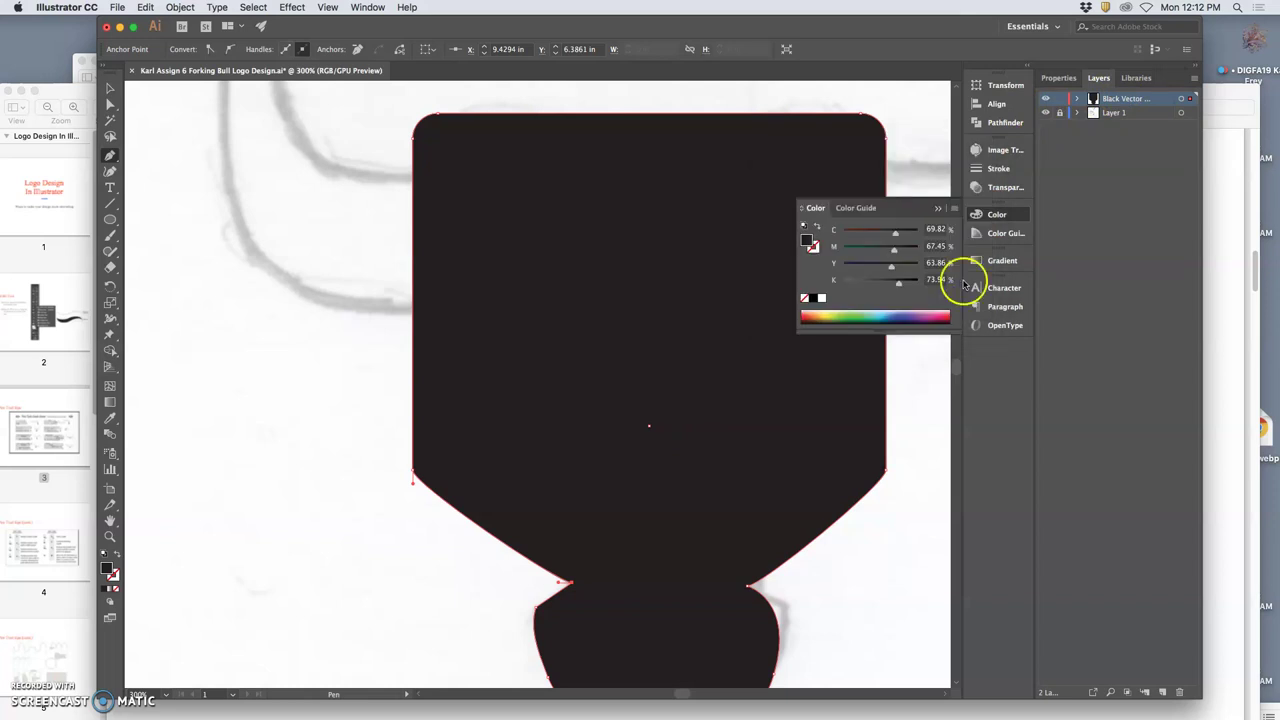
{"action": "double_click", "coordinate": [1157, 100]}
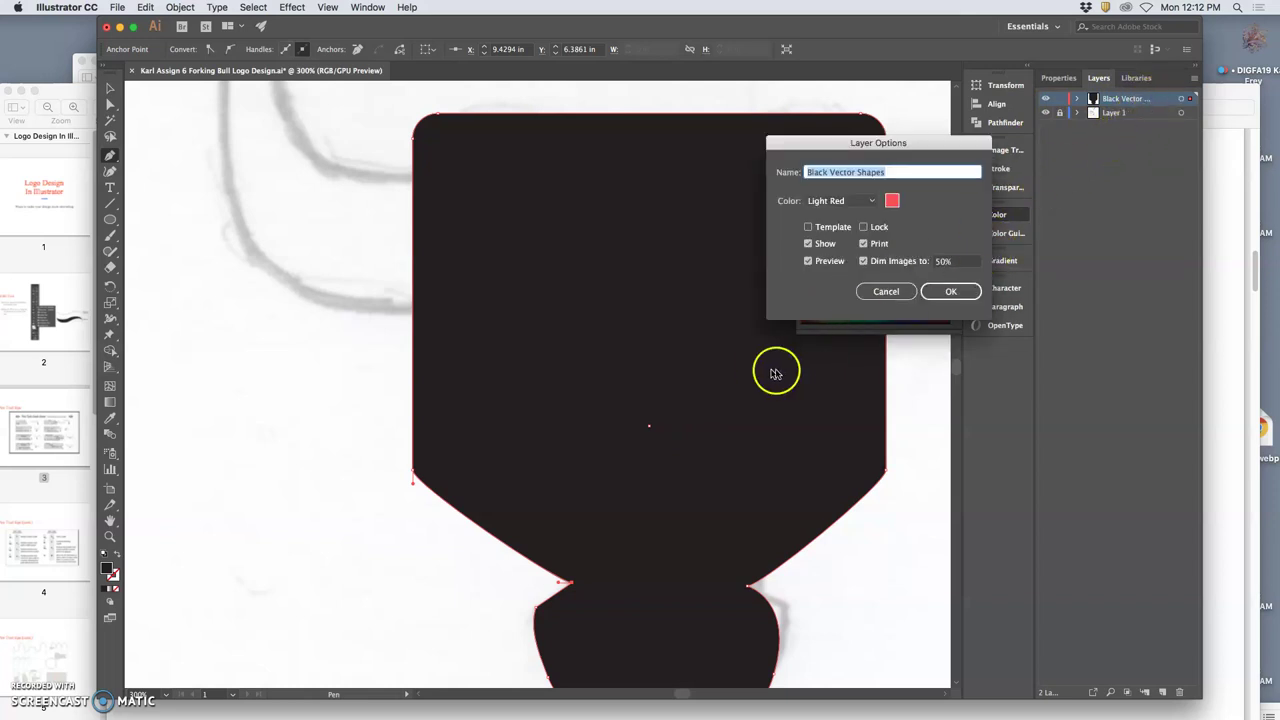
{"action": "left_click", "coordinate": [864, 261]}
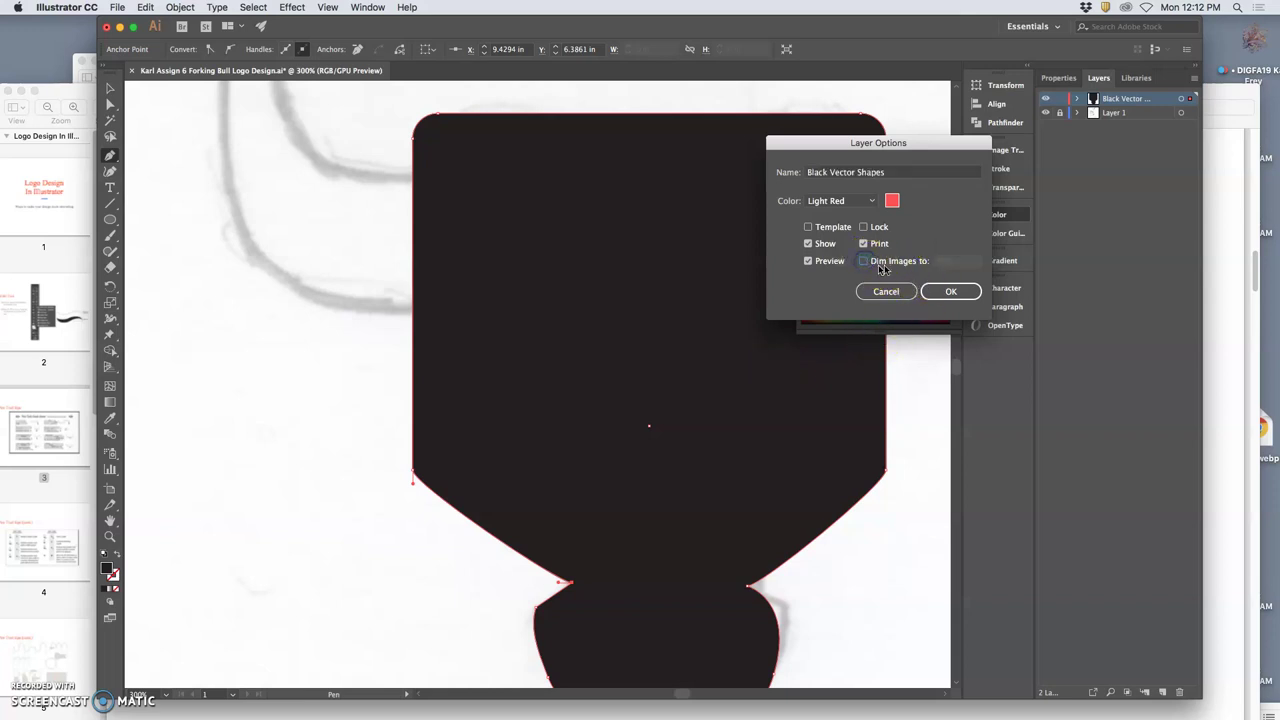
{"action": "left_click", "coordinate": [951, 291]}
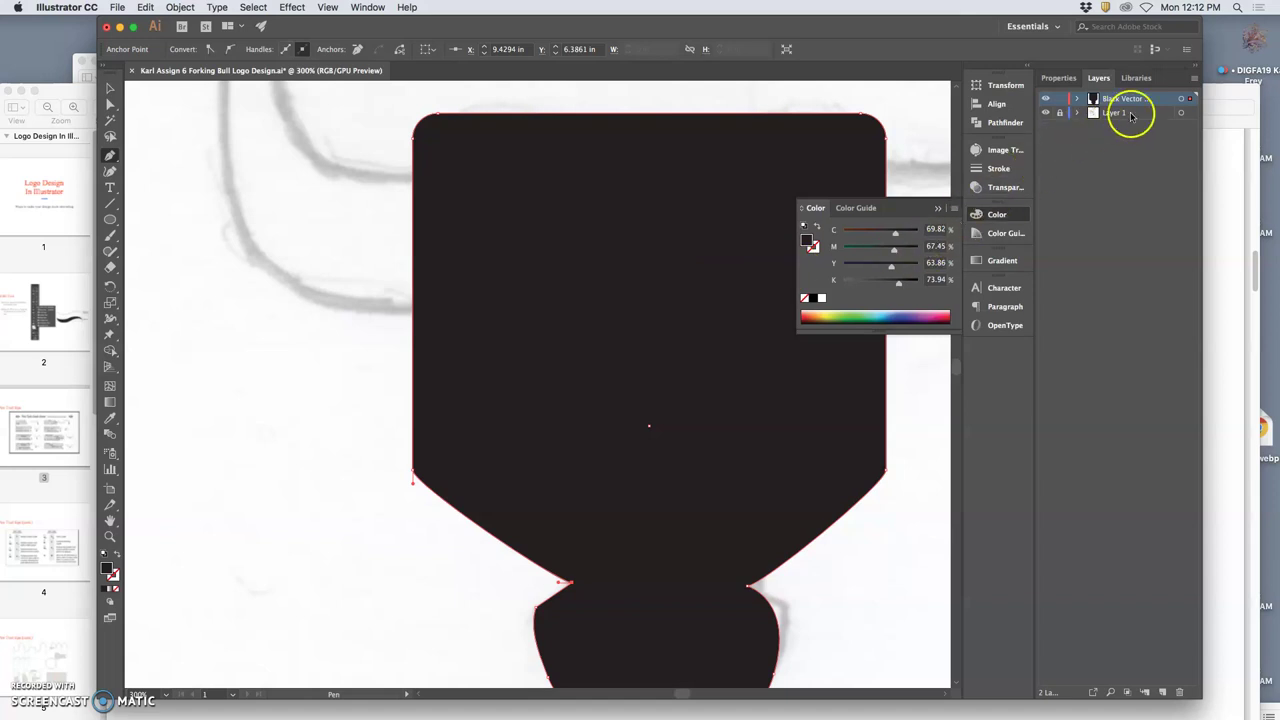
Step: Target the Black Vector Shapes layer artwork and set its Transparency opacity to 50%
{"action": "left_click", "coordinate": [1181, 98]}
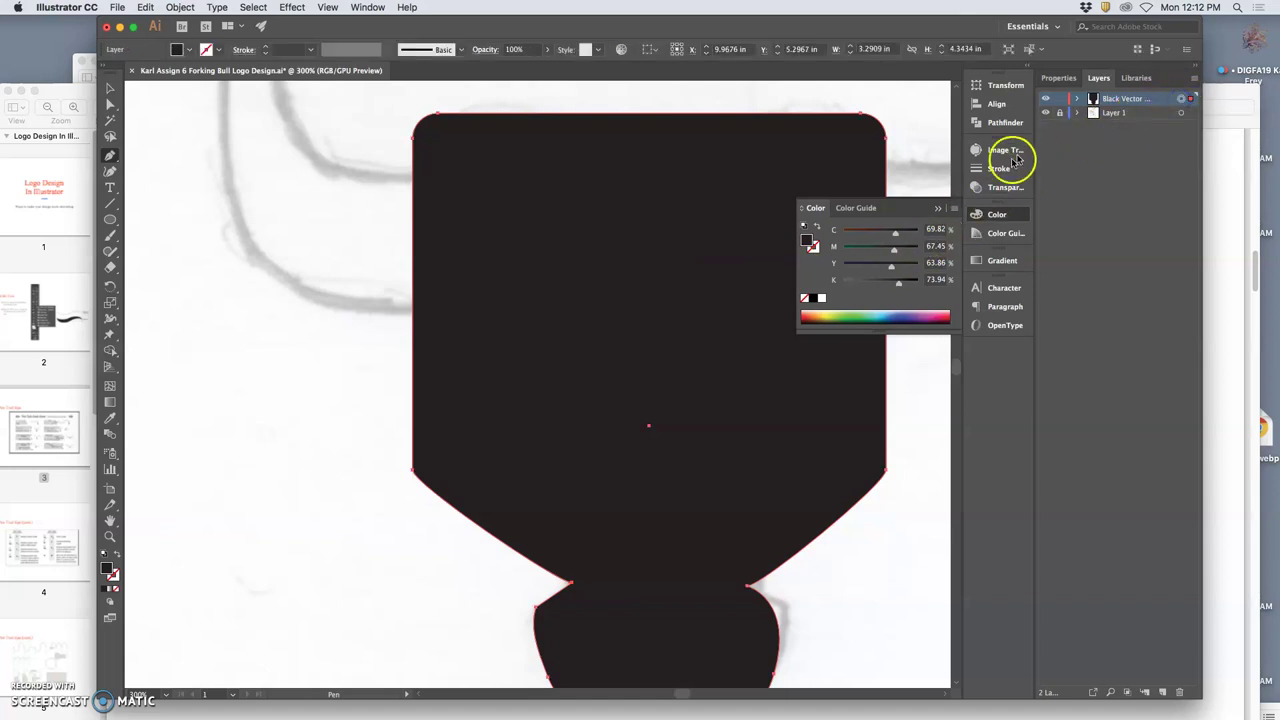
{"action": "left_click", "coordinate": [1001, 189]}
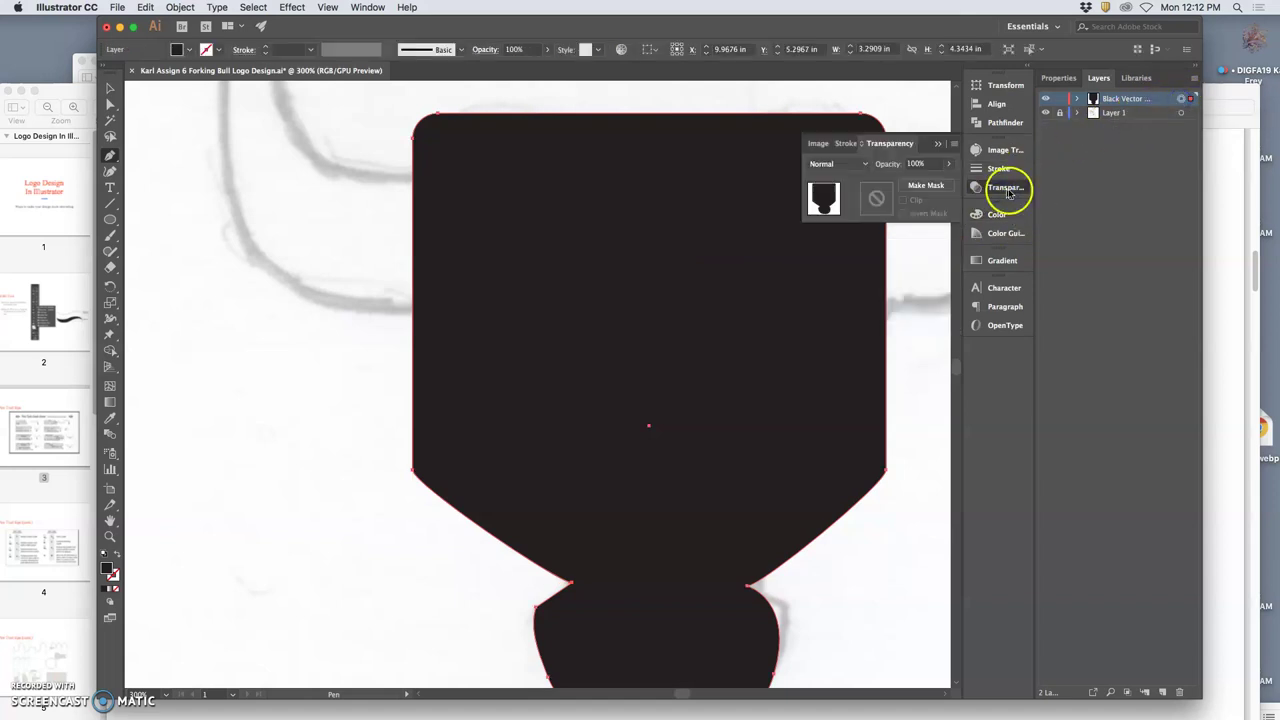
{"action": "left_click", "coordinate": [948, 164]}
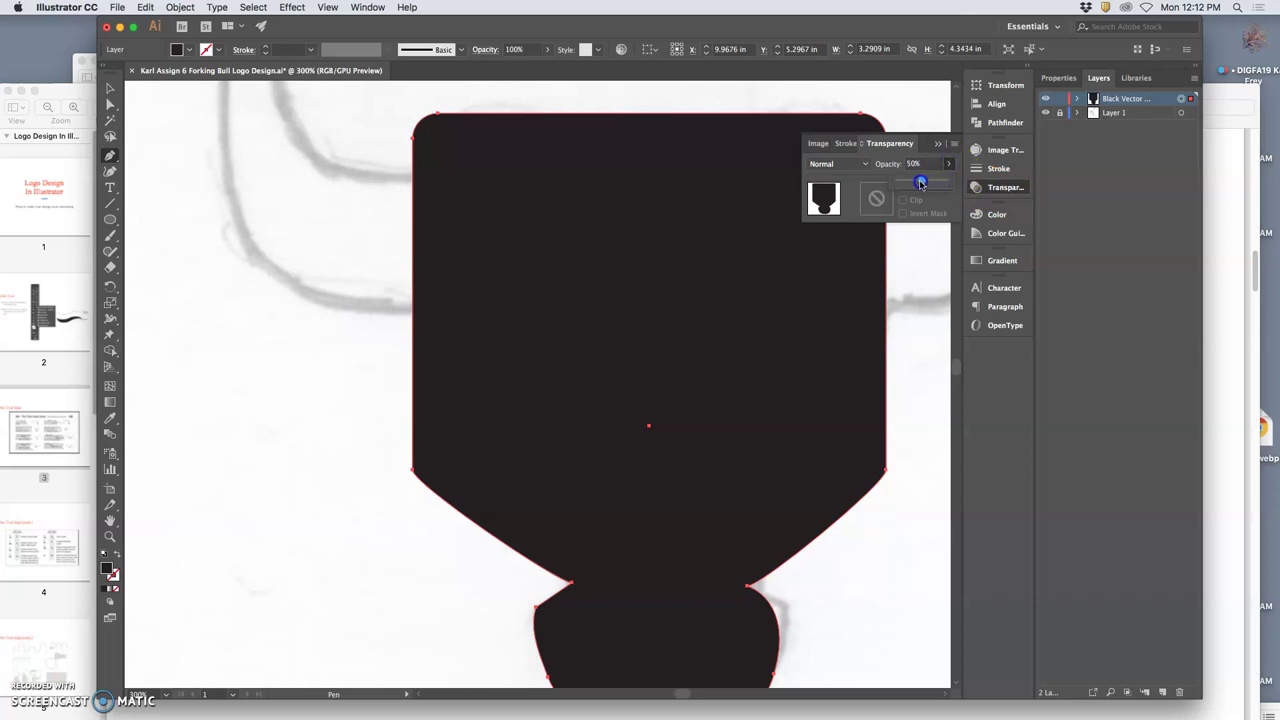
{"action": "left_click_drag", "start_coordinate": [920, 183], "coordinate": [921, 183]}
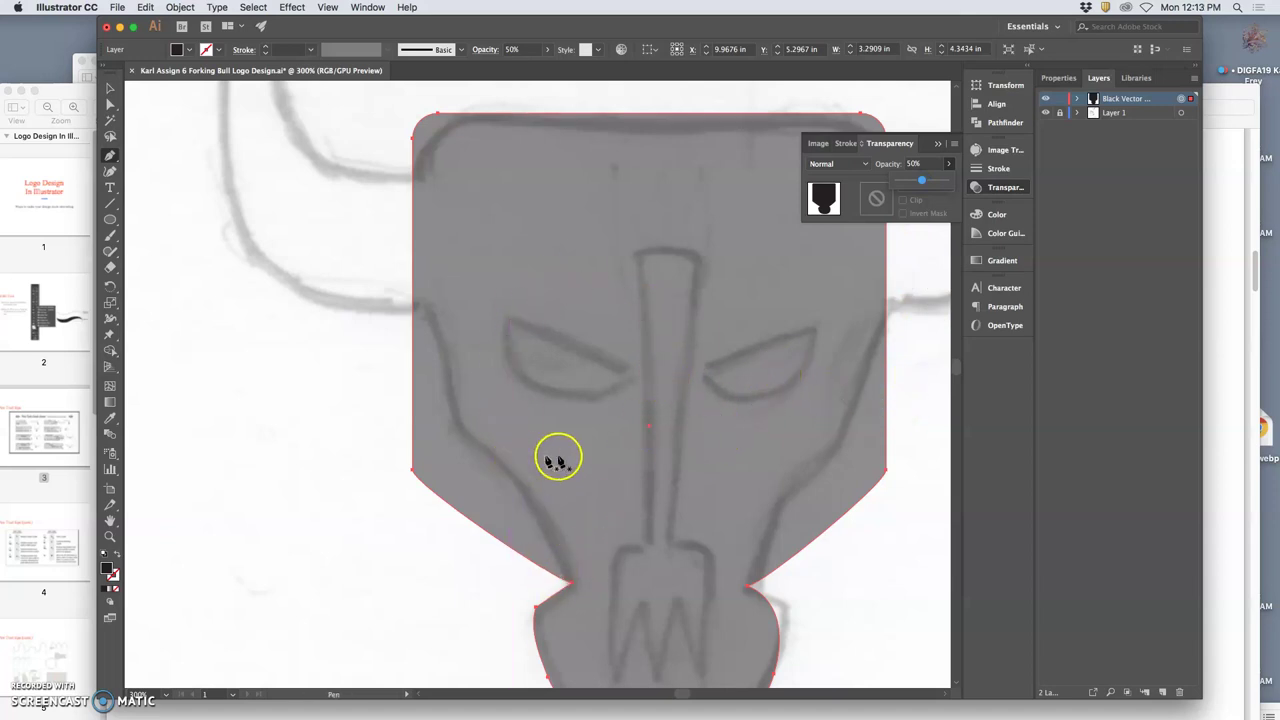
{"action": "scroll", "coordinate": [589, 451], "scroll_direction": "down", "scroll_amount": 5}
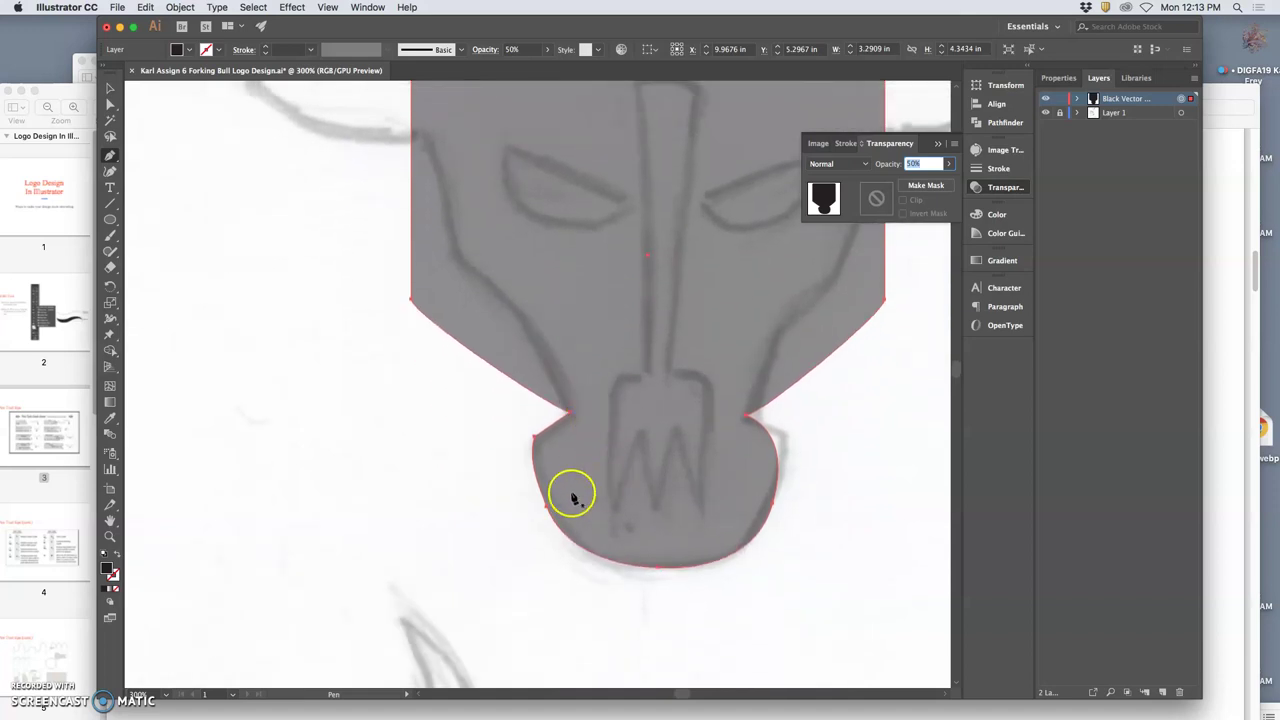
{"action": "scroll", "coordinate": [619, 478], "scroll_direction": "up", "scroll_amount": 5}
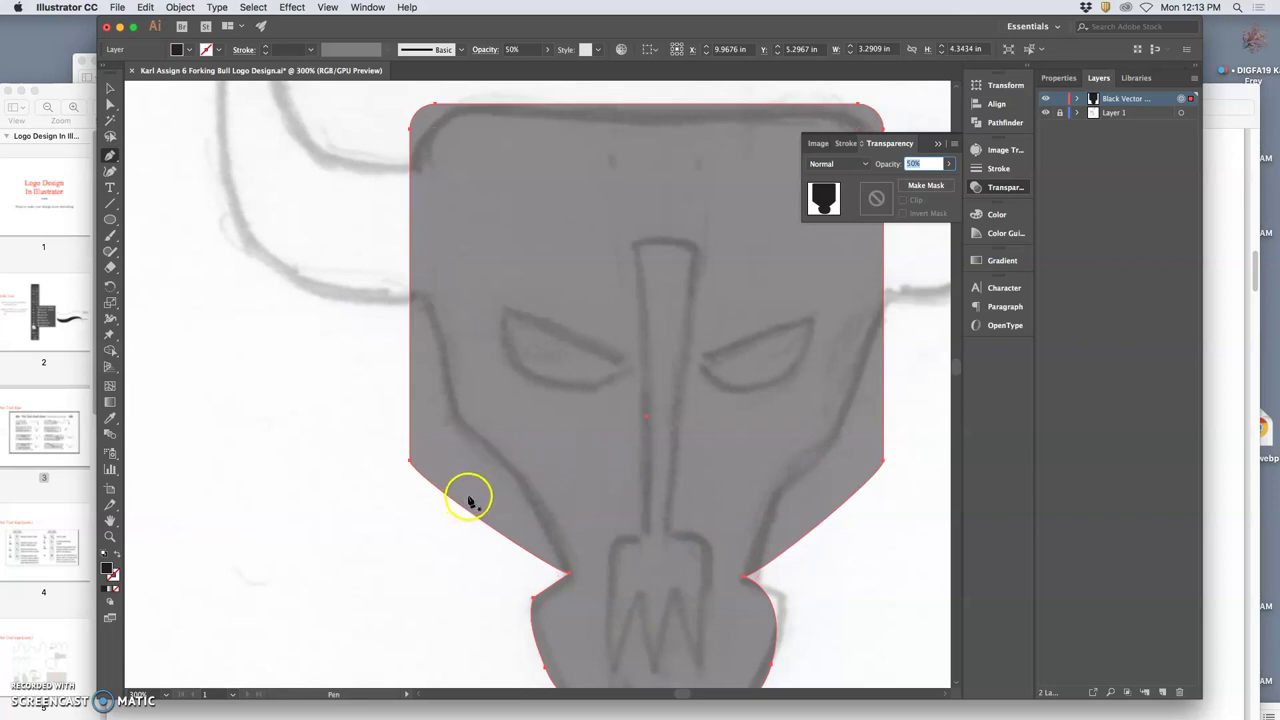
Step: Select the Add Anchor Point Tool and nudge the shape's lower-left anchor slightly upward
{"action": "key", "text": "super"}
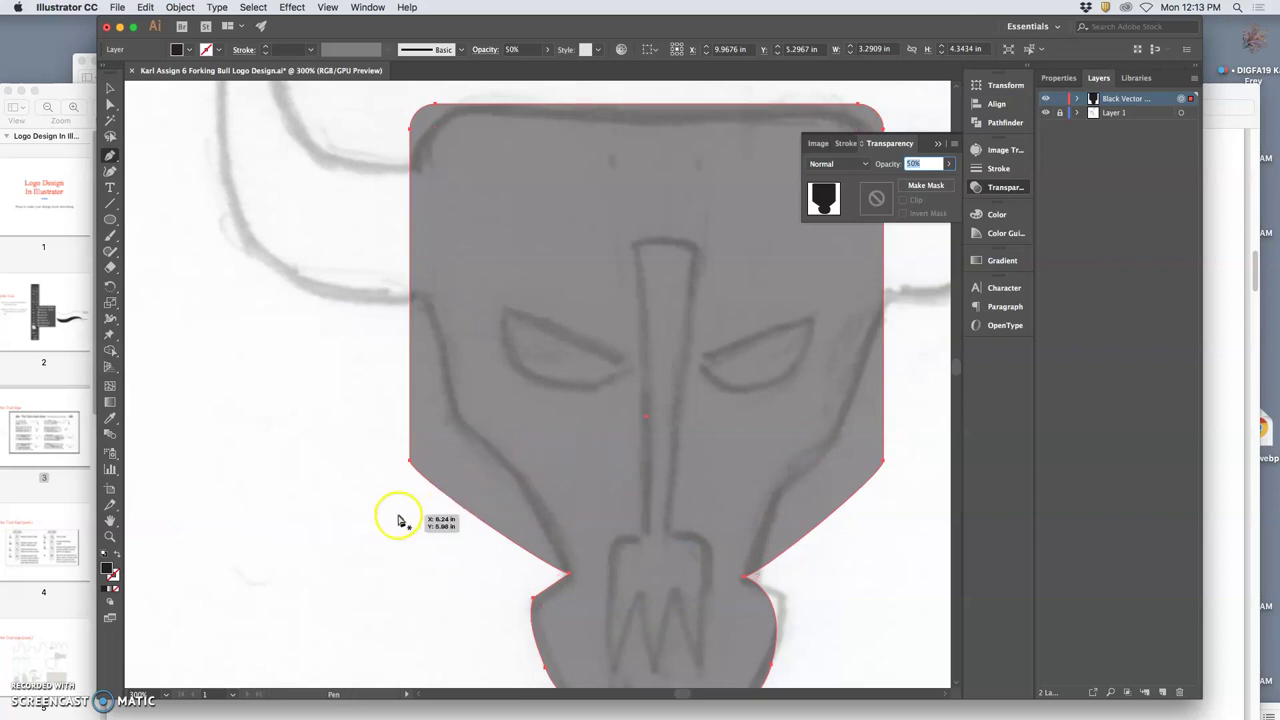
{"action": "left_click", "coordinate": [111, 157]}
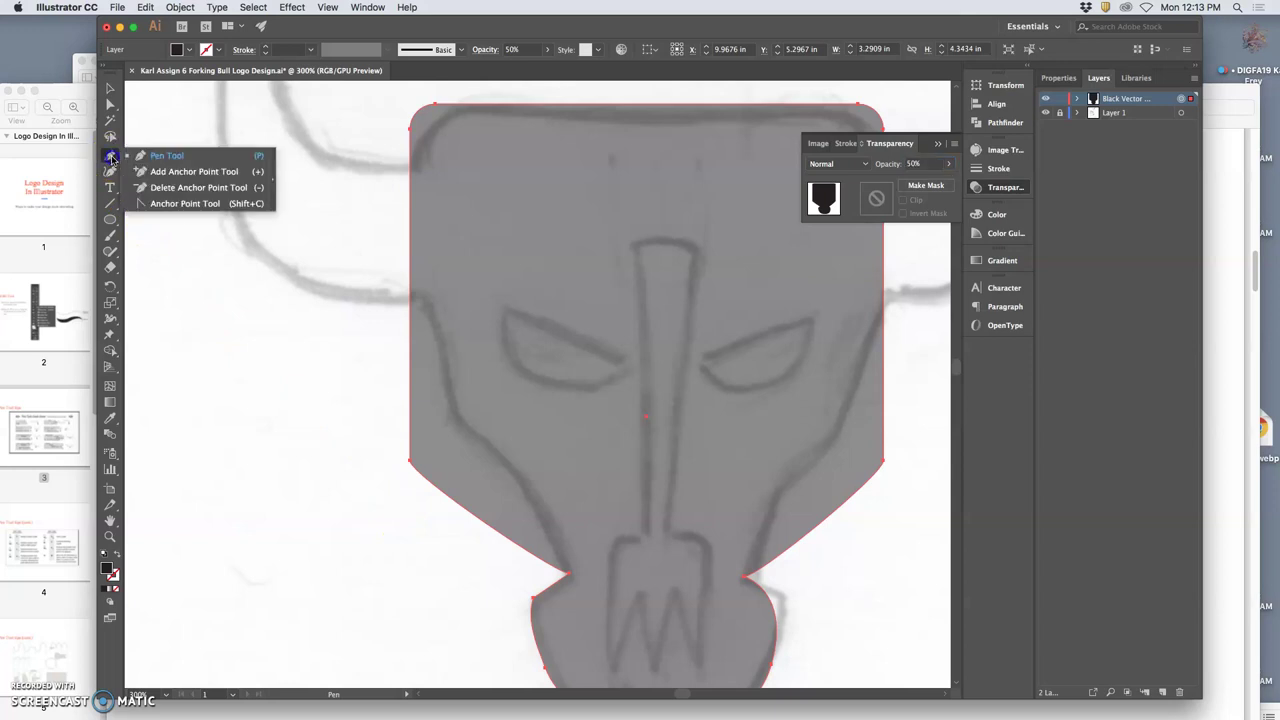
{"action": "mouse_move", "coordinate": [111, 157]}
{"action": "left_mouse_down"}
{"action": "mouse_move", "coordinate": [153, 175]}
{"action": "mouse_move", "coordinate": [102, 158]}
{"action": "left_mouse_up"}
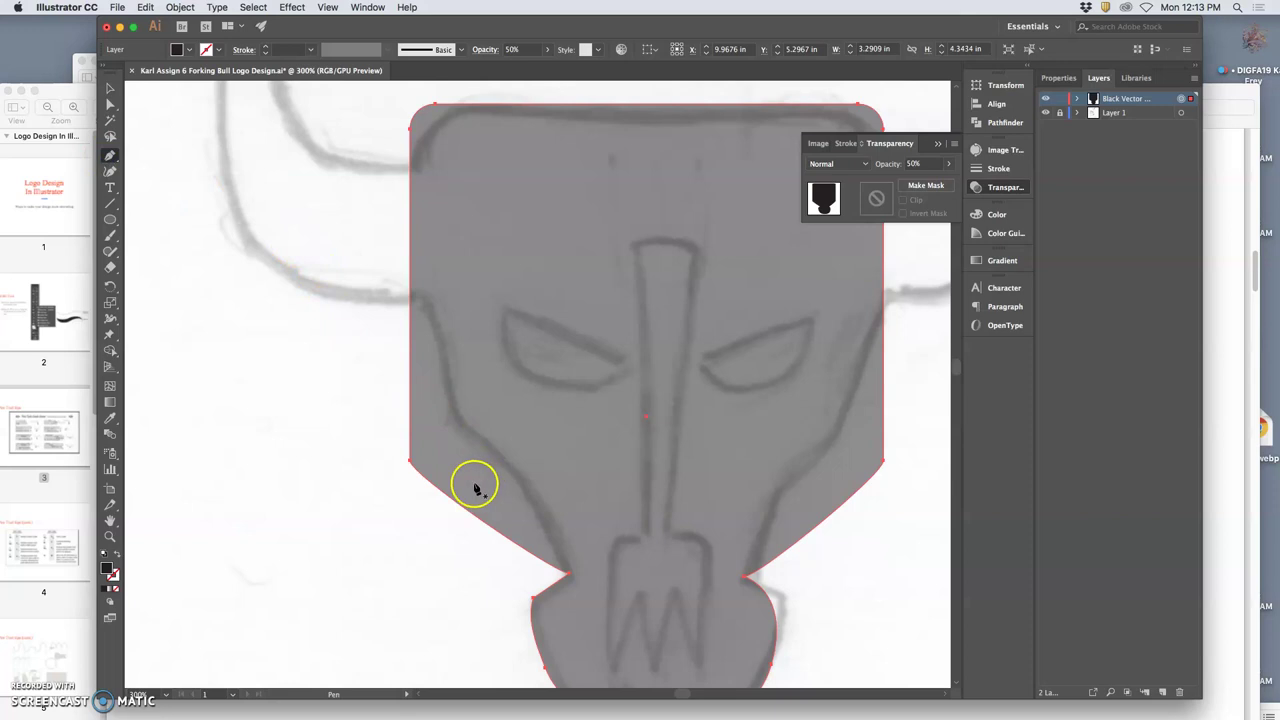
{"action": "left_click", "coordinate": [411, 463], "text": "super"}
{"action": "mouse_move", "coordinate": [411, 463]}
{"action": "left_mouse_down"}
{"action": "mouse_move", "coordinate": [449, 432]}
{"action": "mouse_move", "coordinate": [405, 450]}
{"action": "left_mouse_up"}
{"action": "left_click", "coordinate": [363, 449], "text": "super"}
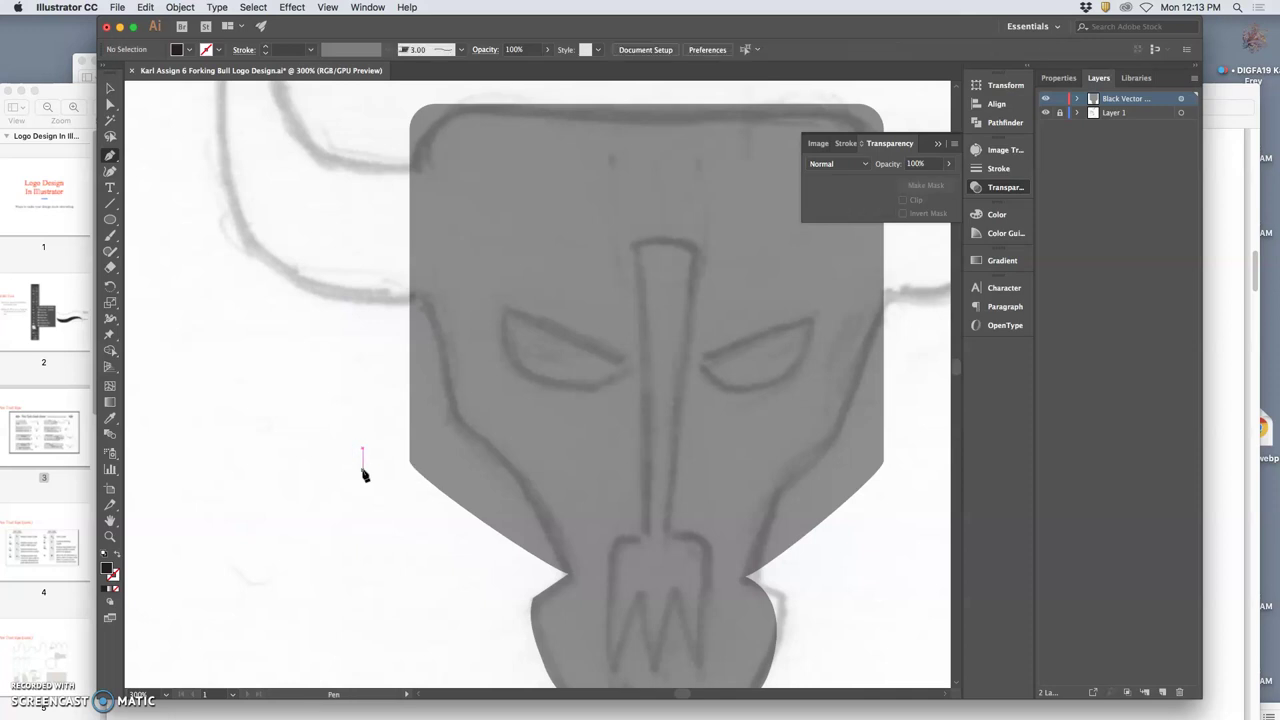
Step: Drag the top-left and left anchors inward so the head's left side slants along the sketch
{"action": "key", "text": "super"}
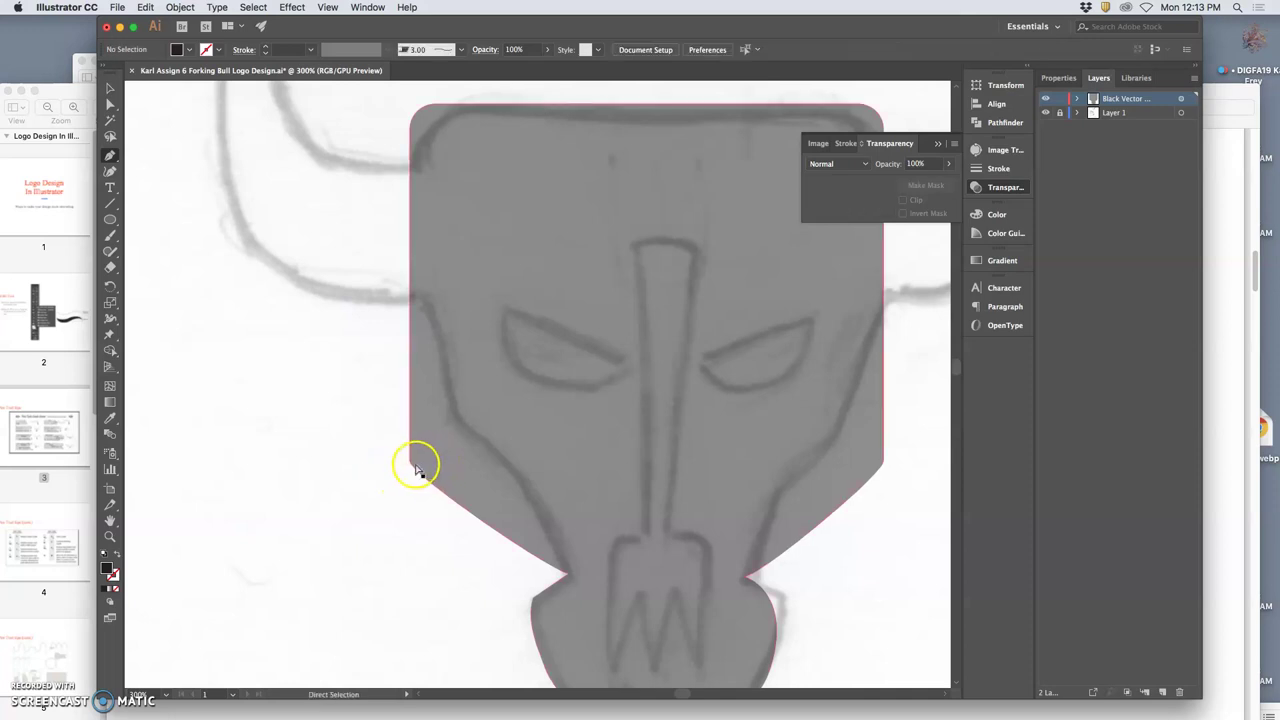
{"action": "left_click_drag", "start_coordinate": [413, 463], "coordinate": [456, 418]}
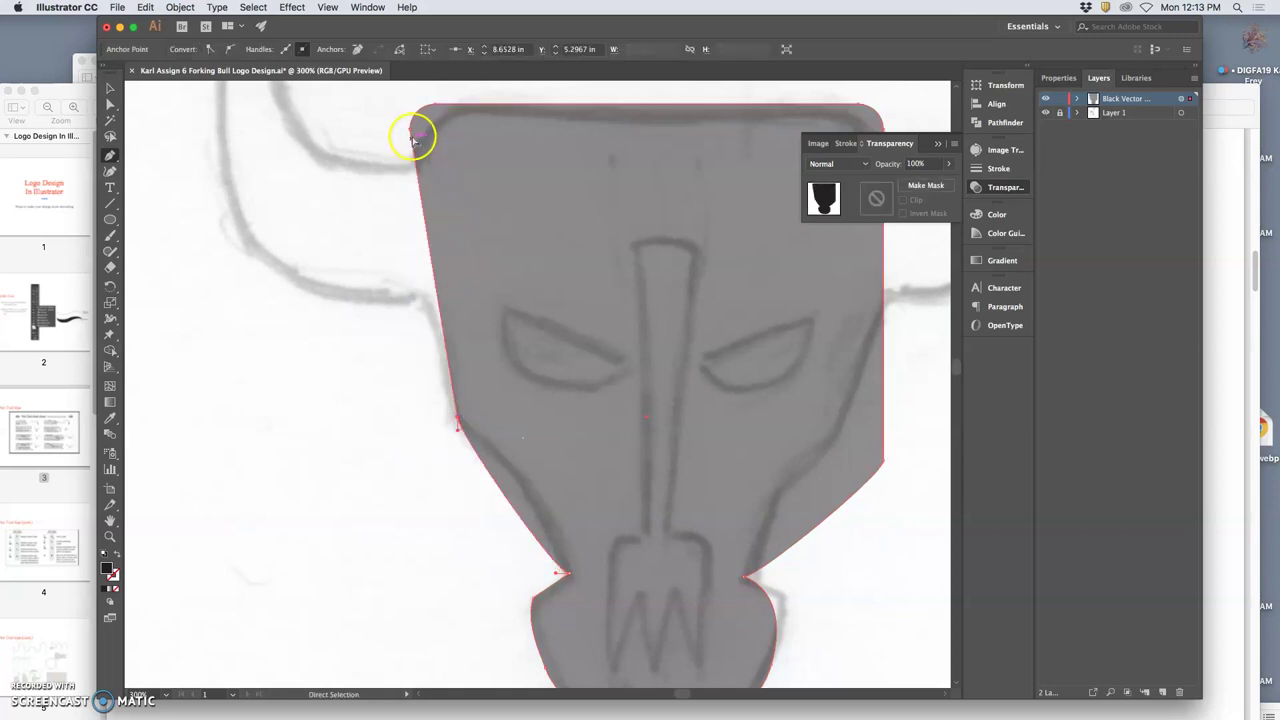
{"action": "left_click_drag", "start_coordinate": [412, 131], "coordinate": [418, 165]}
{"action": "left_click", "coordinate": [436, 105]}
{"action": "left_click_drag", "start_coordinate": [437, 111], "coordinate": [466, 111]}
{"action": "left_click_drag", "start_coordinate": [418, 153], "coordinate": [412, 140]}
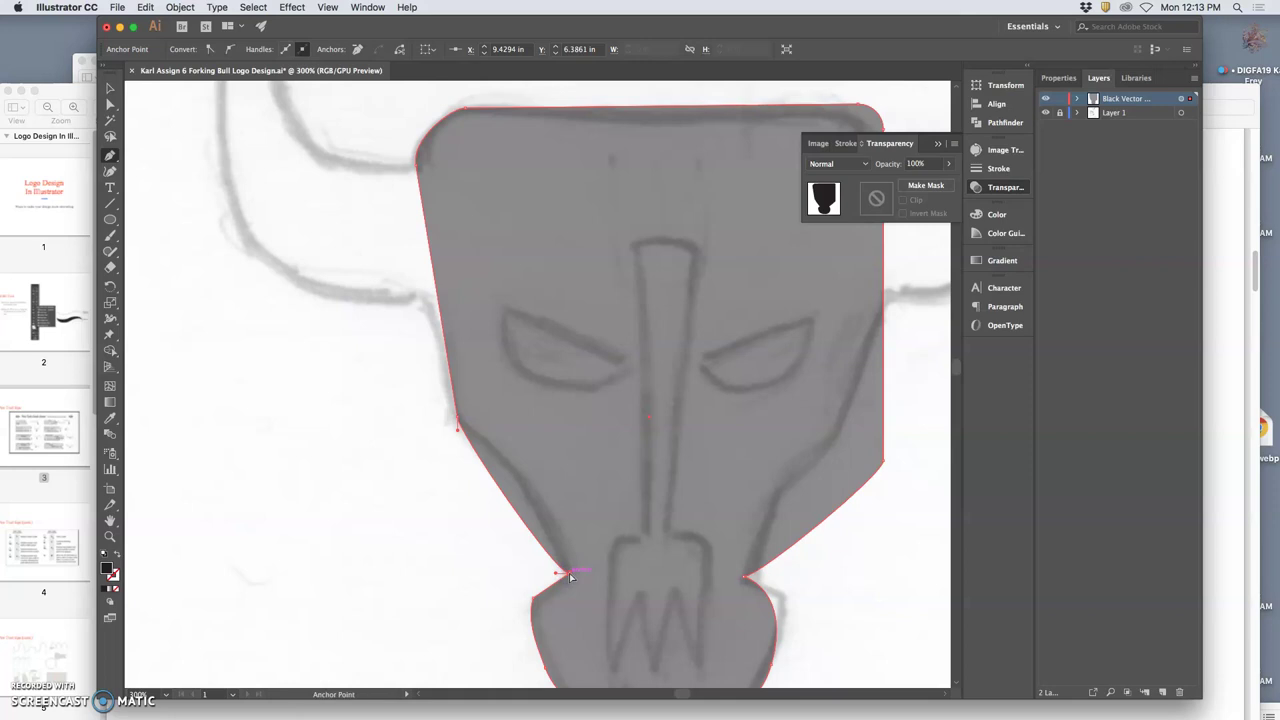
Step: Fine-tune the chin anchor and the curve of the edge above it
{"action": "mouse_move", "coordinate": [570, 580]}
{"action": "left_mouse_down"}
{"action": "mouse_move", "coordinate": [588, 567]}
{"action": "mouse_move", "coordinate": [560, 594]}
{"action": "left_mouse_up"}
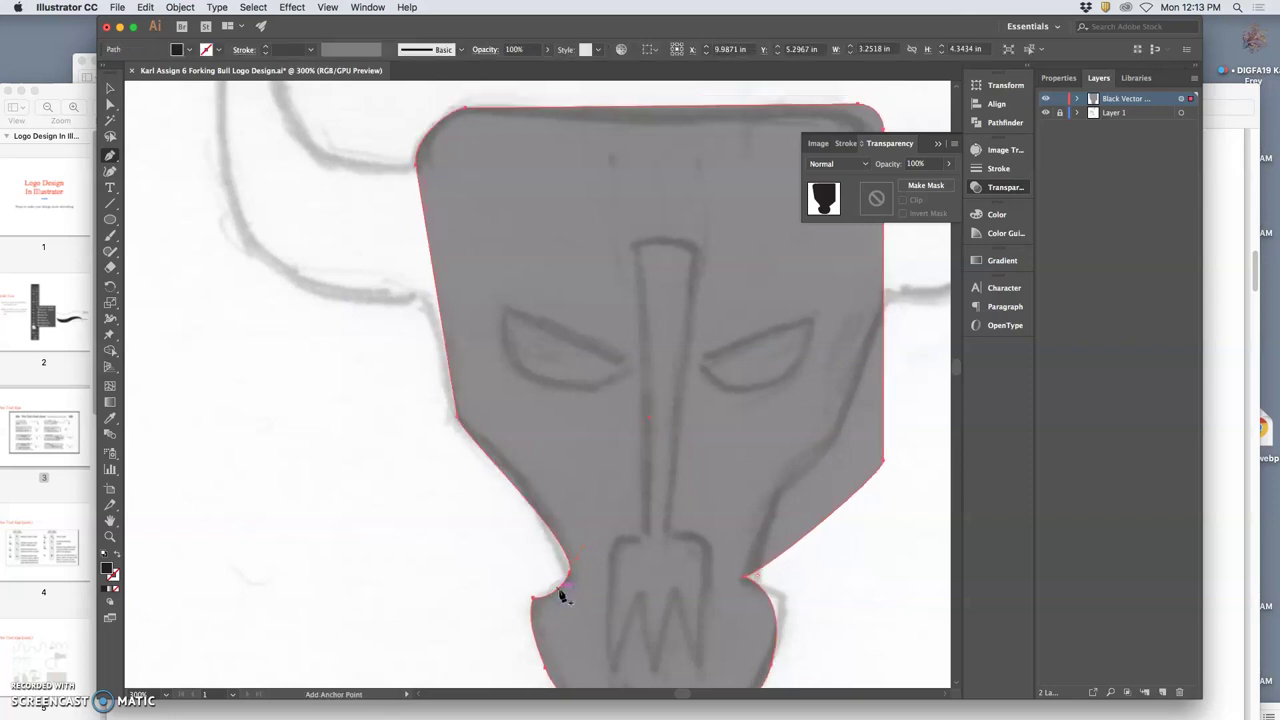
{"action": "left_click", "coordinate": [570, 581], "text": "super"}
{"action": "left_click", "coordinate": [568, 575], "text": "super"}
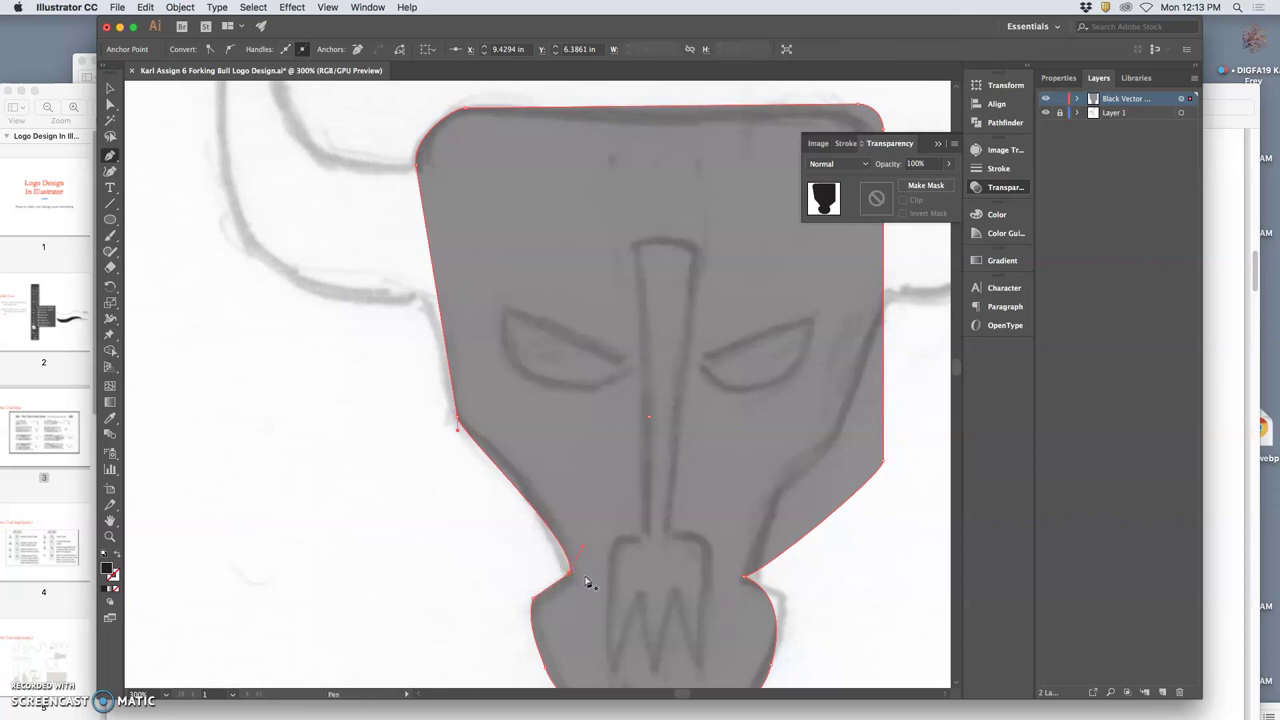
{"action": "mouse_move", "coordinate": [583, 546]}
{"action": "left_mouse_down"}
{"action": "mouse_move", "coordinate": [620, 523]}
{"action": "mouse_move", "coordinate": [585, 549]}
{"action": "left_mouse_up"}
{"action": "left_click_drag", "start_coordinate": [563, 550], "coordinate": [559, 541]}
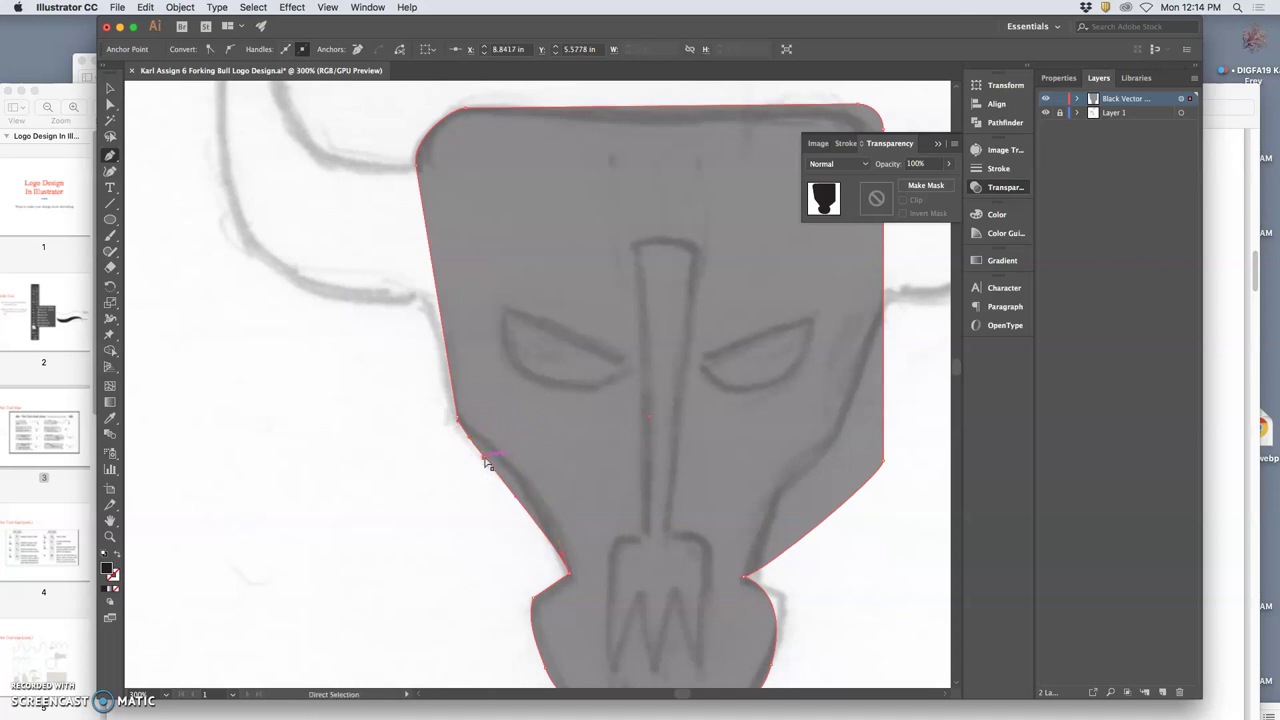
Step: Add a curved anchor on the left jaw edge and round the cheek down to the jaw
{"action": "mouse_move", "coordinate": [481, 461]}
{"action": "left_mouse_down"}
{"action": "mouse_move", "coordinate": [509, 502]}
{"action": "mouse_move", "coordinate": [505, 466]}
{"action": "left_mouse_up"}
{"action": "left_click", "coordinate": [457, 421]}
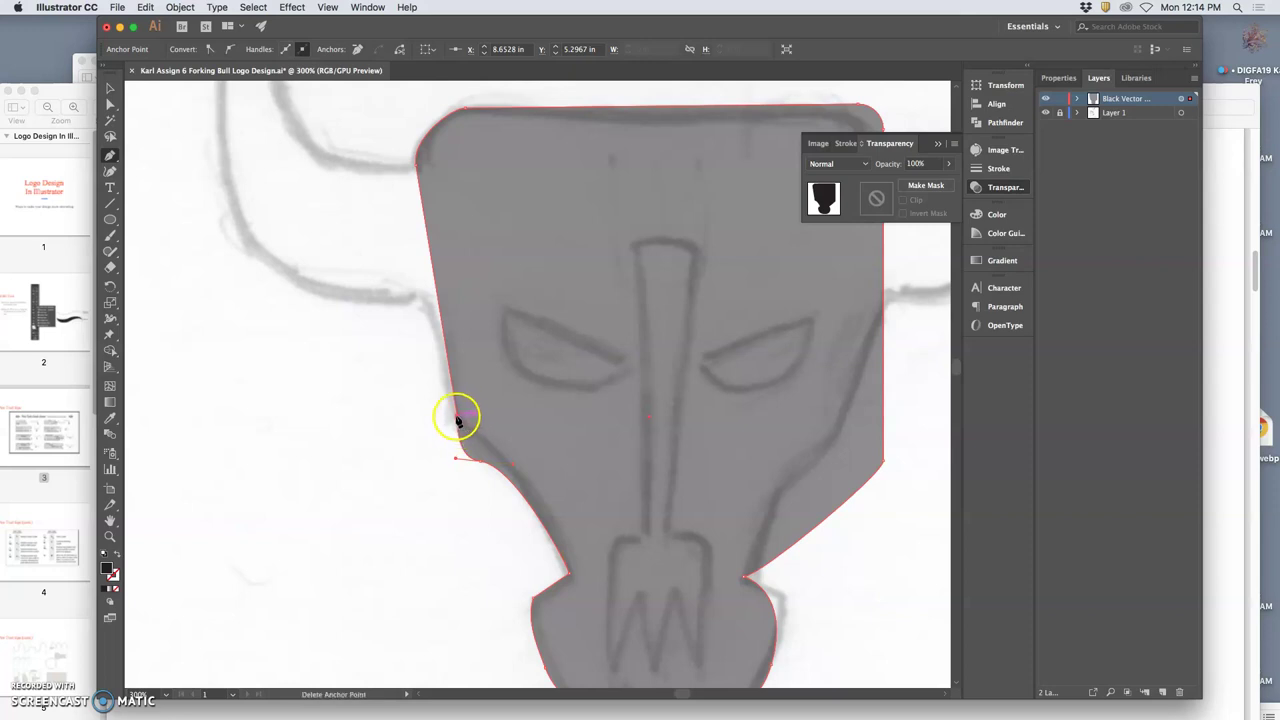
{"action": "left_click_drag", "start_coordinate": [457, 461], "coordinate": [481, 456]}
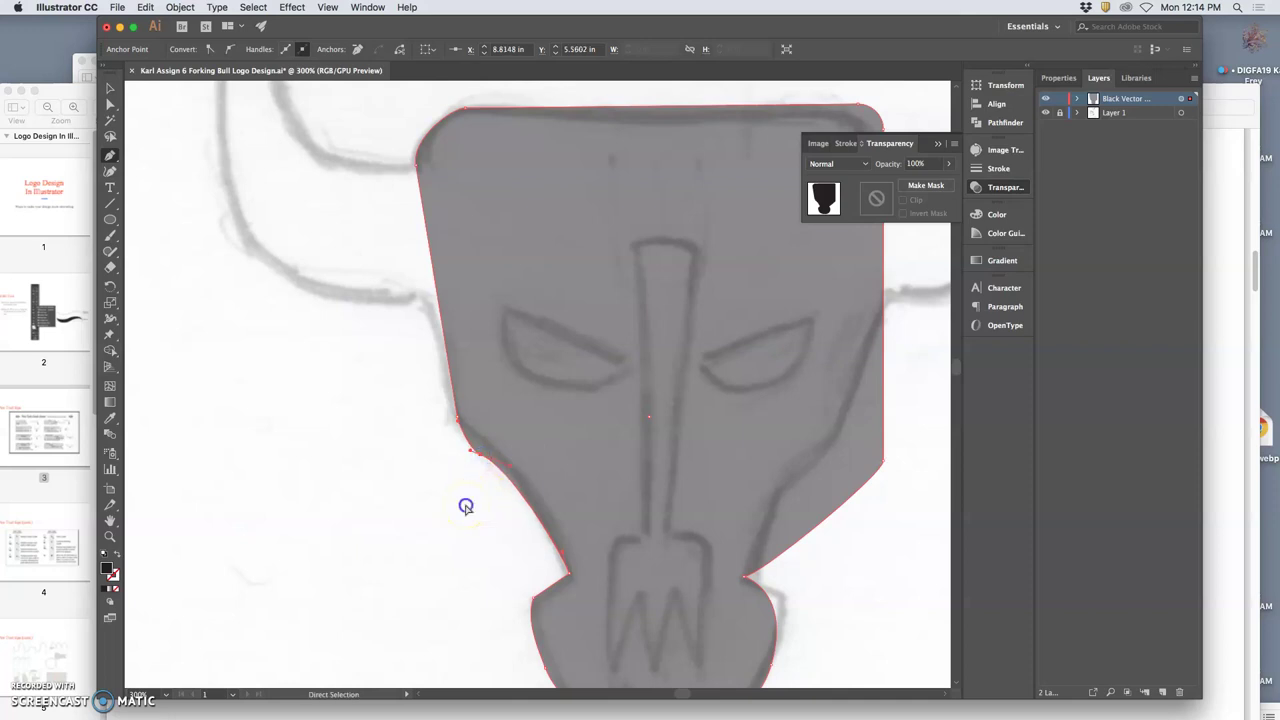
{"action": "left_click", "coordinate": [466, 506], "text": "super"}
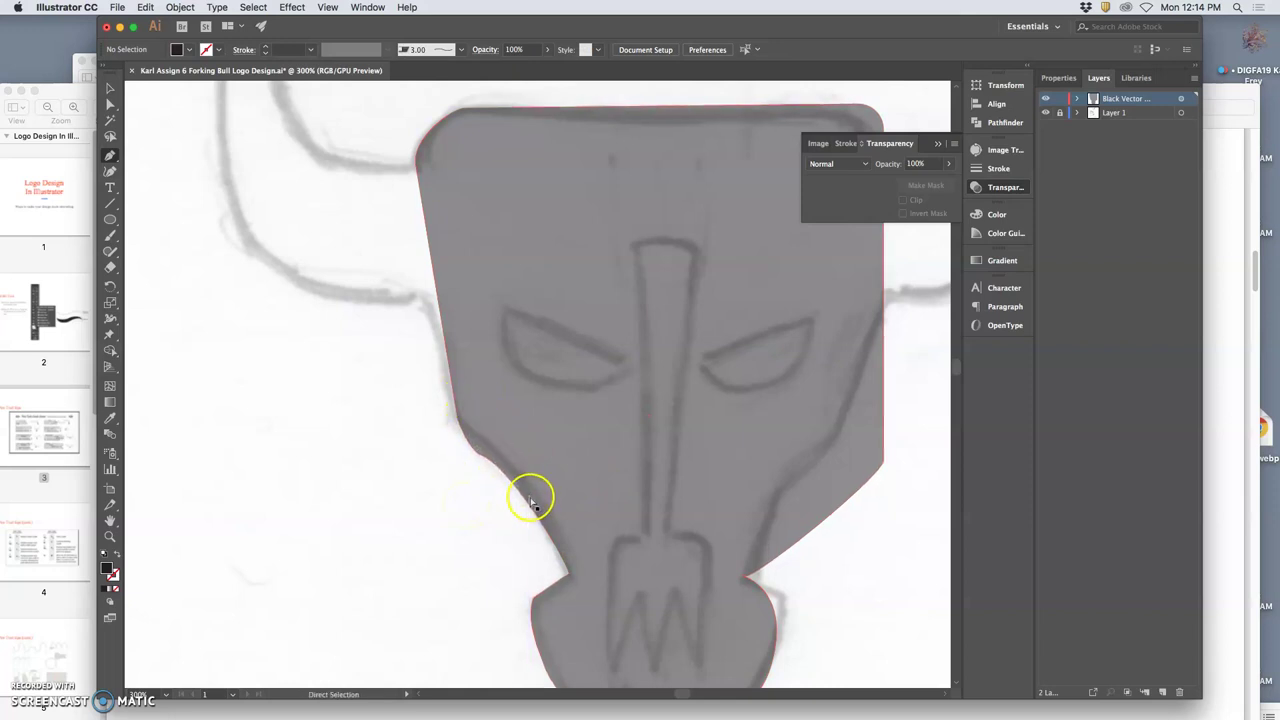
Step: Zoom in, move the lower-left cheek point and convert it to a smooth curve into the muzzle
{"action": "key", "text": "super+equal"}
{"action": "key", "text": "super+equal"}
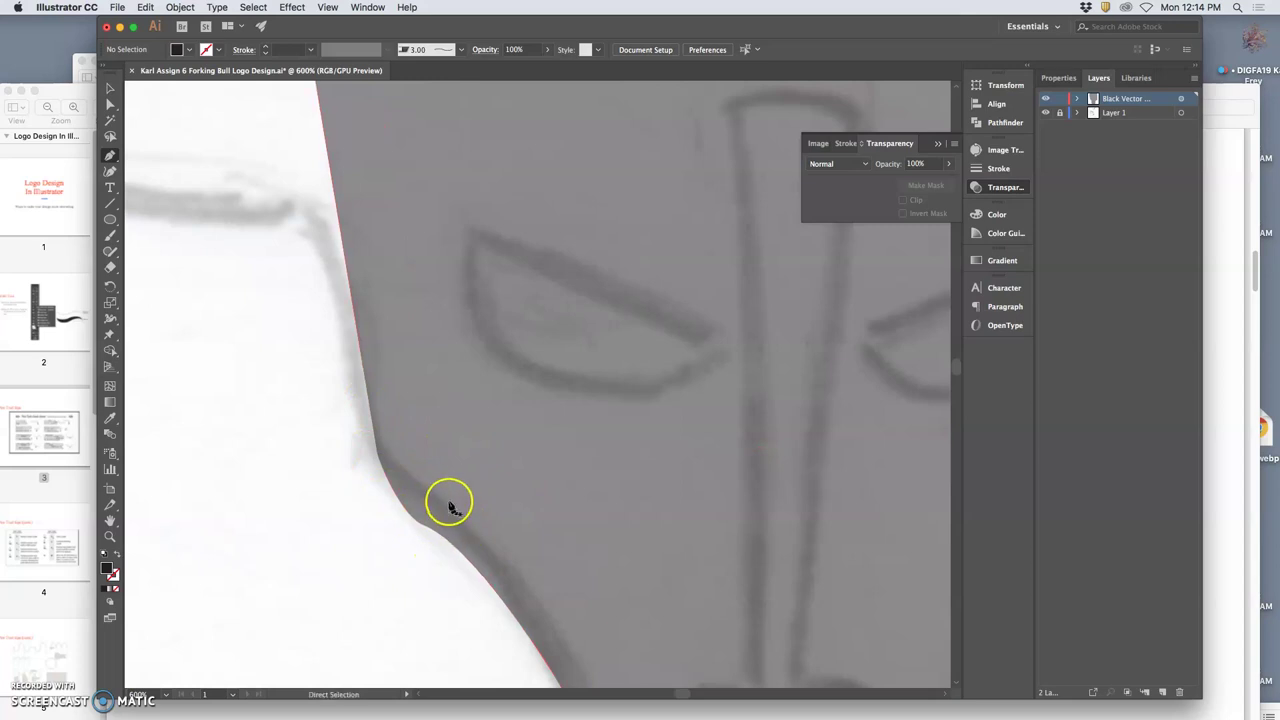
{"action": "left_click", "coordinate": [448, 500], "text": "super"}
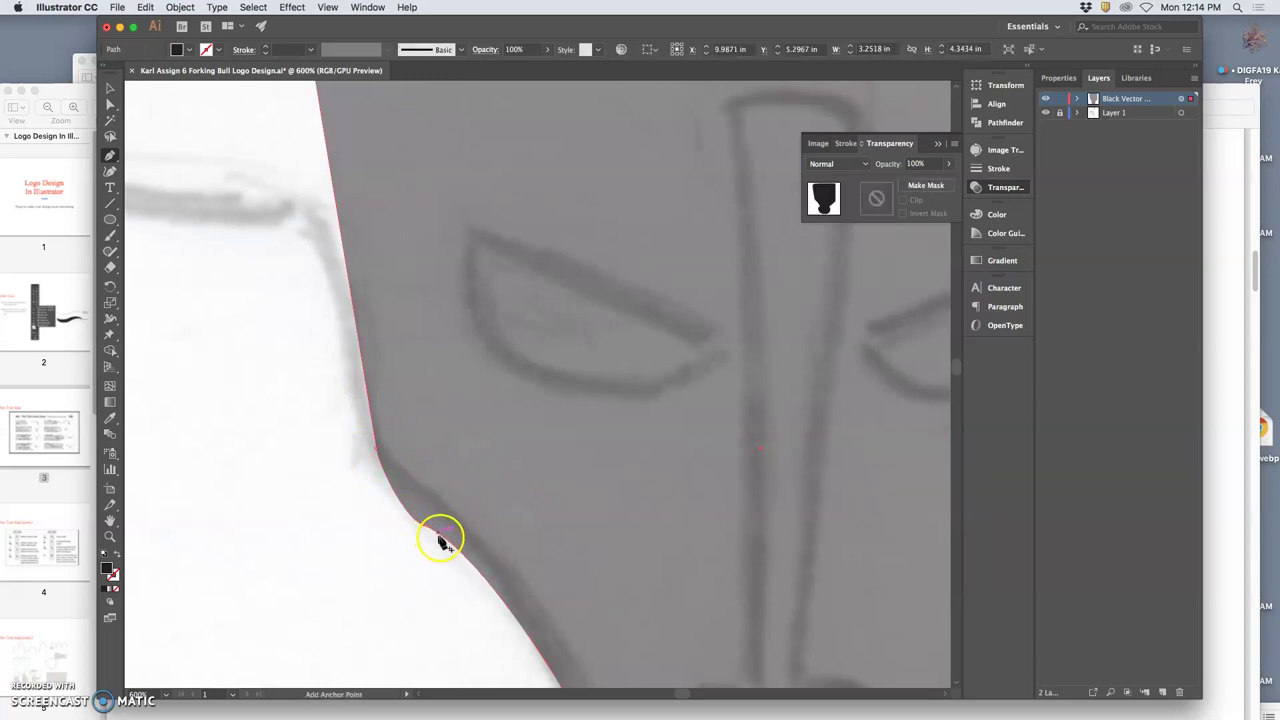
{"action": "left_click_drag", "start_coordinate": [424, 528], "coordinate": [477, 554]}
{"action": "left_click", "coordinate": [404, 515]}
{"action": "left_click_drag", "start_coordinate": [410, 521], "coordinate": [413, 523]}
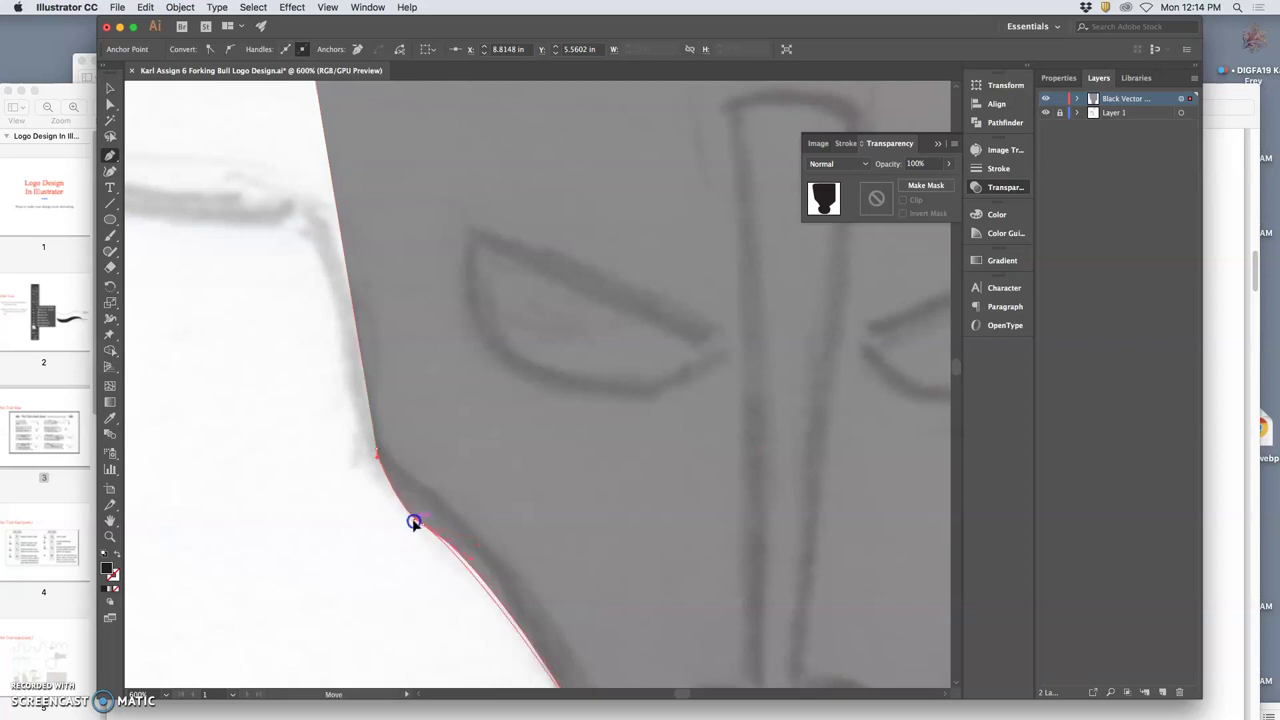
{"action": "left_click_drag", "start_coordinate": [406, 545], "coordinate": [378, 460]}
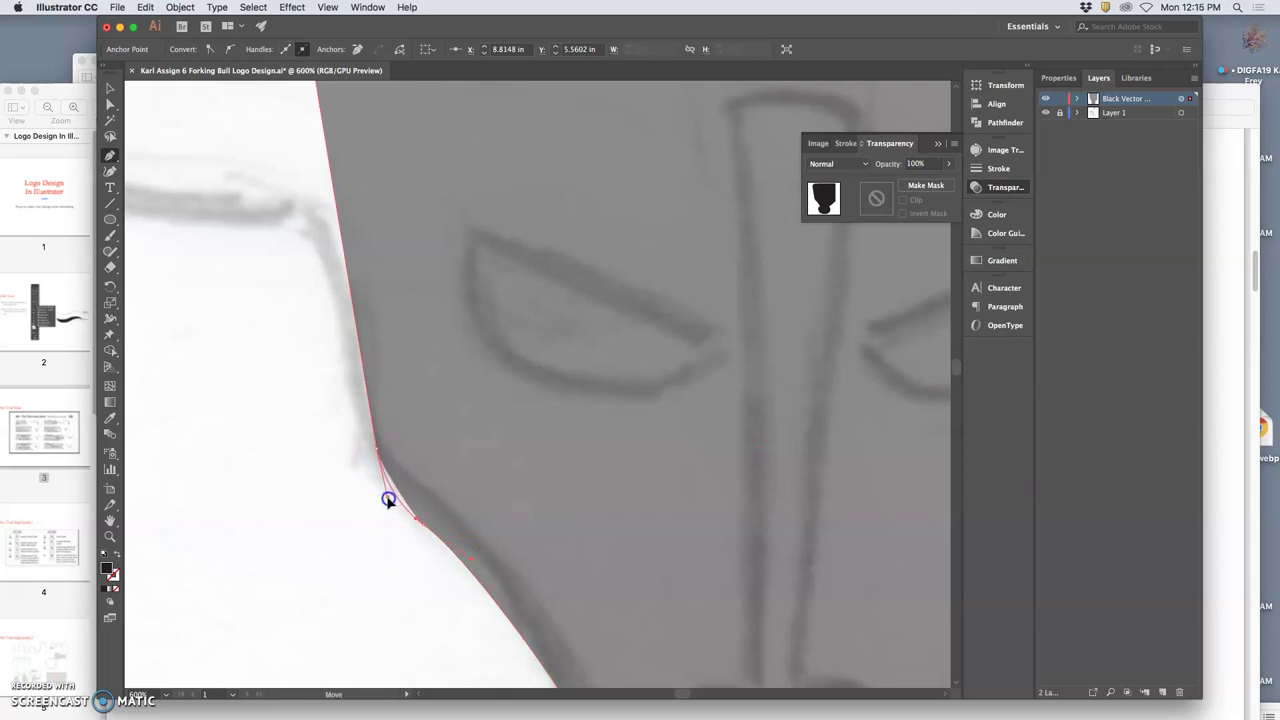
{"action": "left_click", "coordinate": [394, 553]}
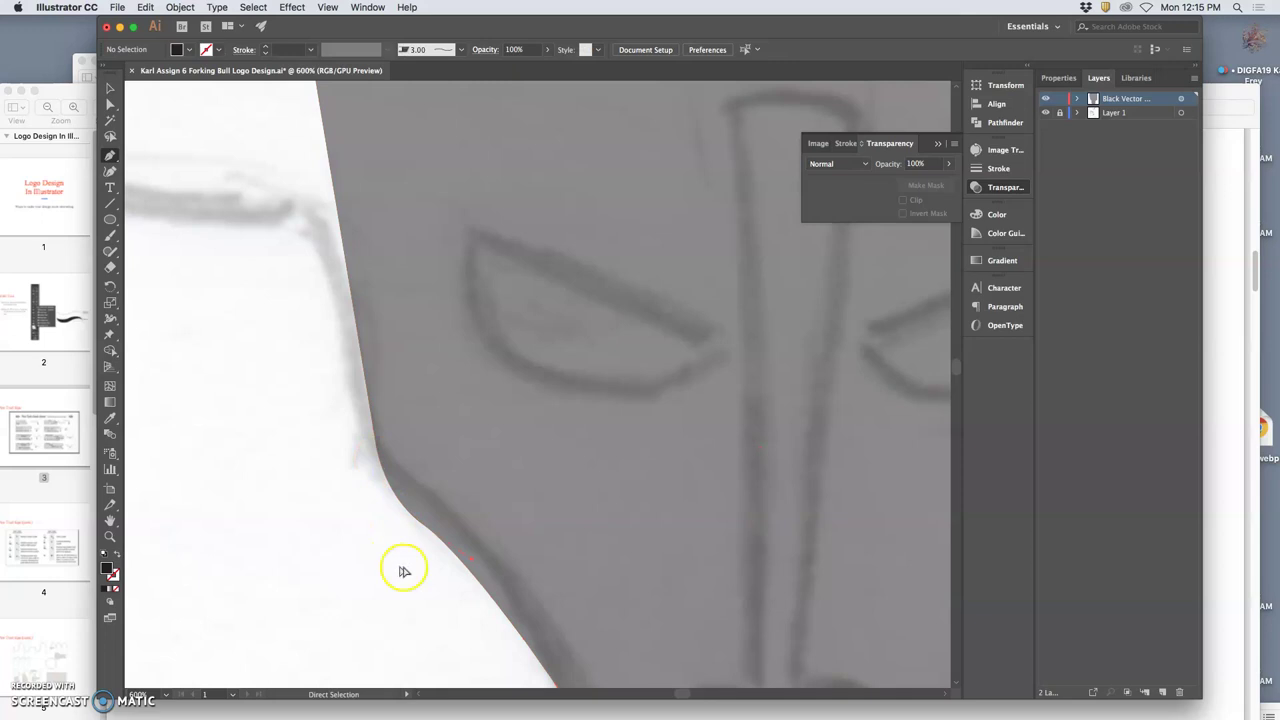
{"action": "key", "text": "super+minus"}
{"action": "key", "text": "super+minus"}
{"action": "key", "text": "super+minus"}
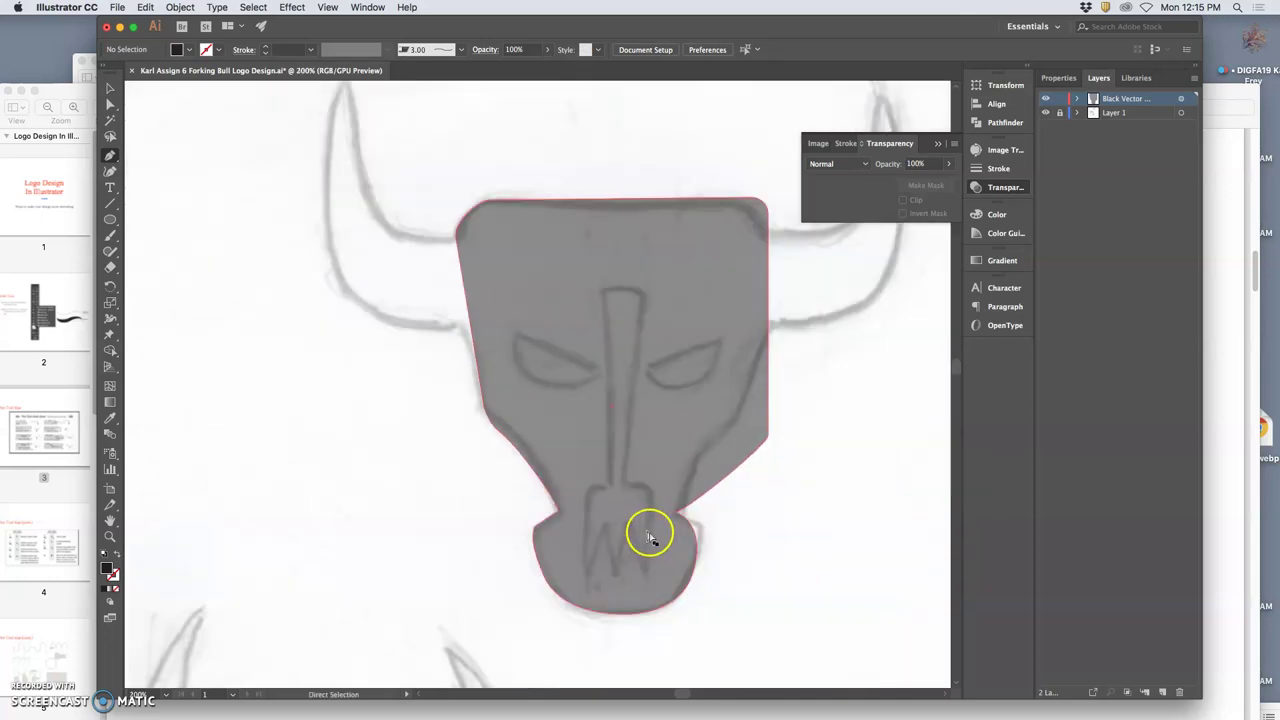
{"action": "key", "text": "p"}
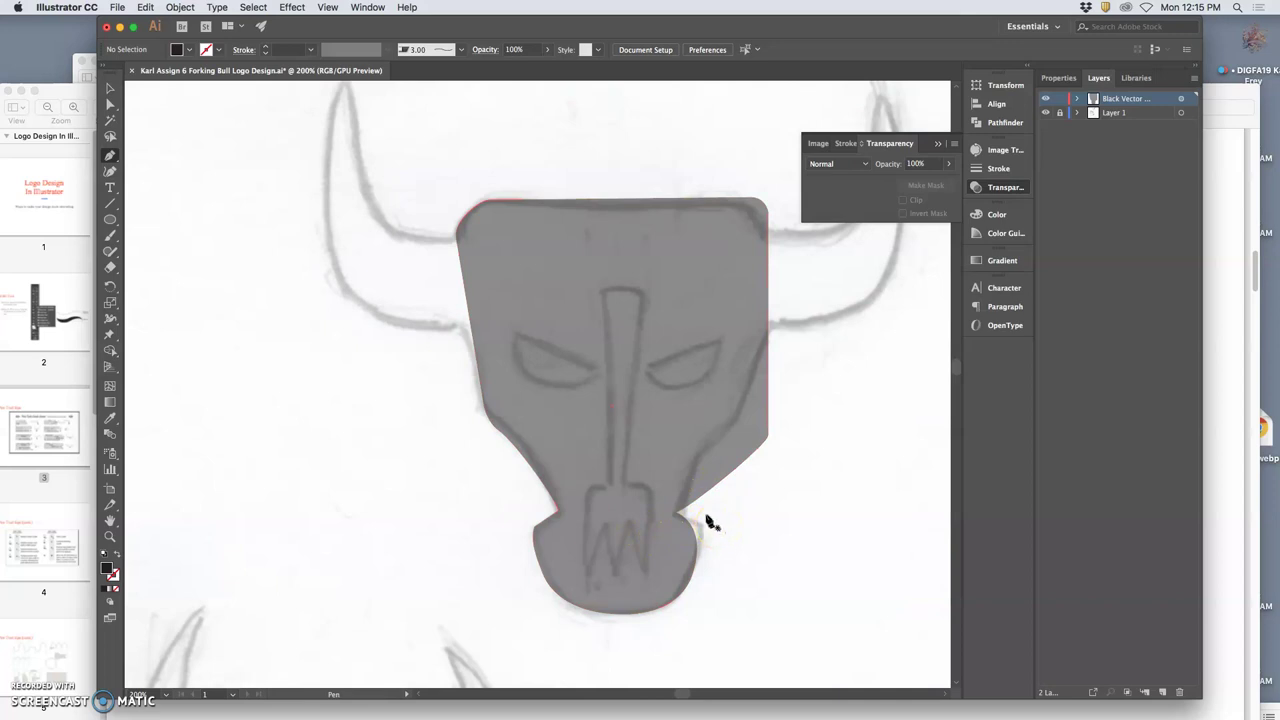
Step: Add a middle anchor on the head's top edge, pull it slightly down and smooth it
{"action": "left_click_drag", "start_coordinate": [634, 366], "coordinate": [633, 313]}
{"action": "scroll", "coordinate": [633, 313], "scroll_direction": "up", "scroll_amount": 2}
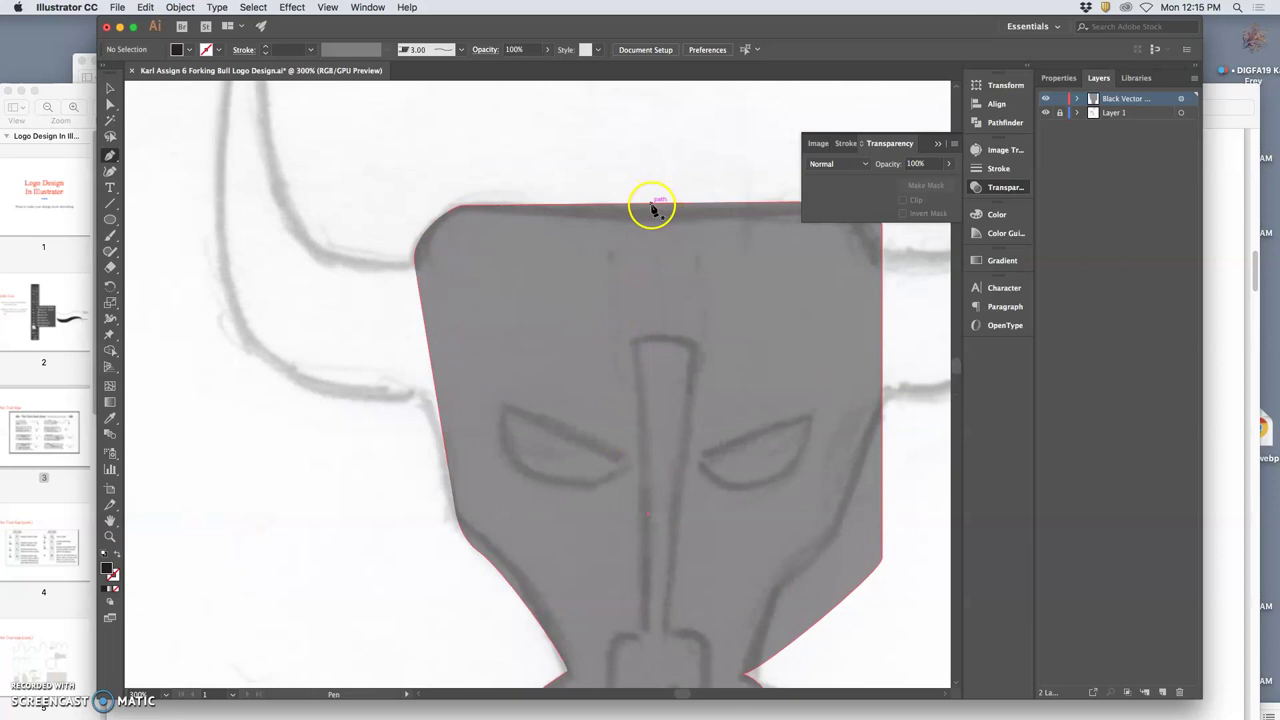
{"action": "mouse_move", "coordinate": [652, 207]}
{"action": "left_mouse_down"}
{"action": "mouse_move", "coordinate": [662, 200]}
{"action": "mouse_move", "coordinate": [663, 223]}
{"action": "left_mouse_up"}
{"action": "left_click", "coordinate": [663, 223], "text": "super"}
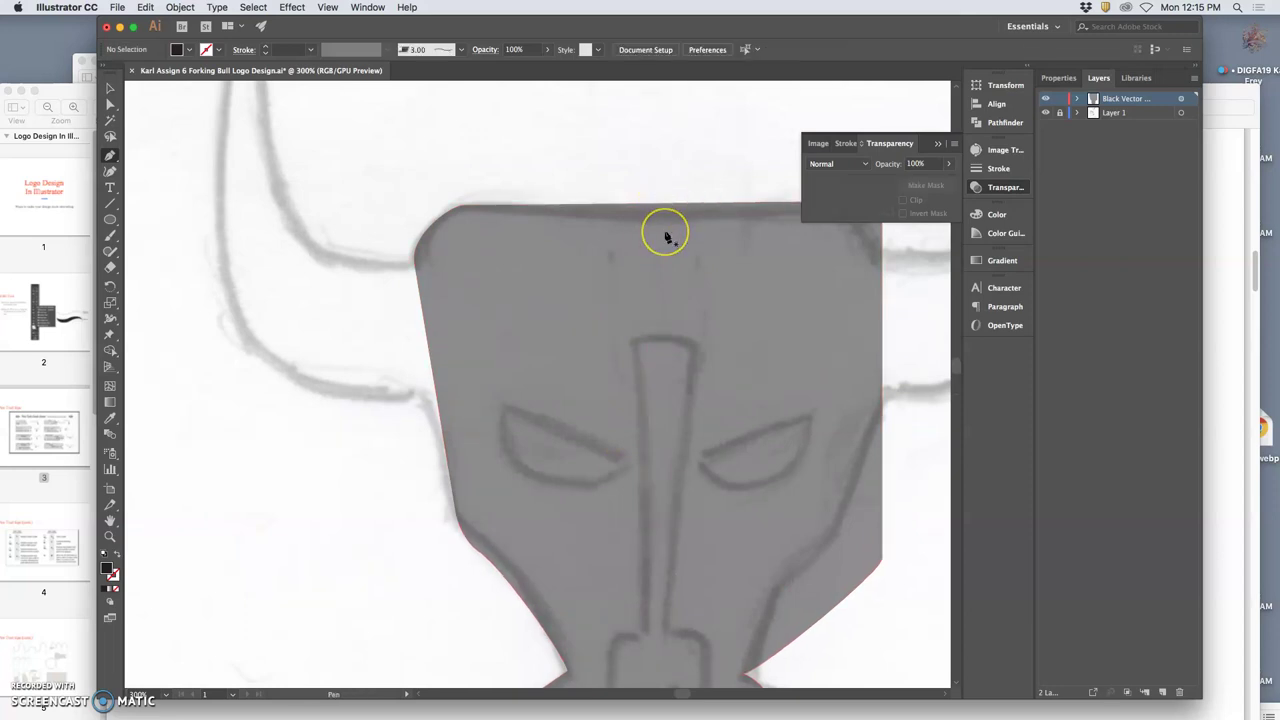
{"action": "left_click", "coordinate": [662, 214], "text": "super"}
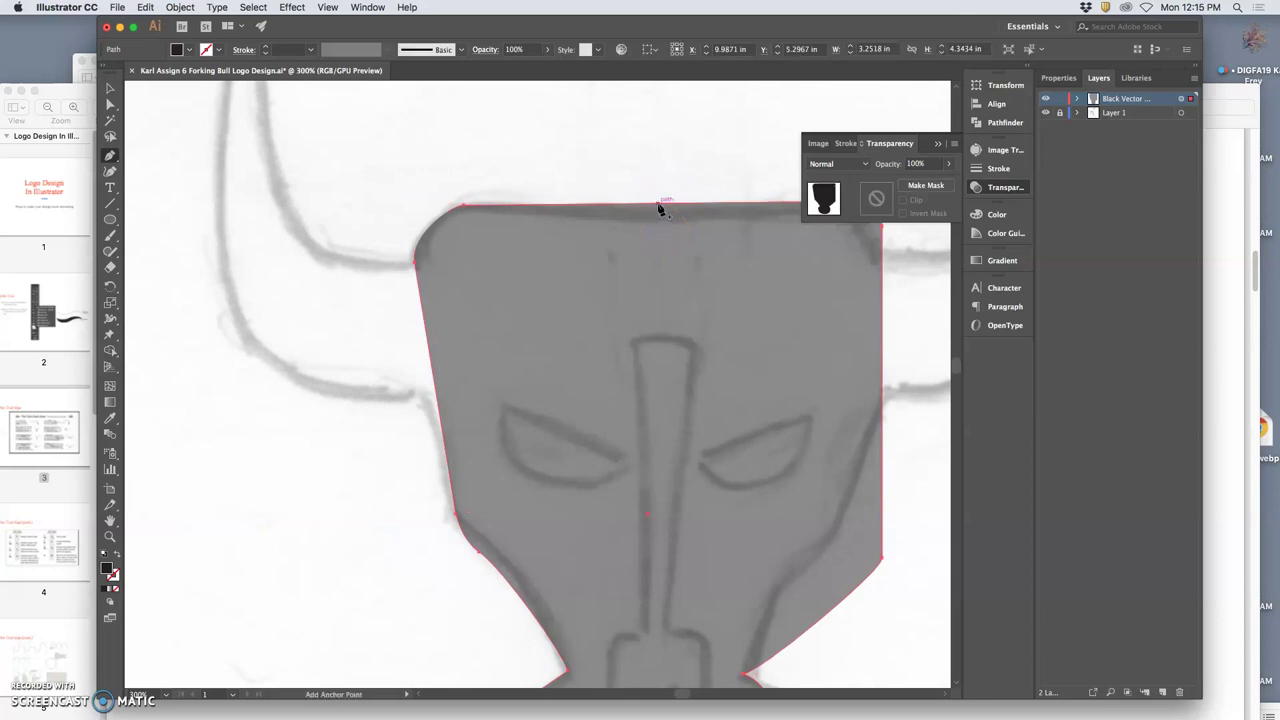
{"action": "left_click", "coordinate": [667, 206]}
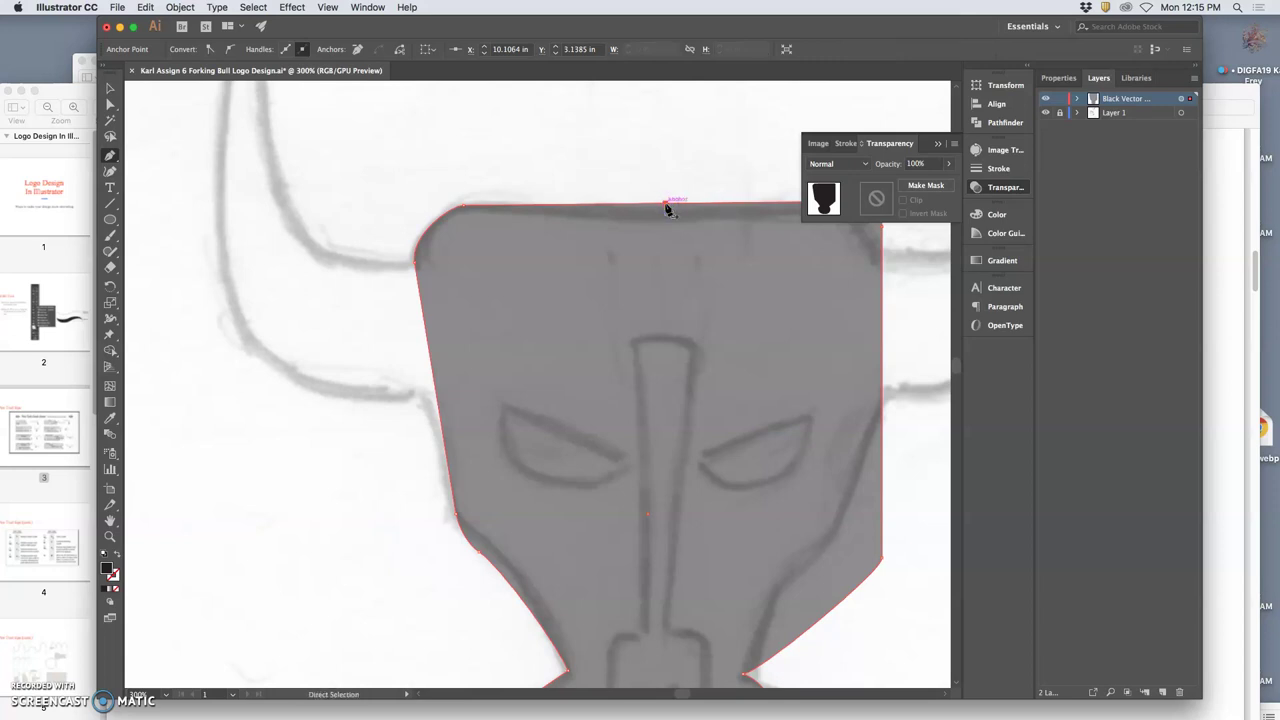
{"action": "left_click_drag", "start_coordinate": [665, 207], "coordinate": [666, 219]}
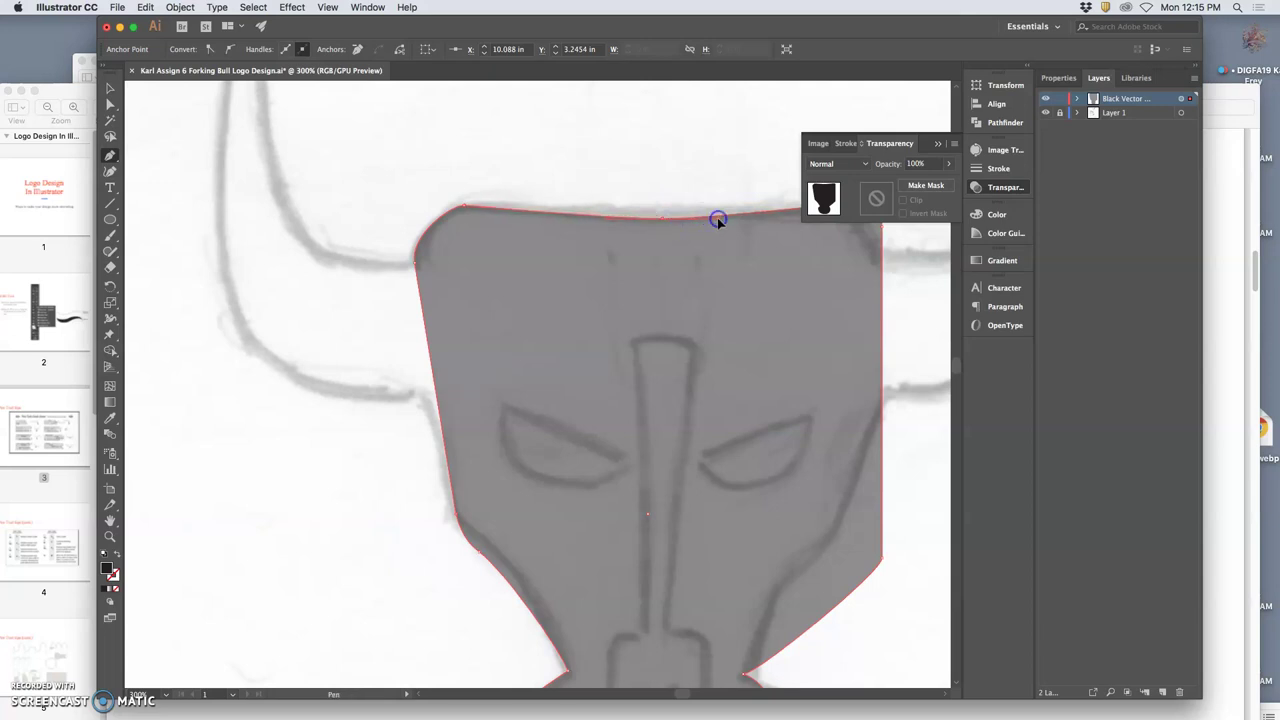
{"action": "mouse_move", "coordinate": [663, 217]}
{"action": "left_mouse_down"}
{"action": "mouse_move", "coordinate": [663, 180]}
{"action": "mouse_move", "coordinate": [663, 221]}
{"action": "left_mouse_up"}
{"action": "left_click", "coordinate": [671, 268]}
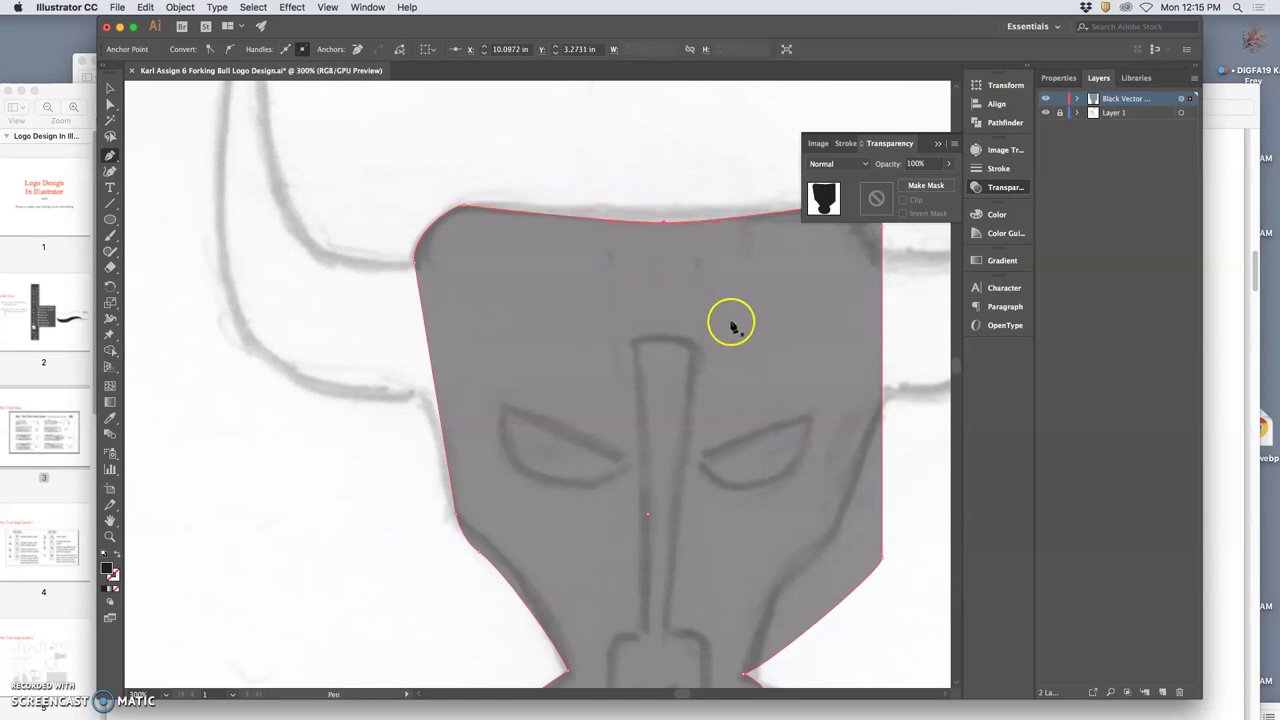
{"action": "scroll", "coordinate": [385, 495], "scroll_direction": "right", "scroll_amount": 1}
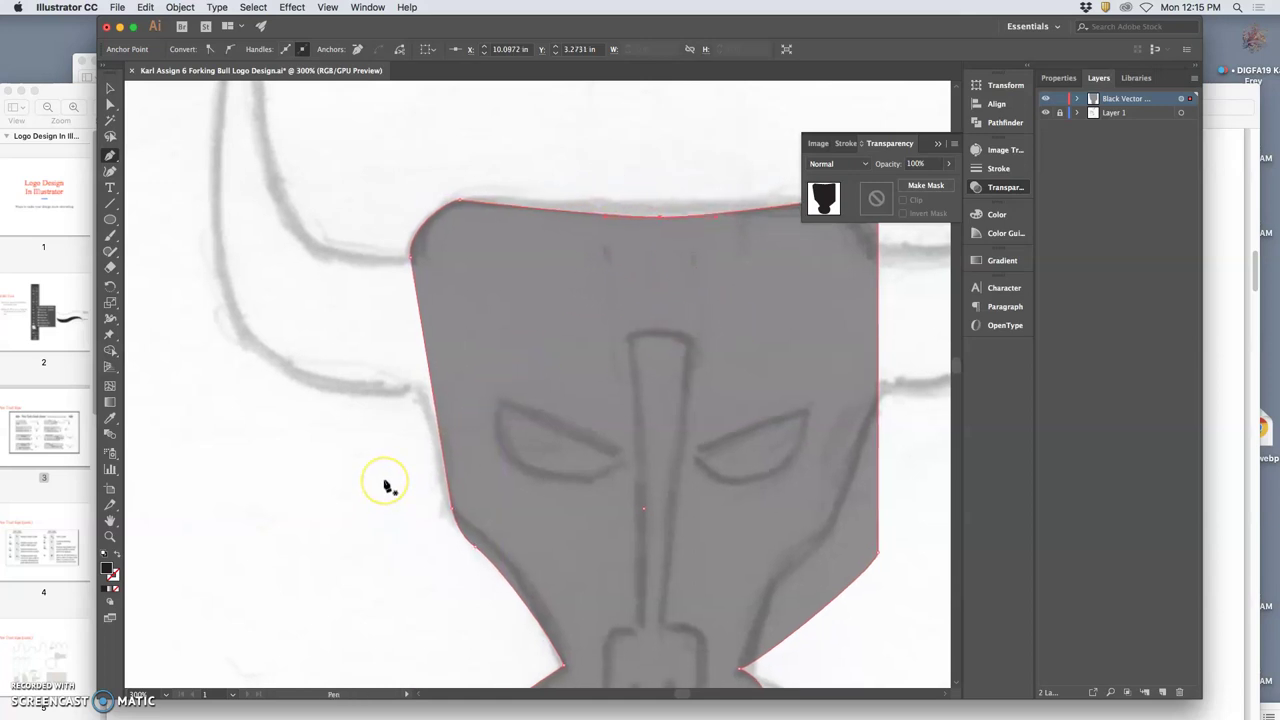
{"action": "key", "text": "super+minus"}
{"action": "key", "text": "super+minus"}
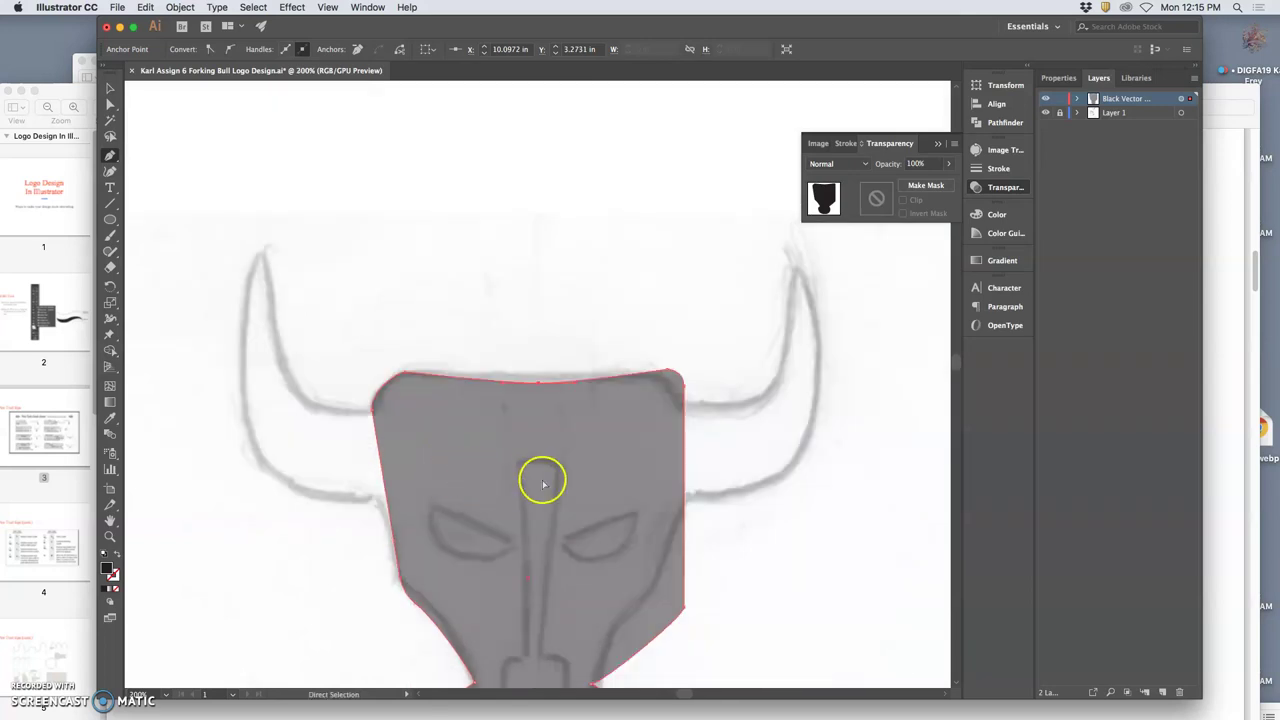
{"action": "key", "text": "super+equal"}
{"action": "key", "text": "super+equal"}
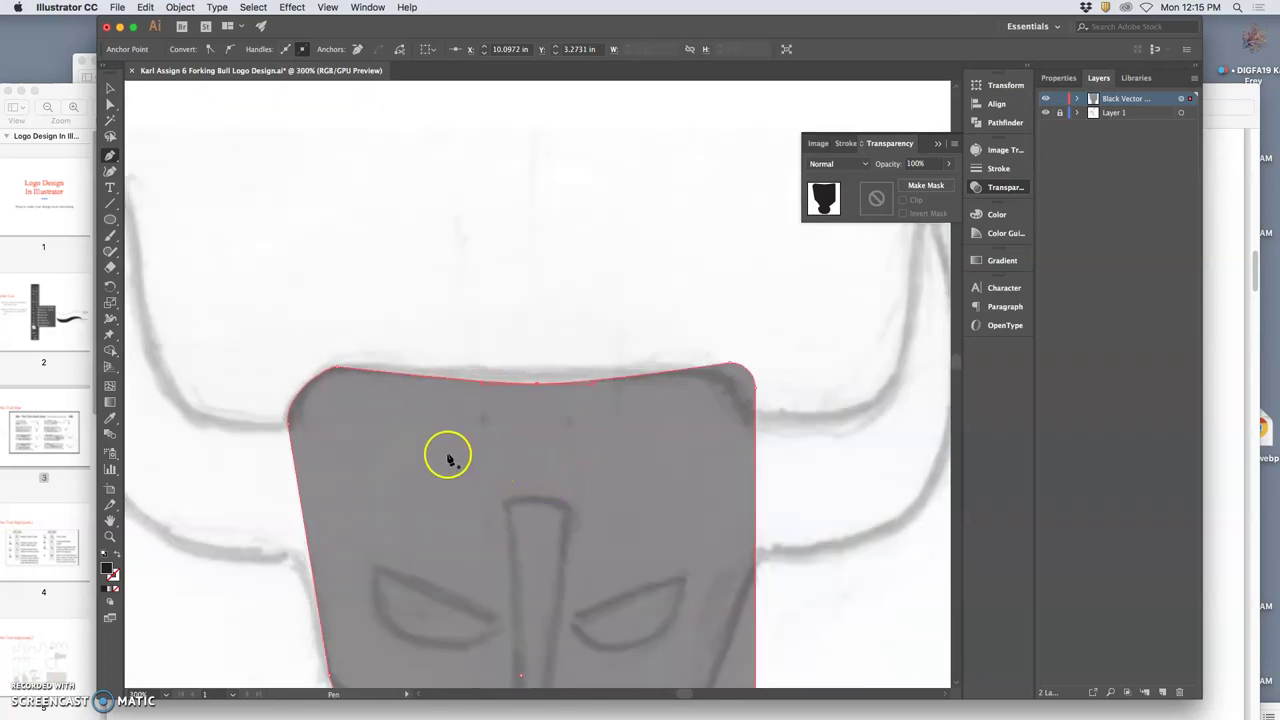
{"action": "scroll", "coordinate": [449, 454], "scroll_direction": "left", "scroll_amount": 5}
{"action": "key", "text": "p"}
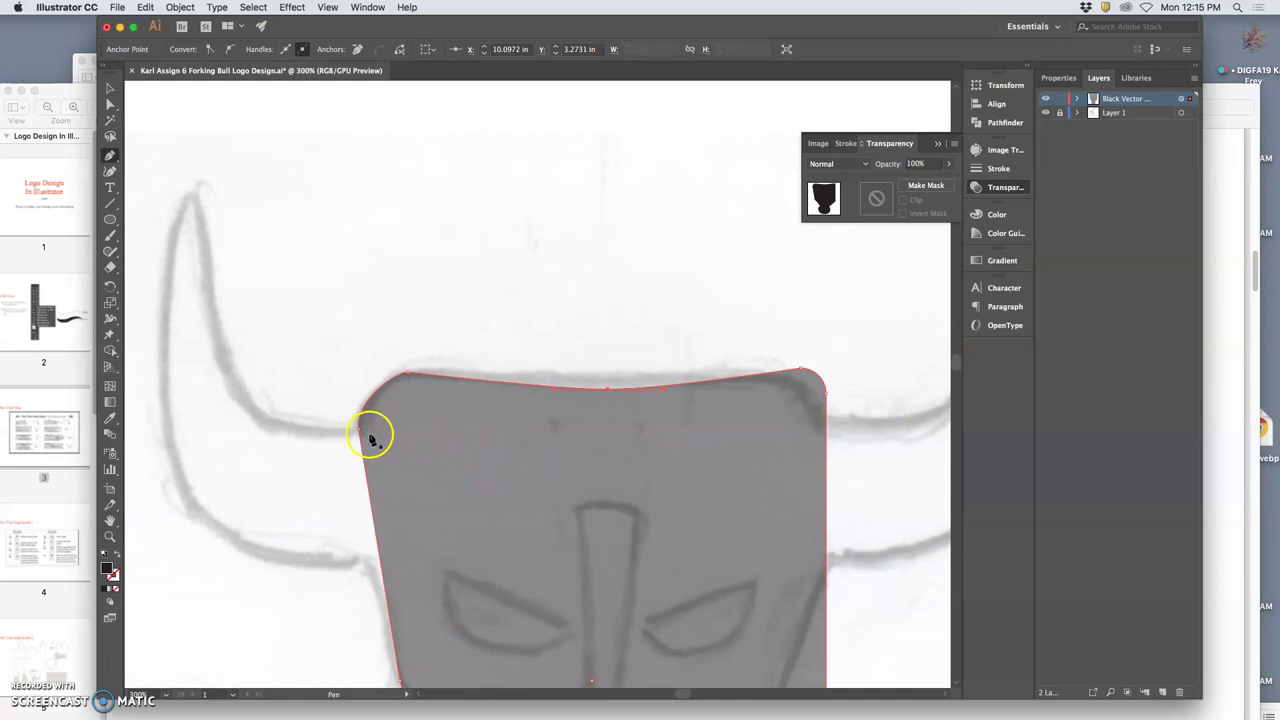
{"action": "key", "text": "plus"}
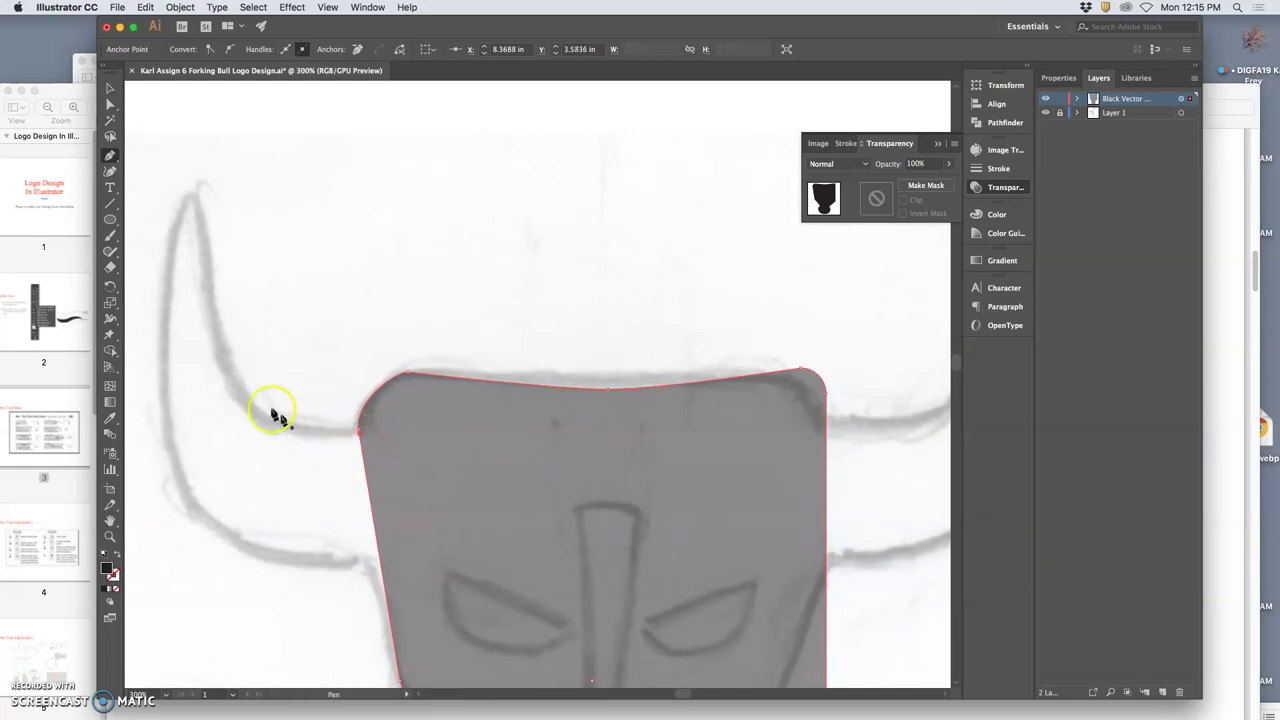
{"action": "left_click", "coordinate": [193, 197]}
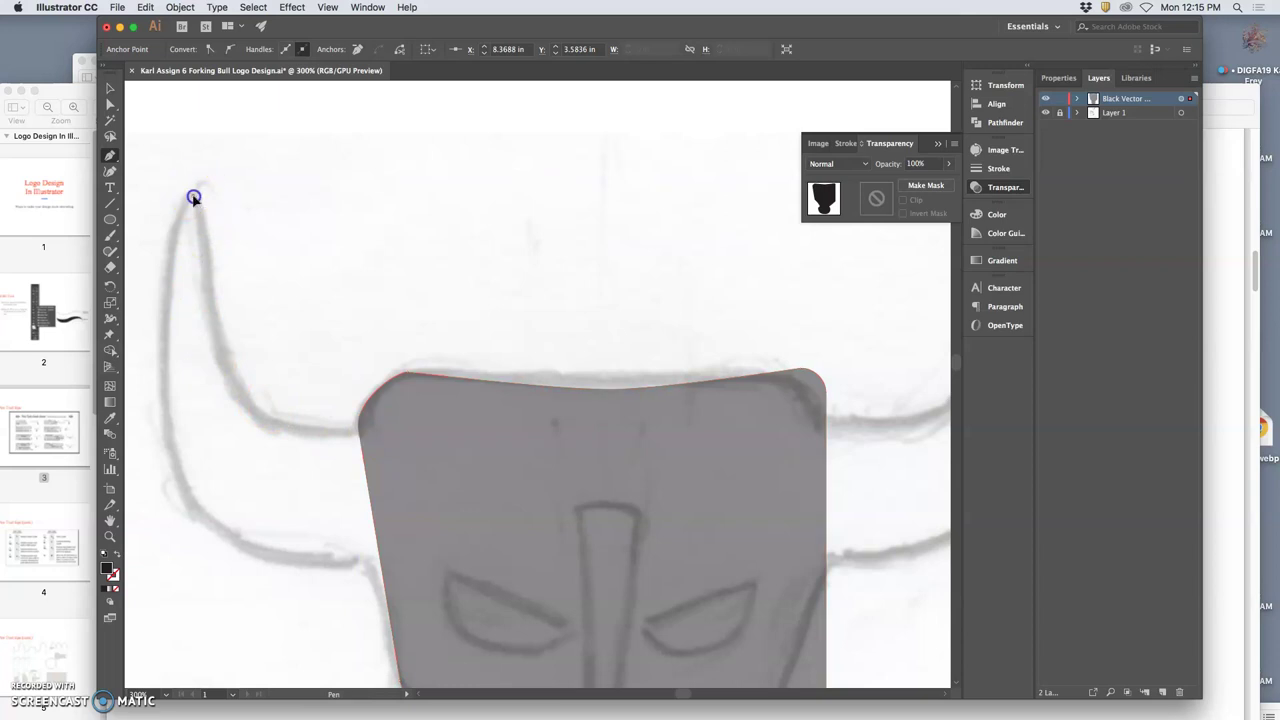
{"action": "key", "text": "super+z"}
{"action": "left_click", "coordinate": [360, 430]}
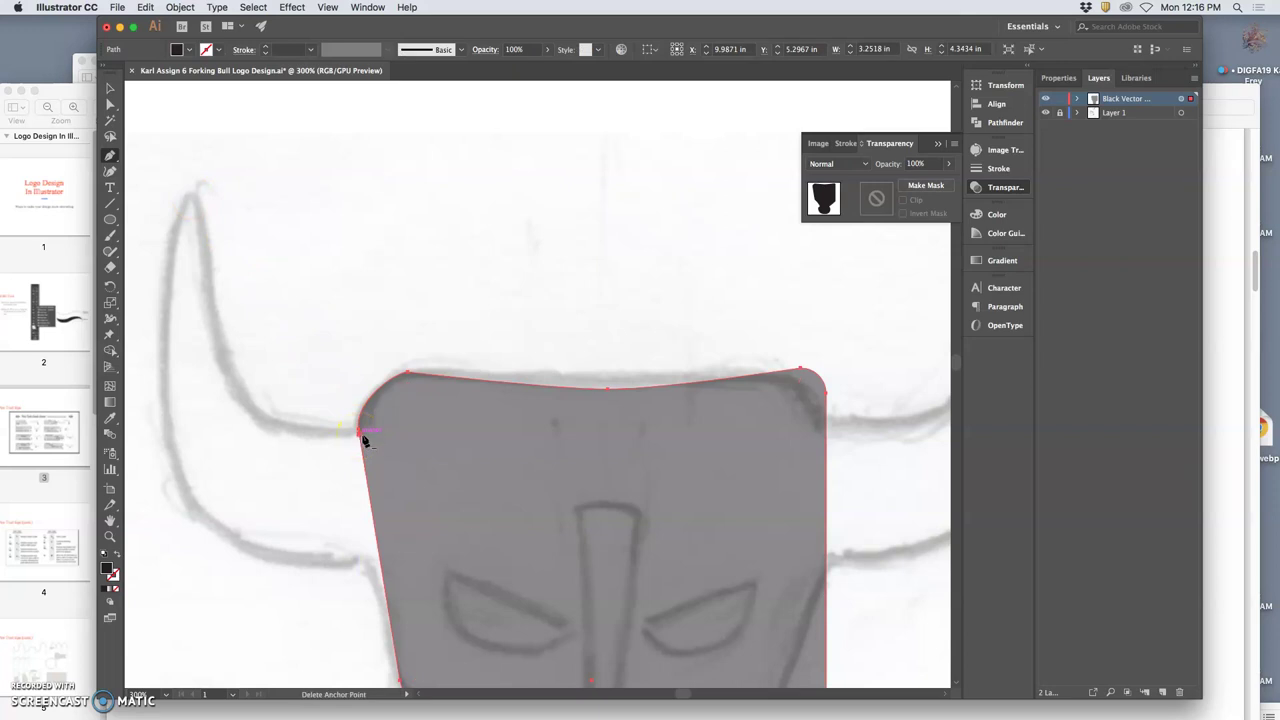
{"action": "left_click", "coordinate": [358, 435]}
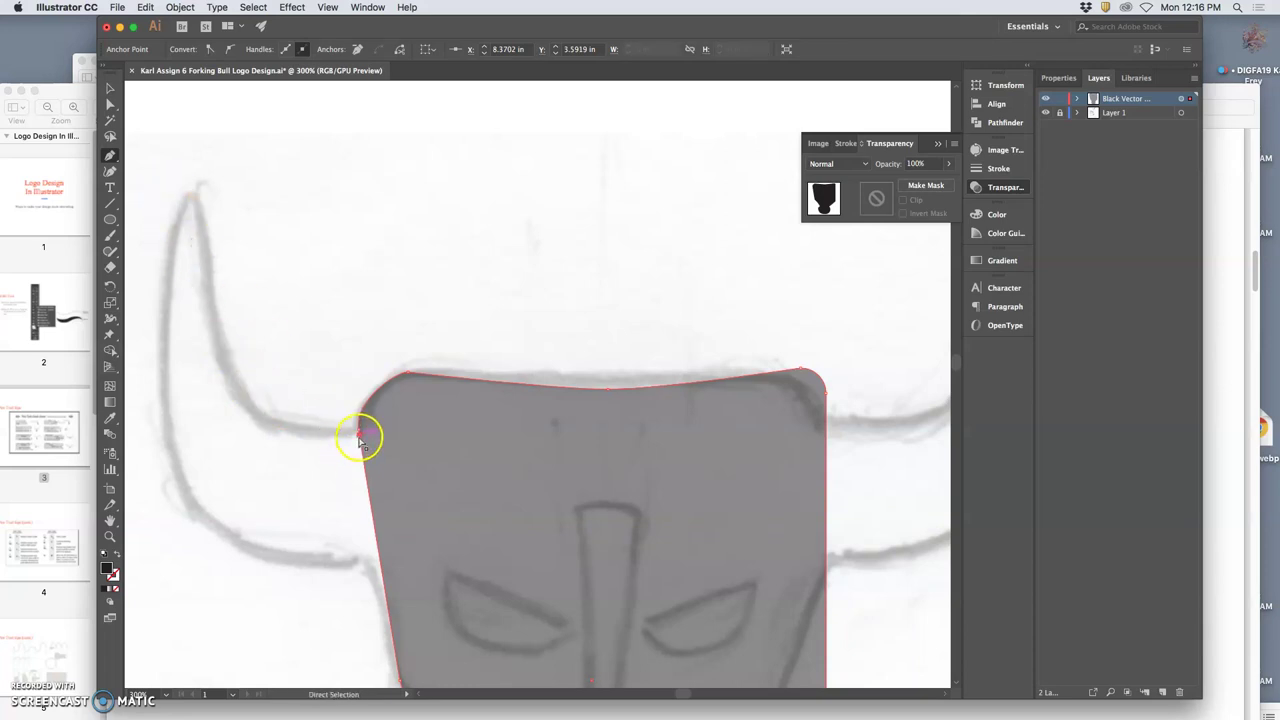
{"action": "left_click_drag", "start_coordinate": [357, 436], "coordinate": [297, 434]}
{"action": "key", "text": "super+z"}
{"action": "left_click_drag", "start_coordinate": [379, 542], "coordinate": [381, 572]}
{"action": "left_click_drag", "start_coordinate": [359, 437], "coordinate": [244, 429]}
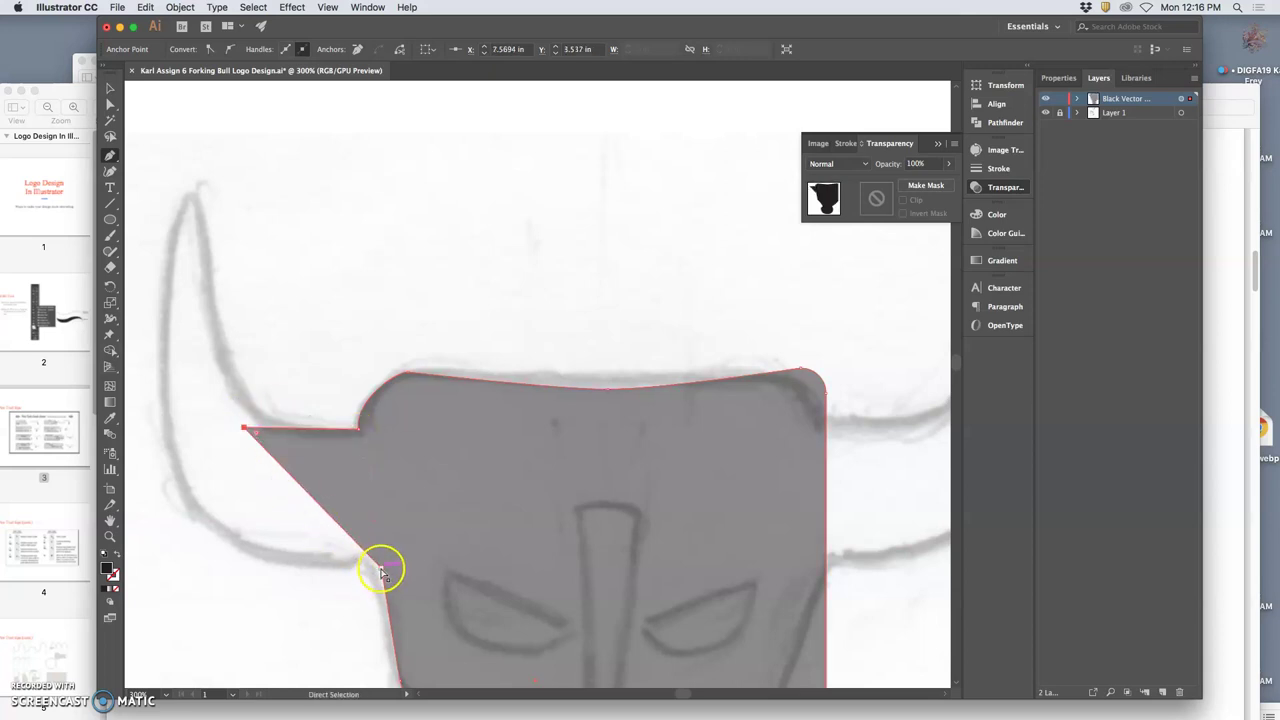
{"action": "mouse_move", "coordinate": [381, 570]}
{"action": "left_mouse_down"}
{"action": "mouse_move", "coordinate": [317, 560]}
{"action": "mouse_move", "coordinate": [379, 567]}
{"action": "left_mouse_up"}
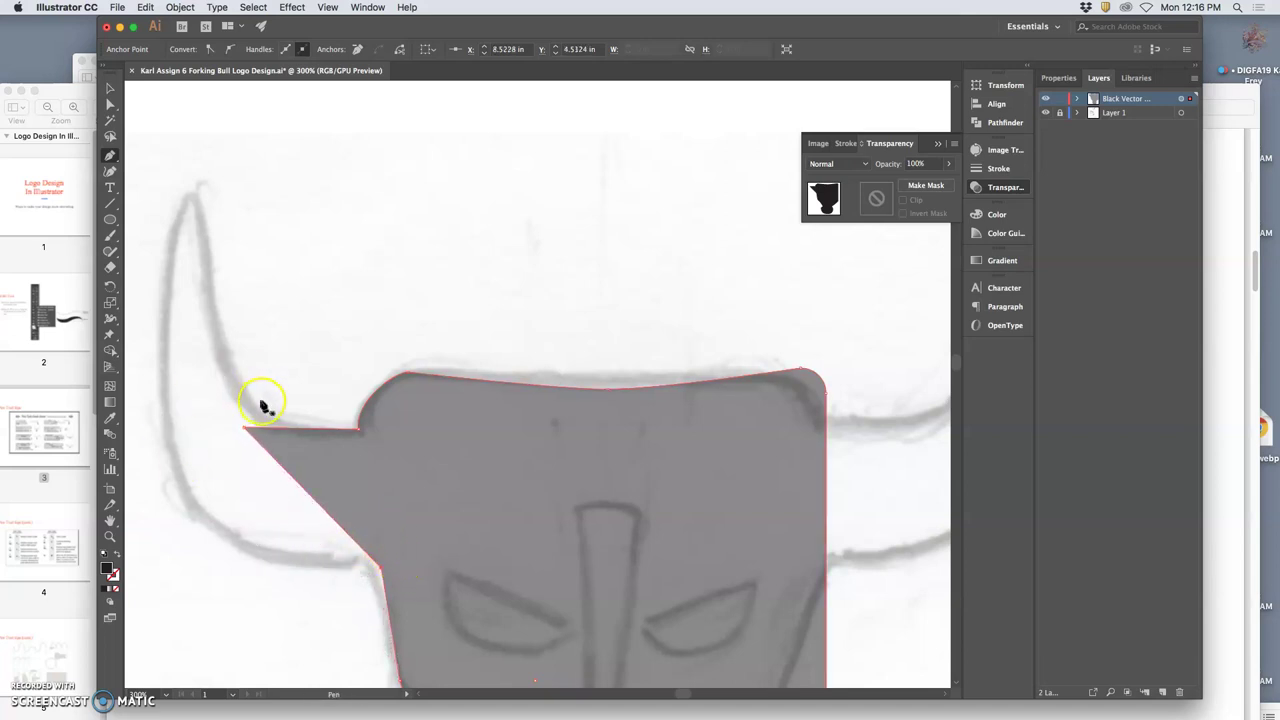
{"action": "key", "text": "super+z"}
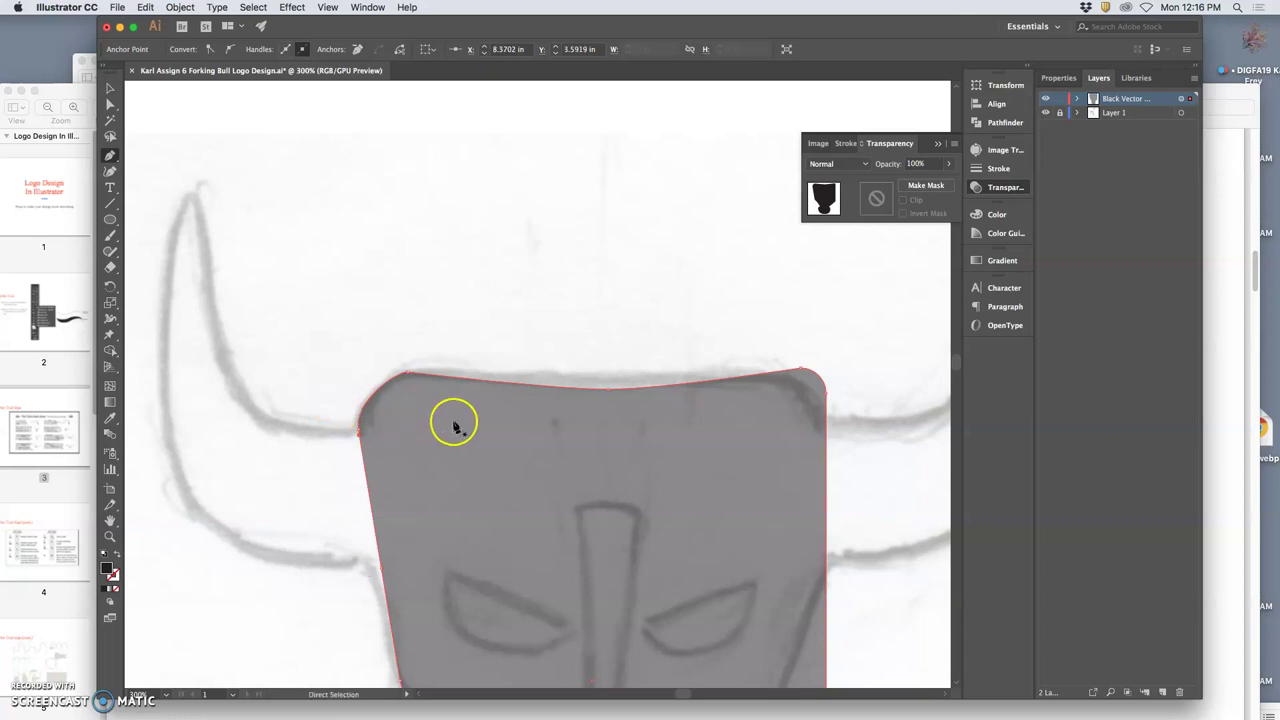
Step: Trace the left horn sketch with curved Pen anchors, from its tip down to the head base and back
{"action": "left_click", "coordinate": [454, 426], "text": "super"}
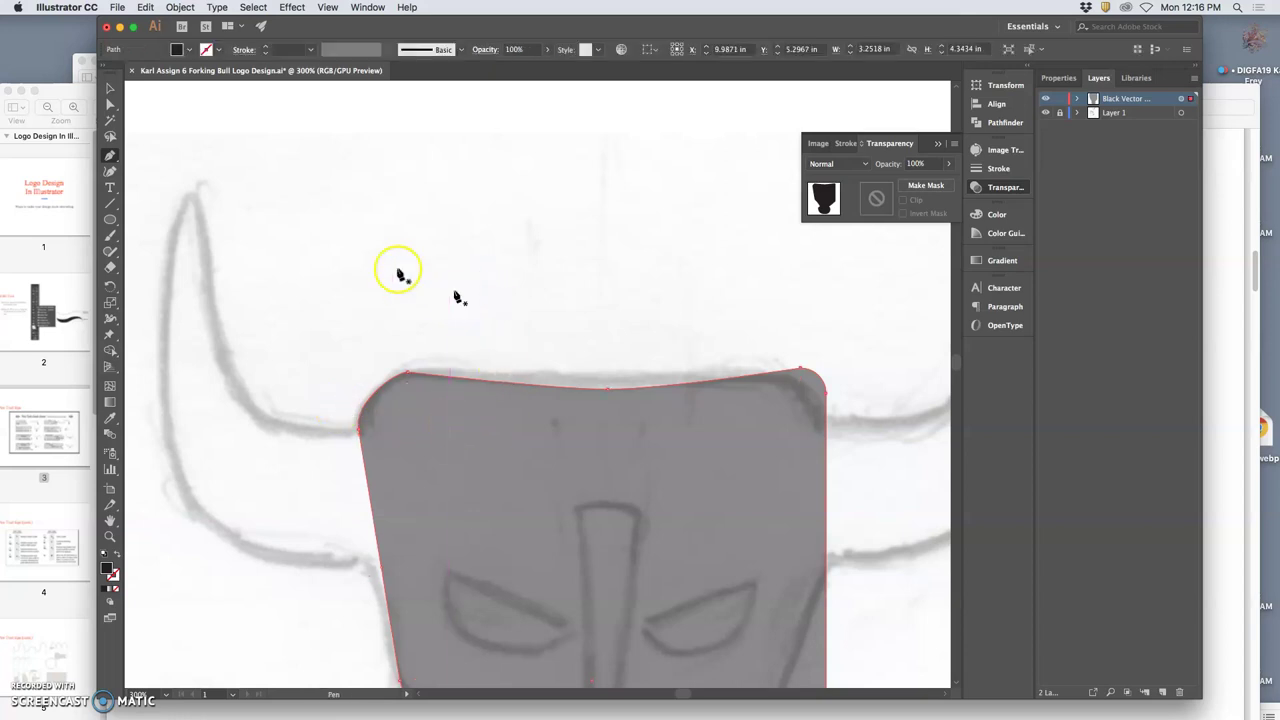
{"action": "left_click_drag", "start_coordinate": [191, 195], "coordinate": [168, 240]}
{"action": "left_click", "coordinate": [161, 418]}
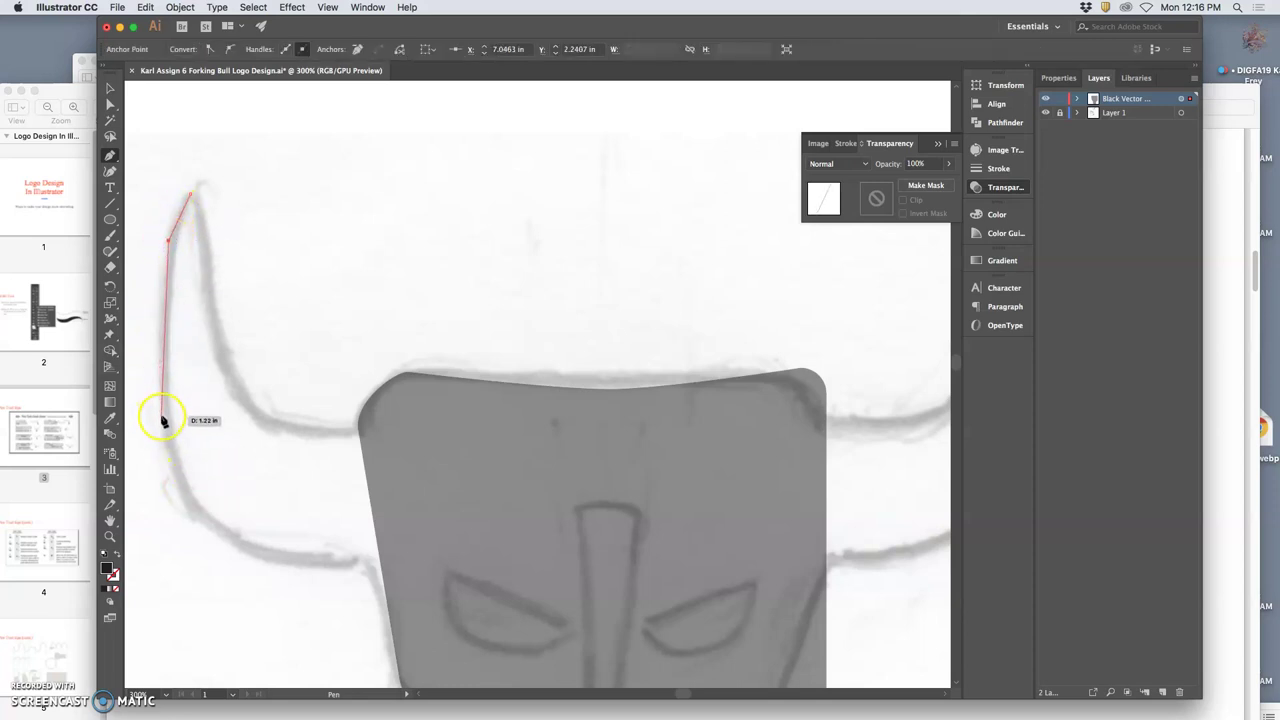
{"action": "left_click_drag", "start_coordinate": [366, 575], "coordinate": [585, 549]}
{"action": "left_click_drag", "start_coordinate": [388, 550], "coordinate": [239, 406]}
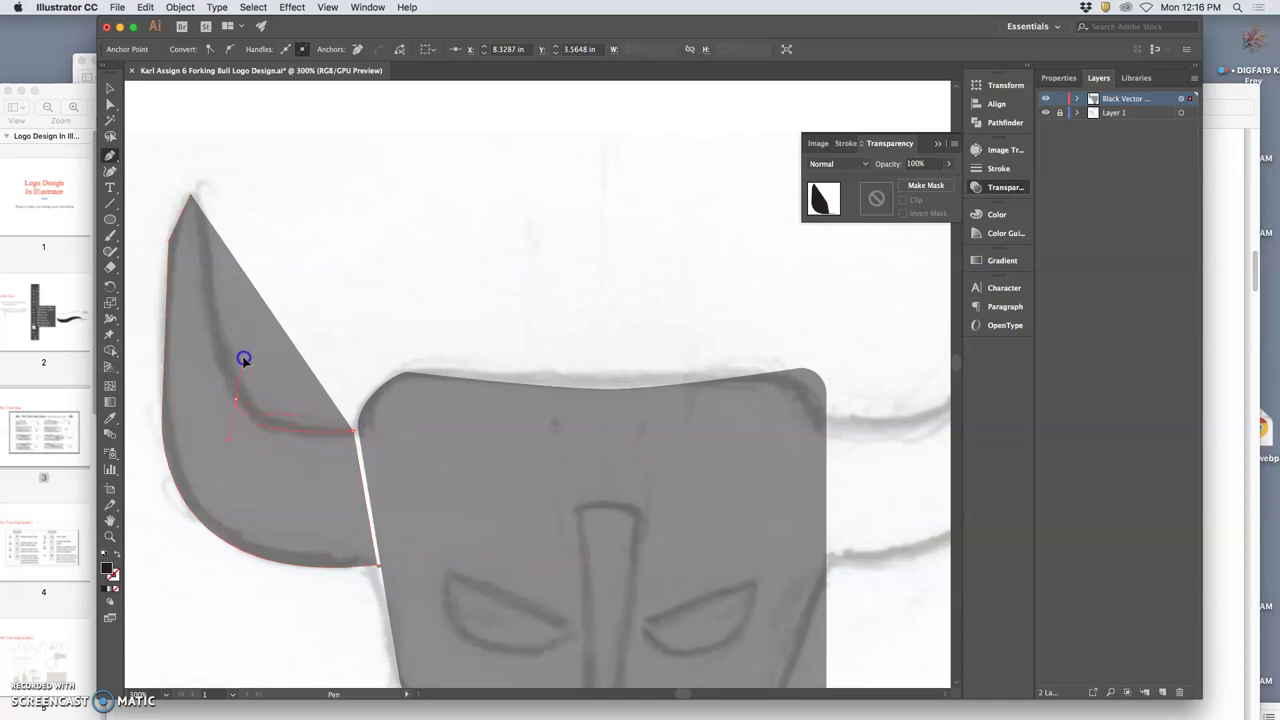
{"action": "left_click_drag", "start_coordinate": [204, 352], "coordinate": [206, 349]}
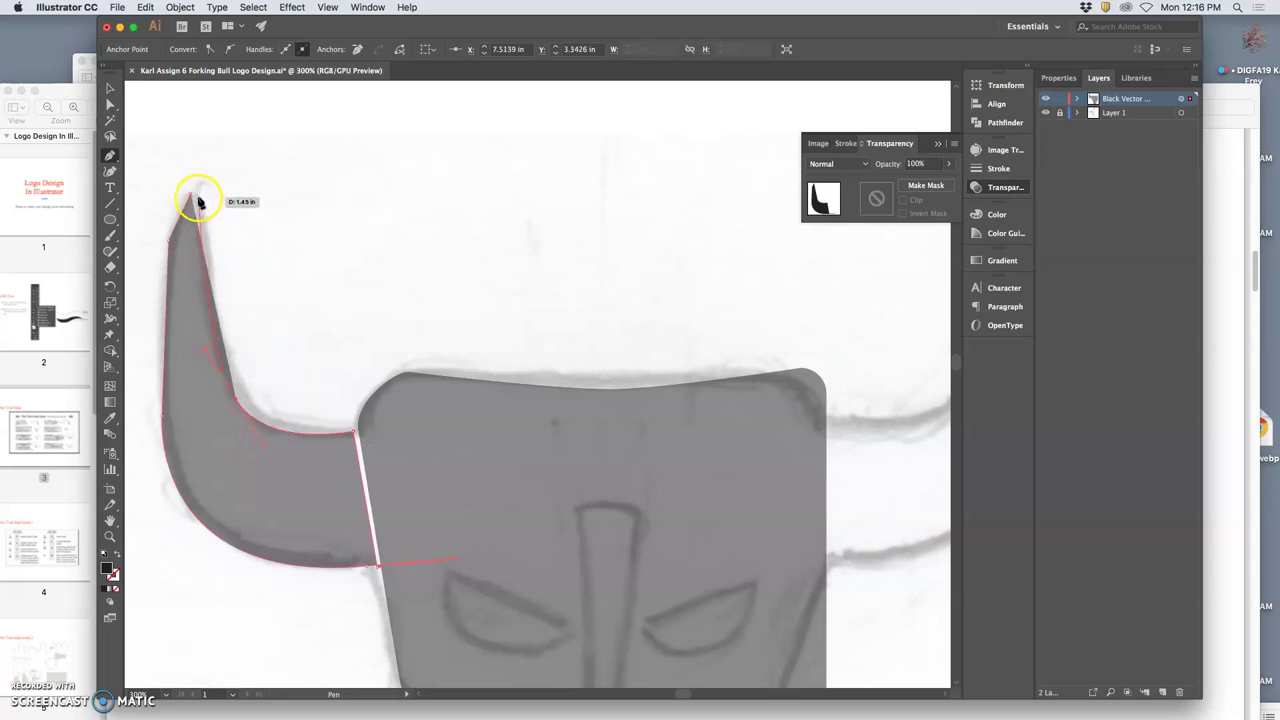